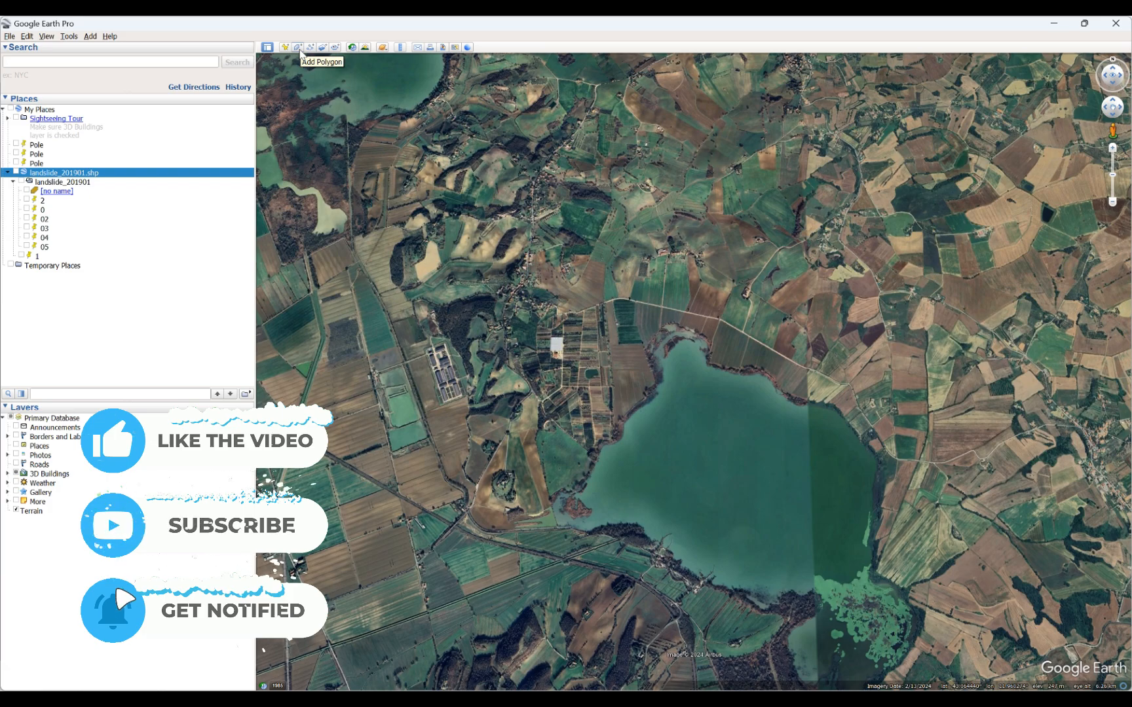
Start a new polygon for the small pond among the fields northwest of the lake, with its area style set to Outlined.
click(299, 50)
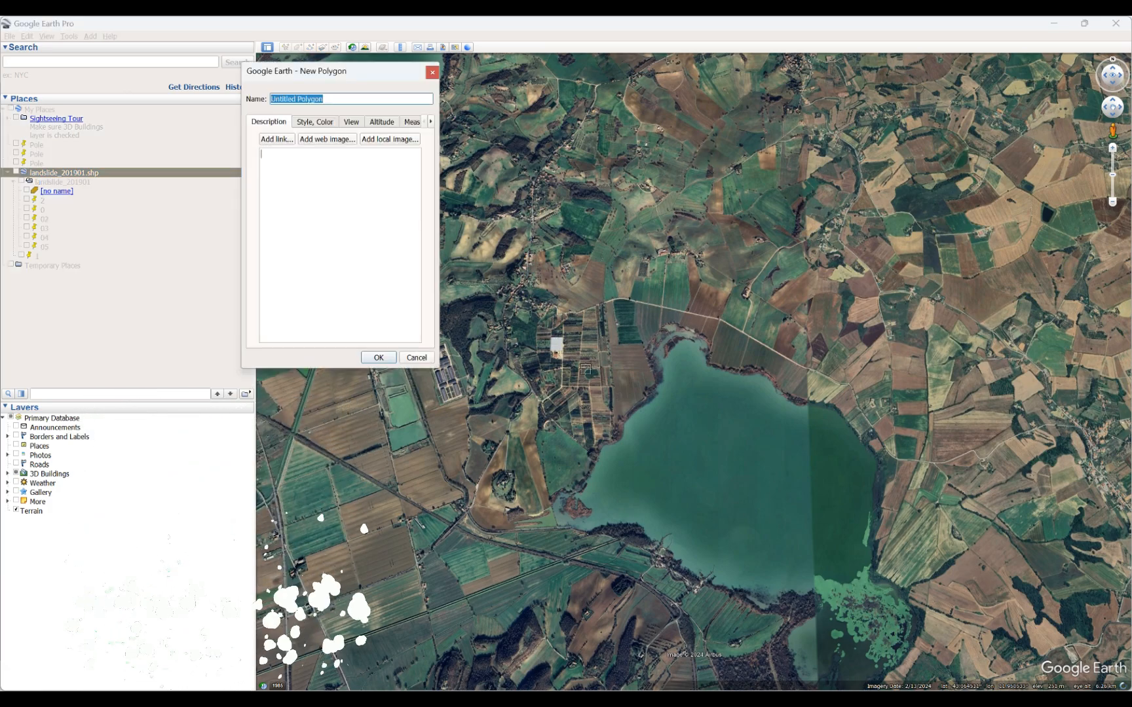
scroll(567, 371, up, 2)
scroll(567, 371, up, 3)
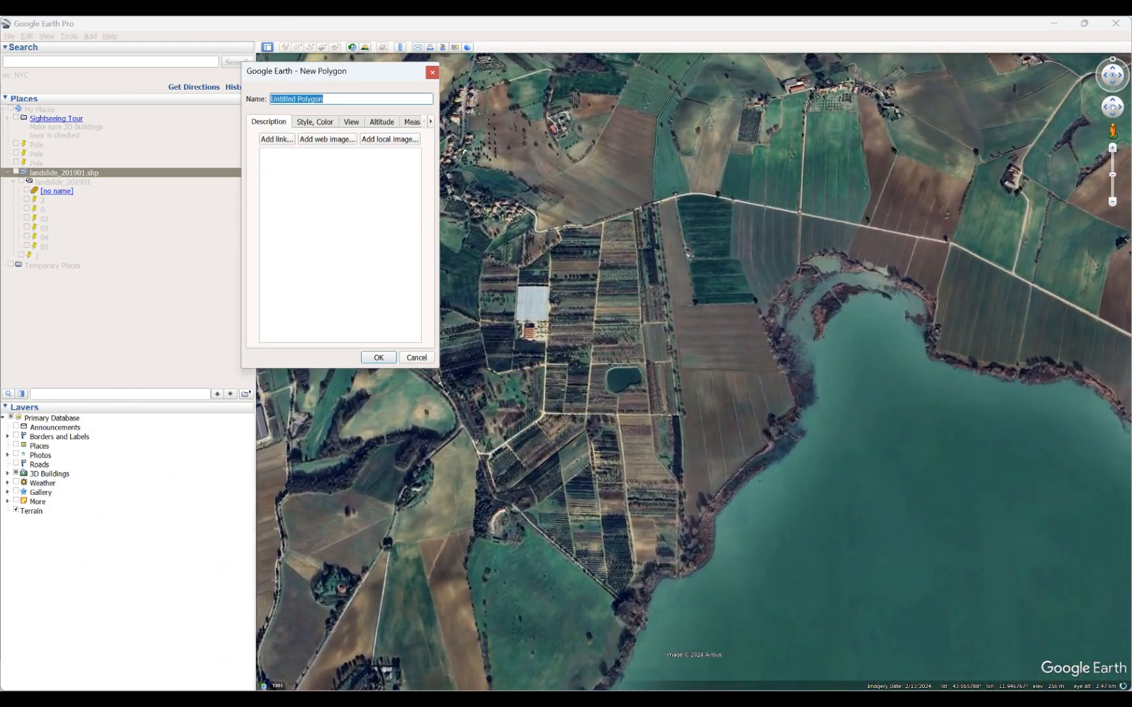
scroll(545, 326, up, 4)
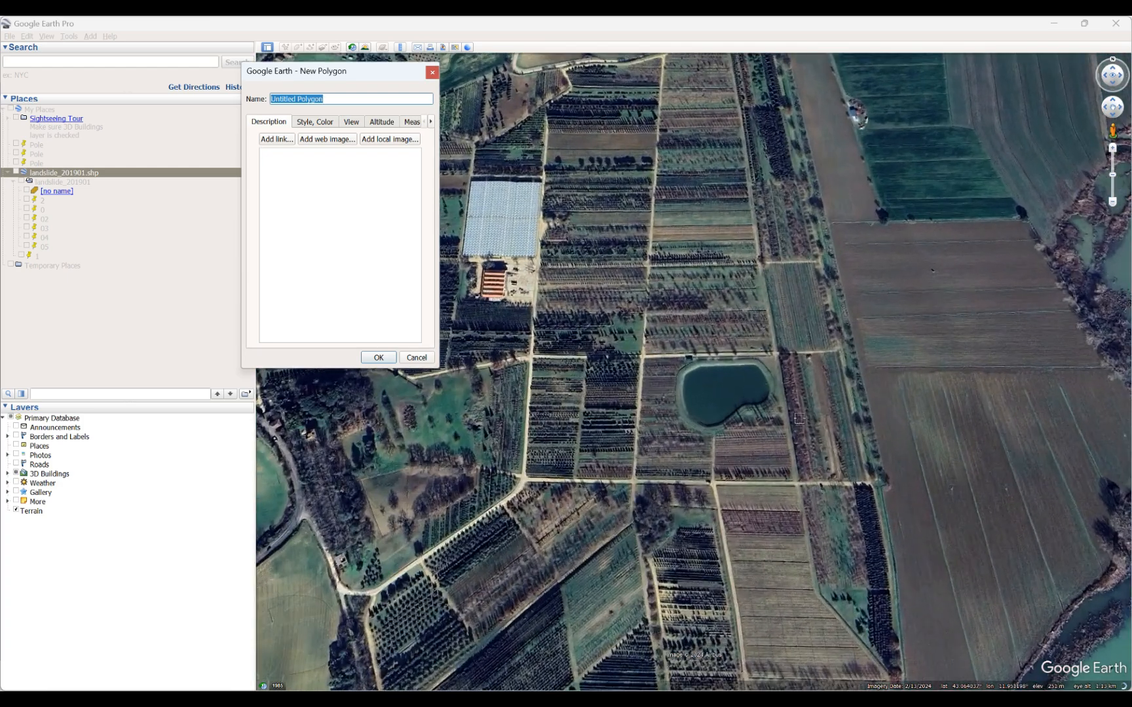
scroll(694, 391, up, 2)
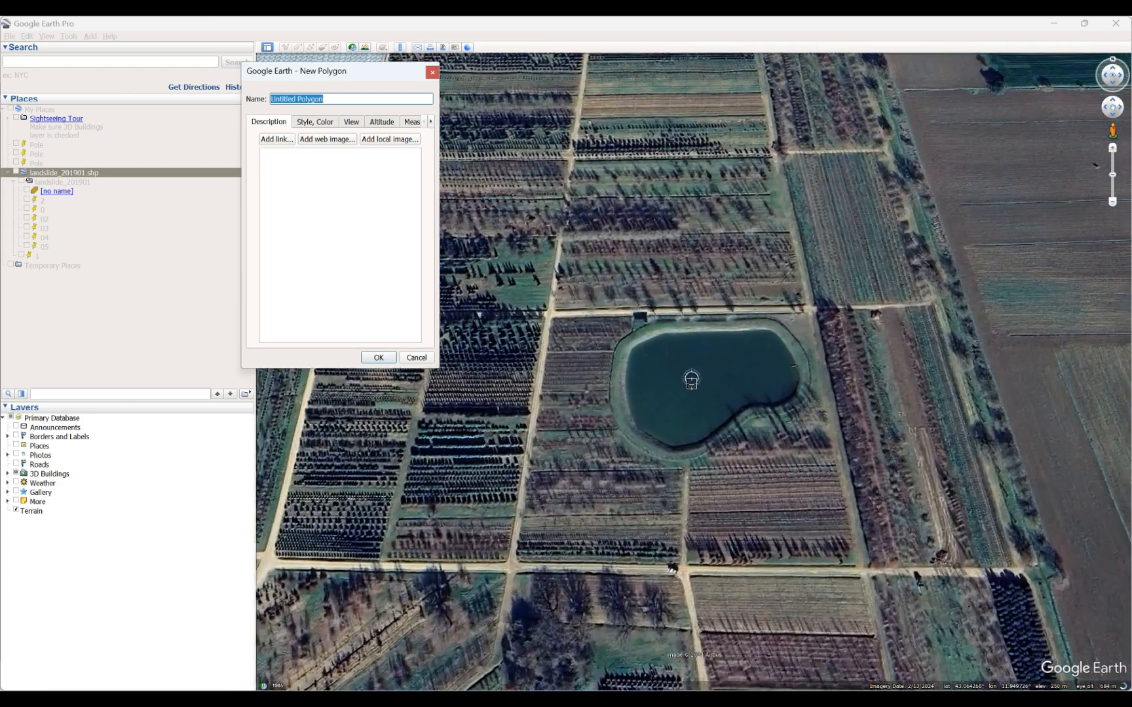
scroll(691, 384, up, 1)
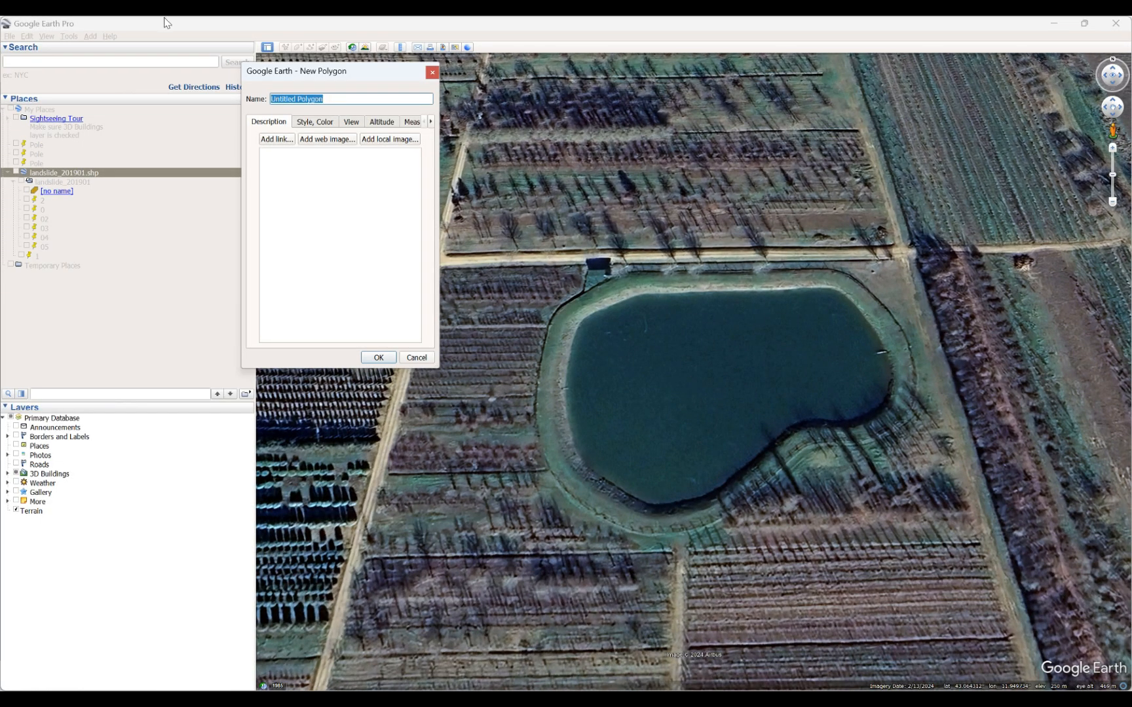
click(312, 123)
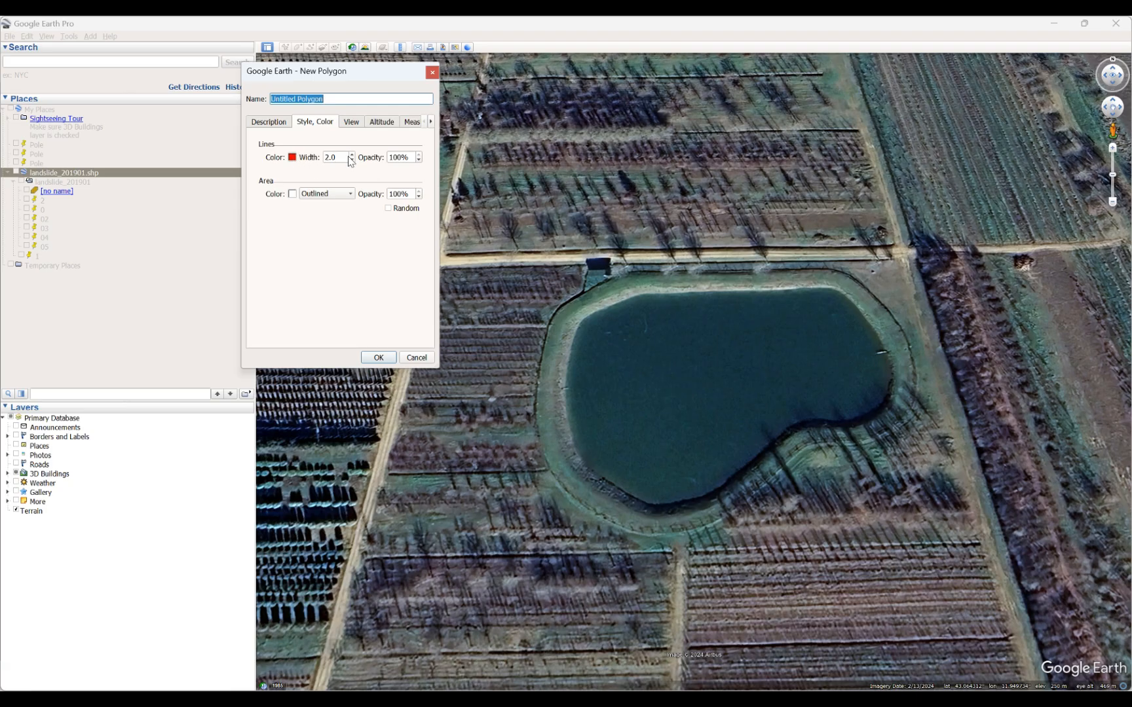
click(324, 194)
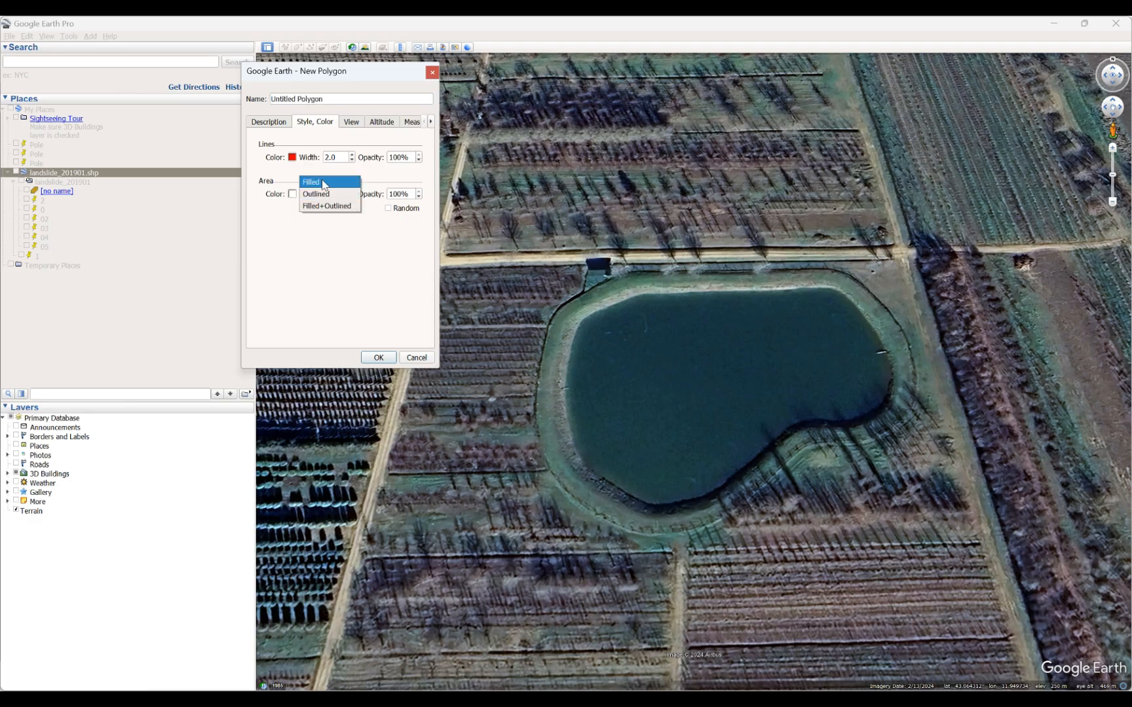
click(324, 195)
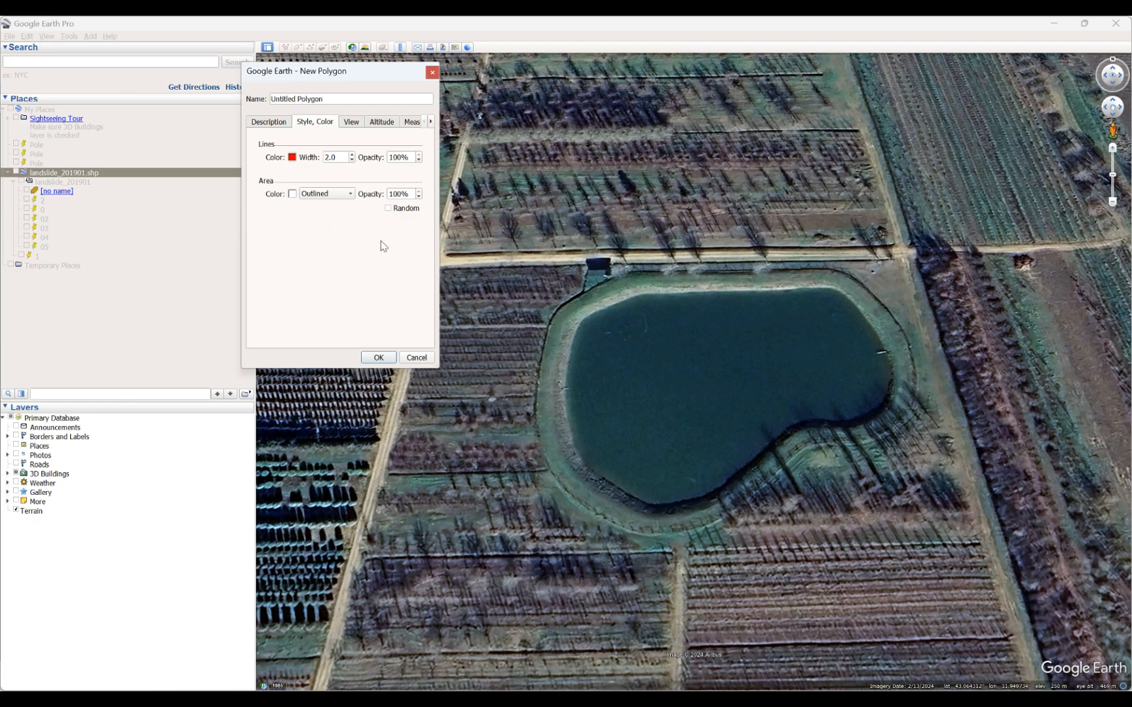
Trace the polygon outline clockwise along the pond's west shore and the western half of its north shore.
click(577, 449)
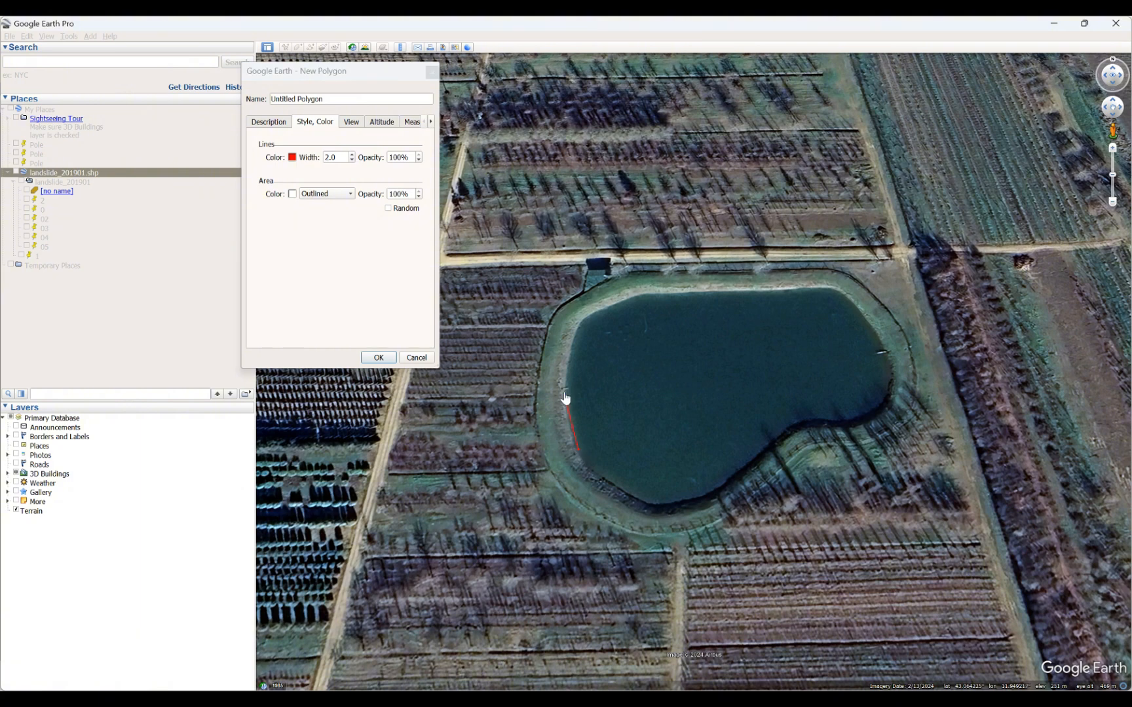
click(569, 348)
click(572, 334)
click(579, 323)
click(592, 318)
click(632, 302)
click(648, 293)
click(680, 296)
click(707, 291)
click(731, 290)
click(748, 292)
Continue the polygon outline along the rest of the north shore and around the pond's east end.
scroll(767, 292, up, 2)
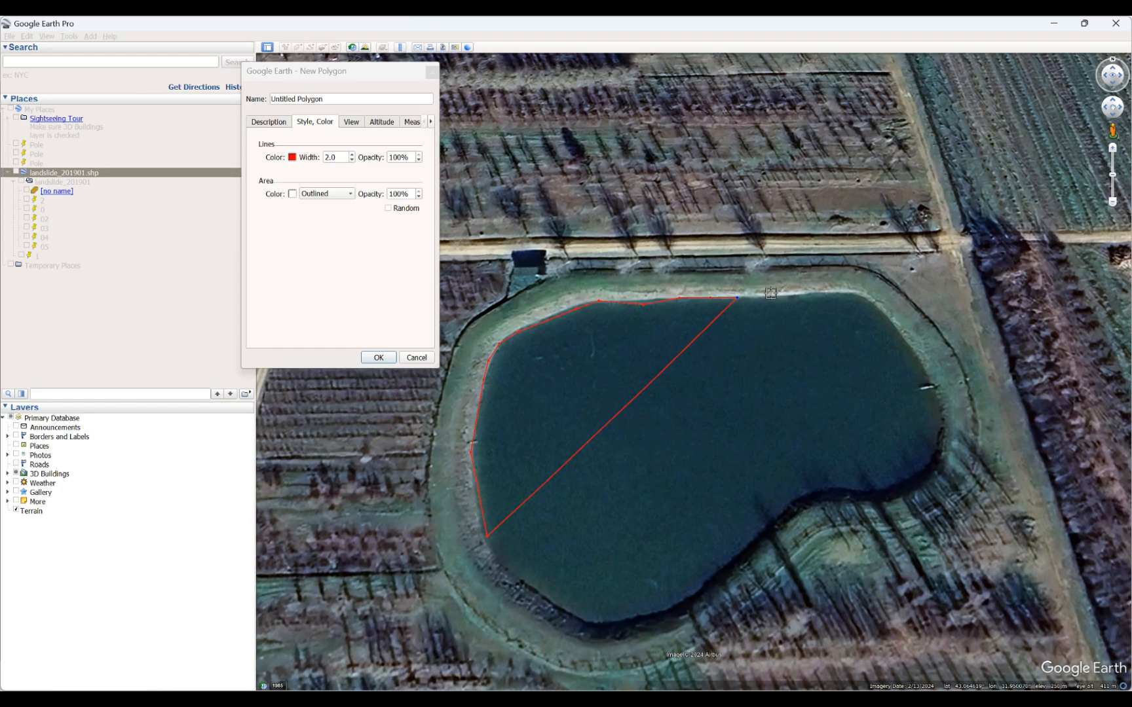
click(773, 295)
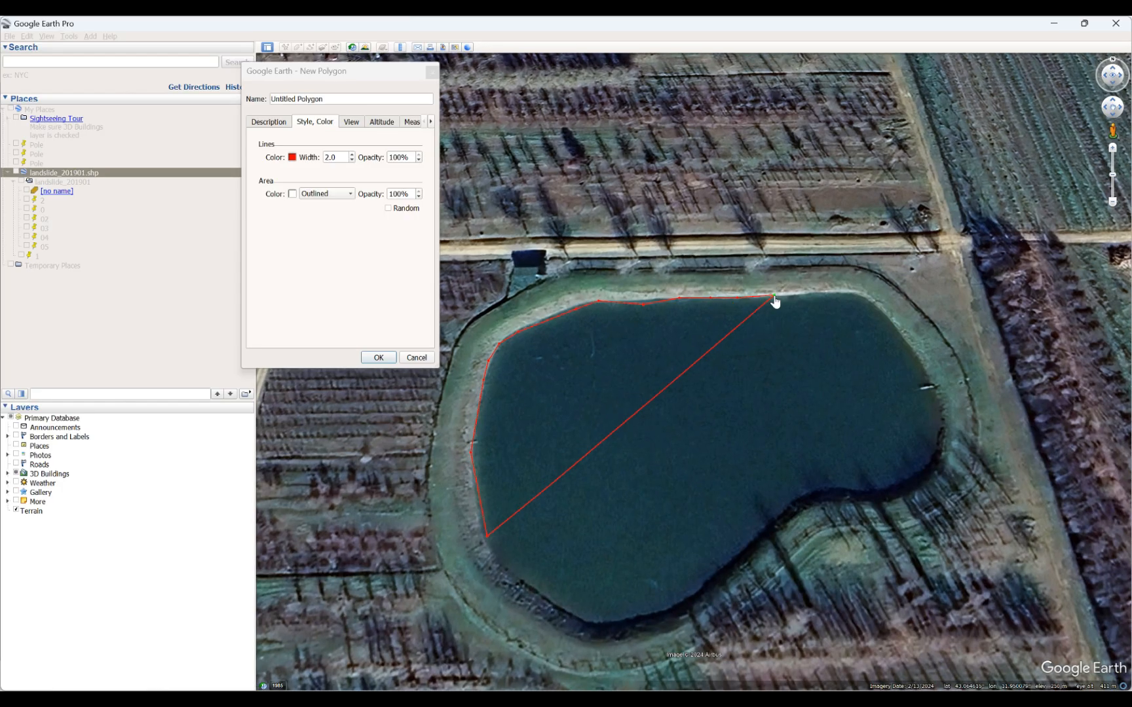
click(814, 294)
click(854, 291)
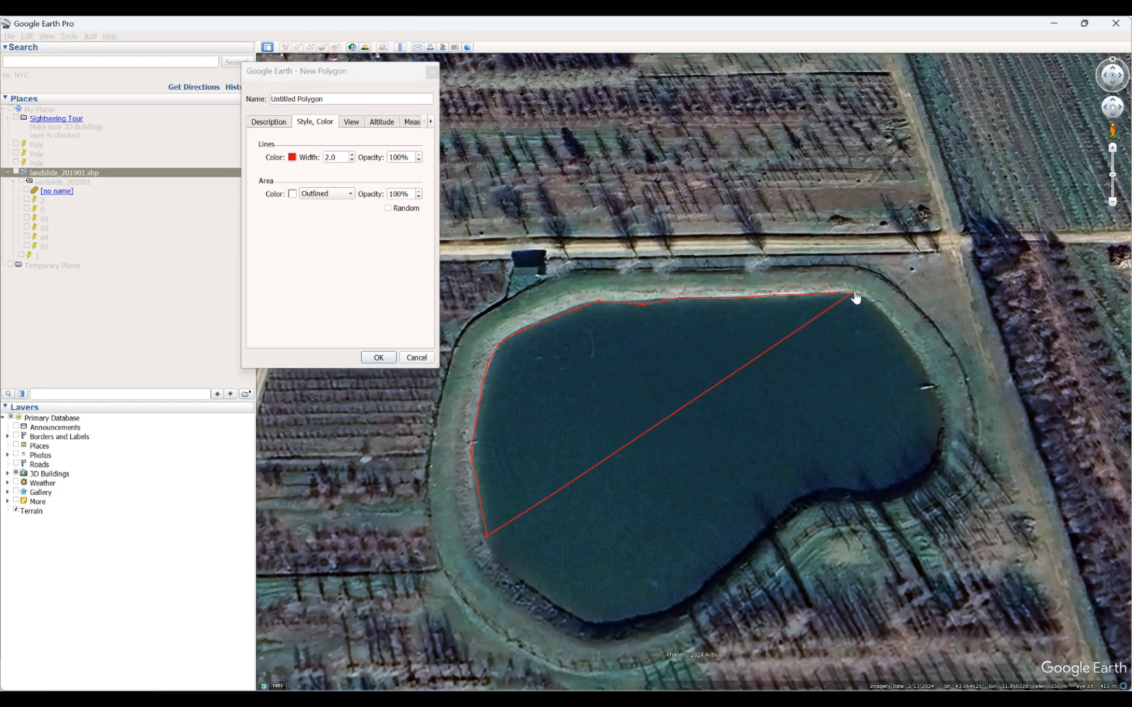
click(884, 316)
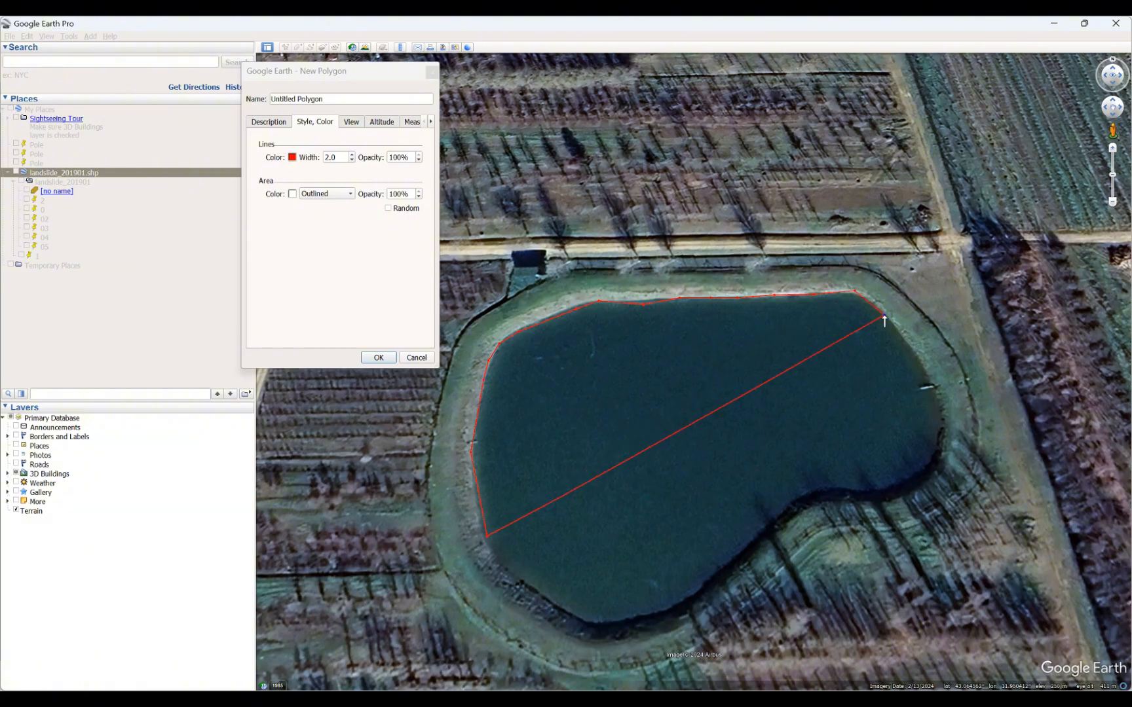
click(911, 347)
click(930, 380)
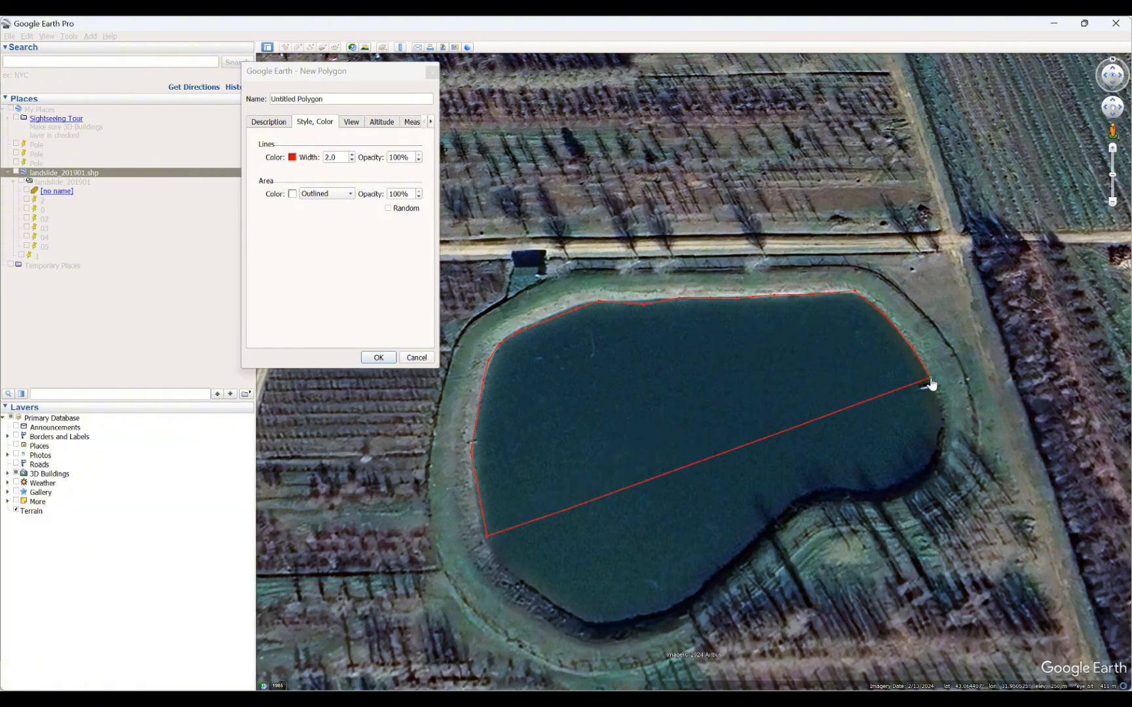
click(945, 413)
click(948, 442)
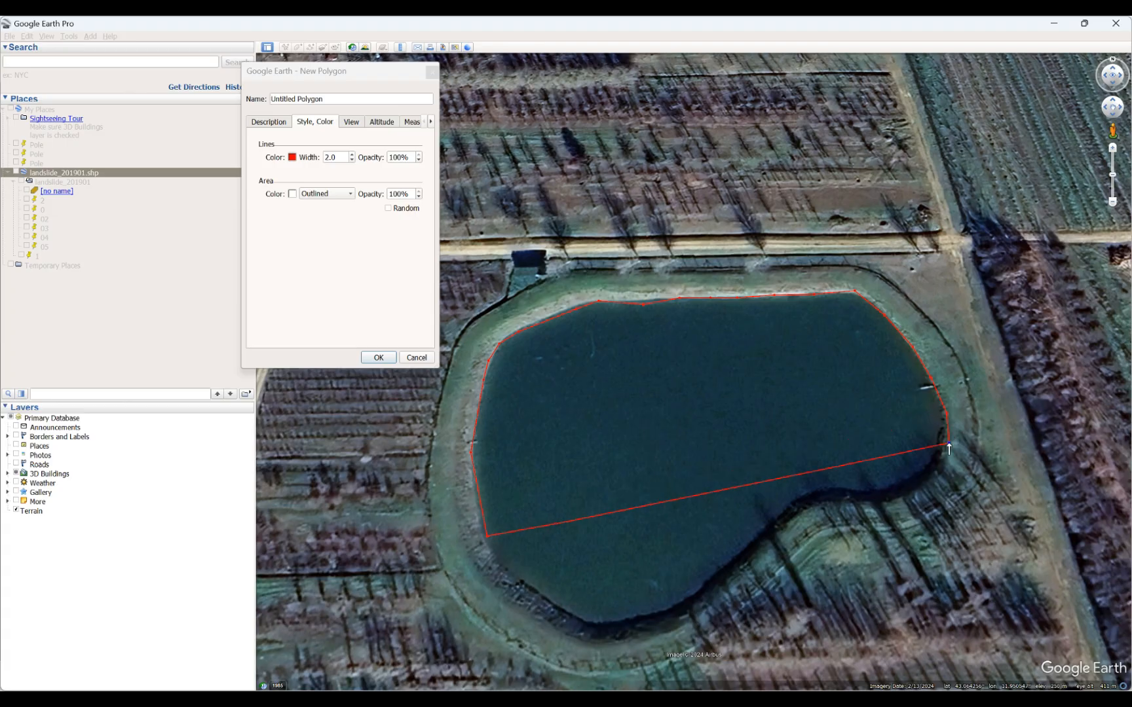
click(927, 480)
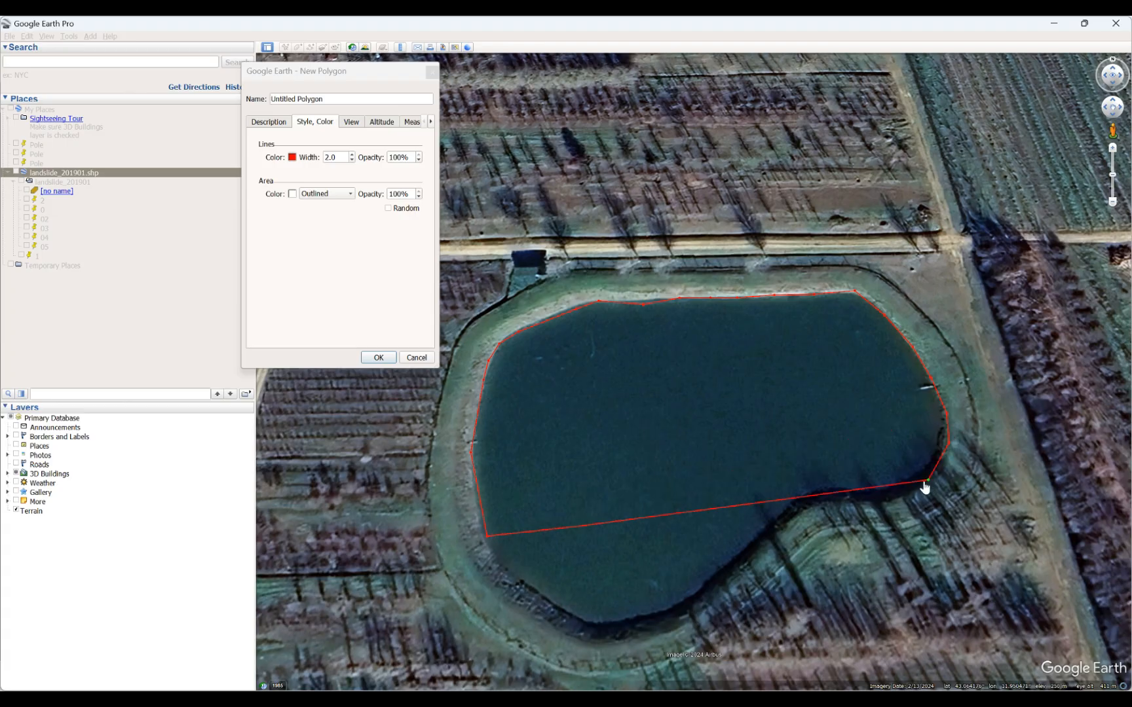
Complete the polygon outline along the pond's curved south shore back toward the starting point in the southwest.
click(888, 499)
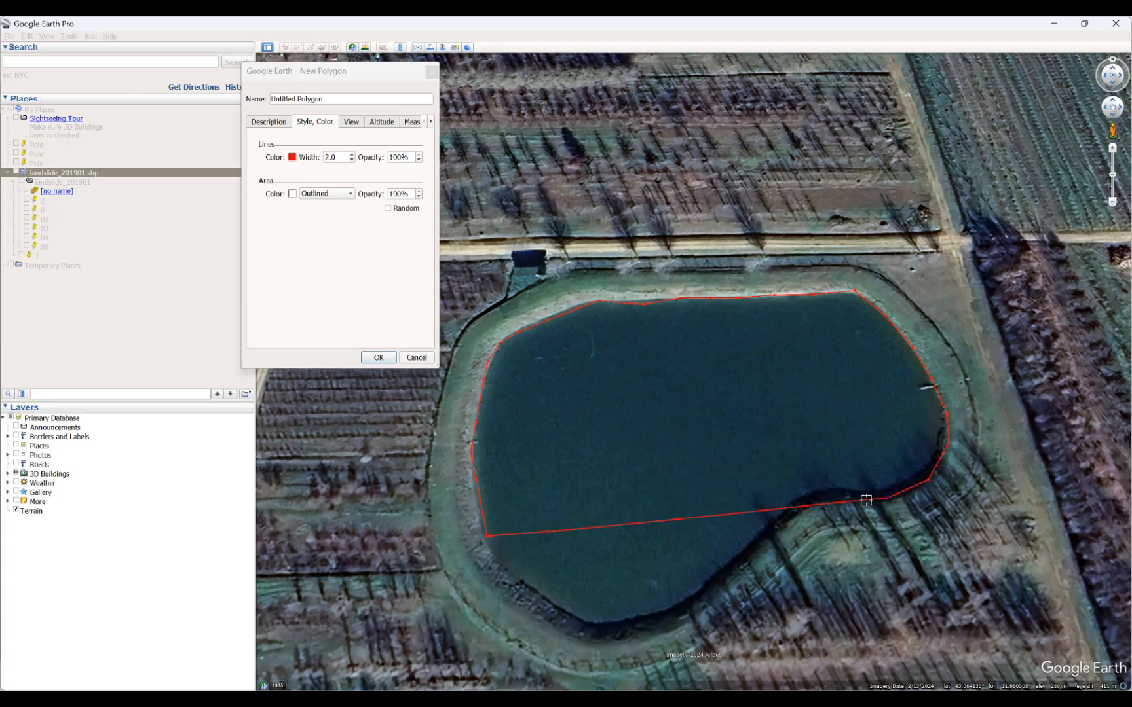
click(816, 500)
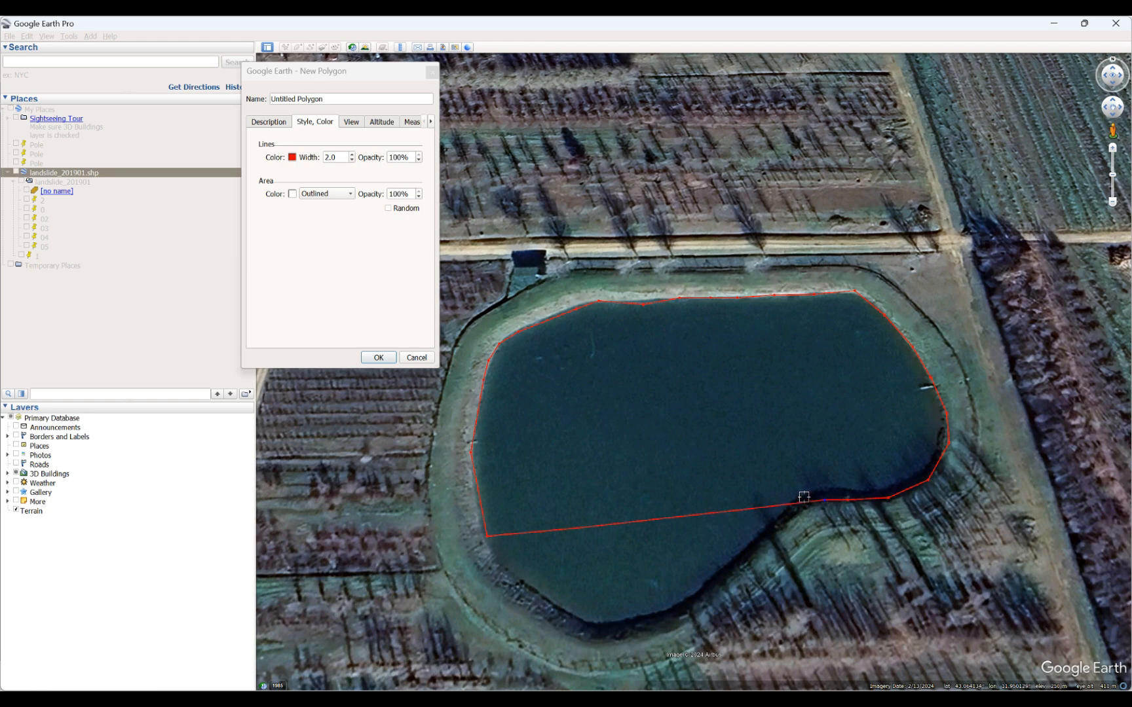
click(800, 505)
click(793, 513)
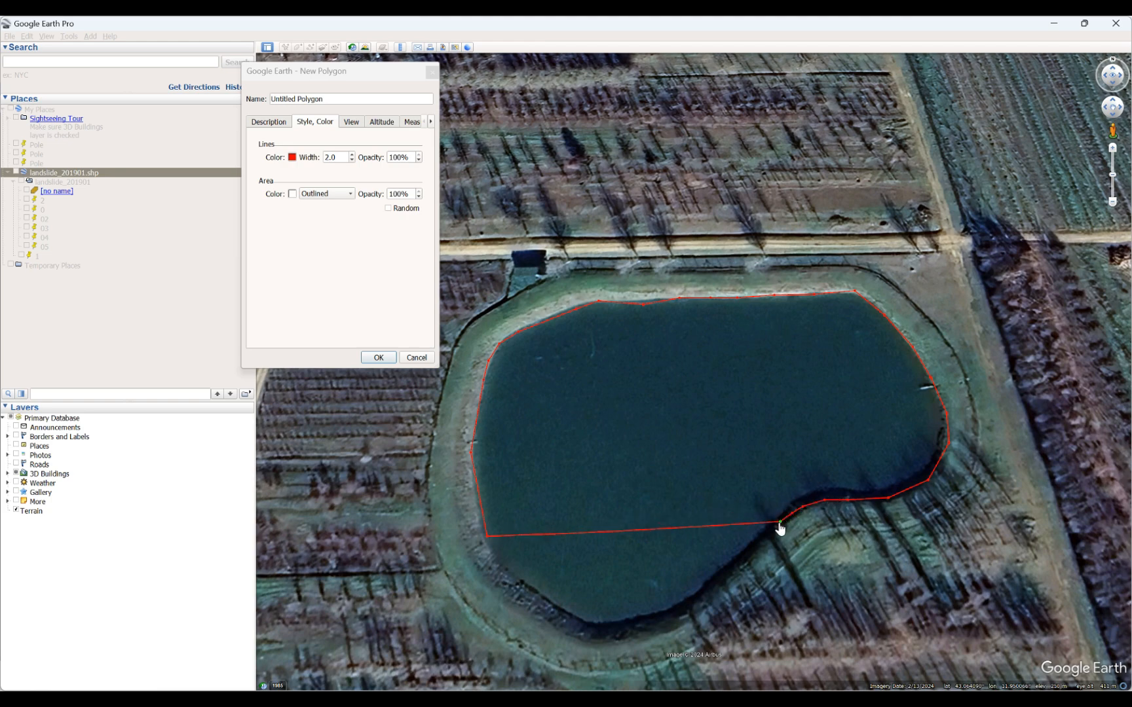
click(766, 528)
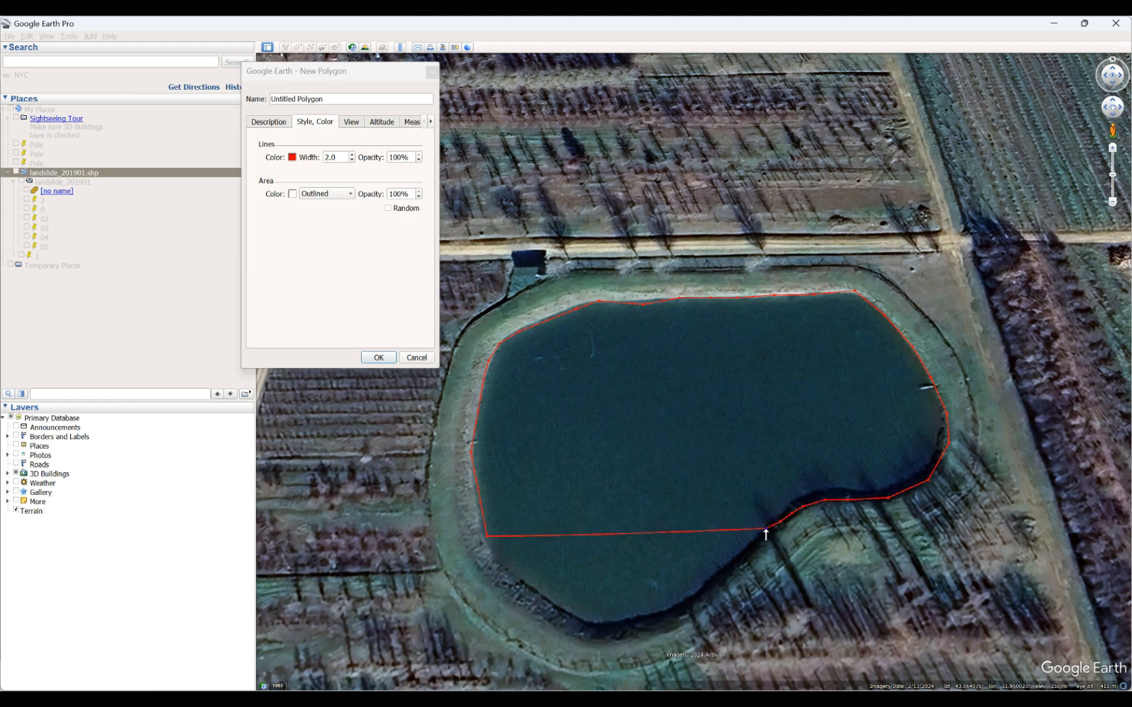
click(732, 563)
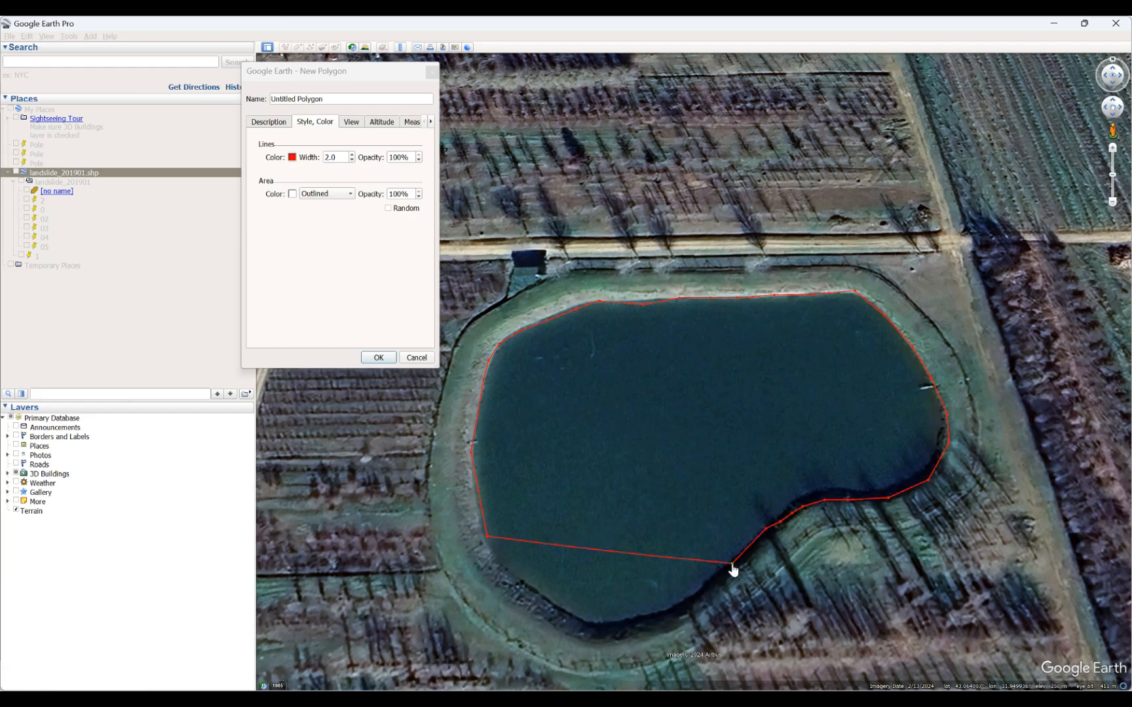
click(704, 584)
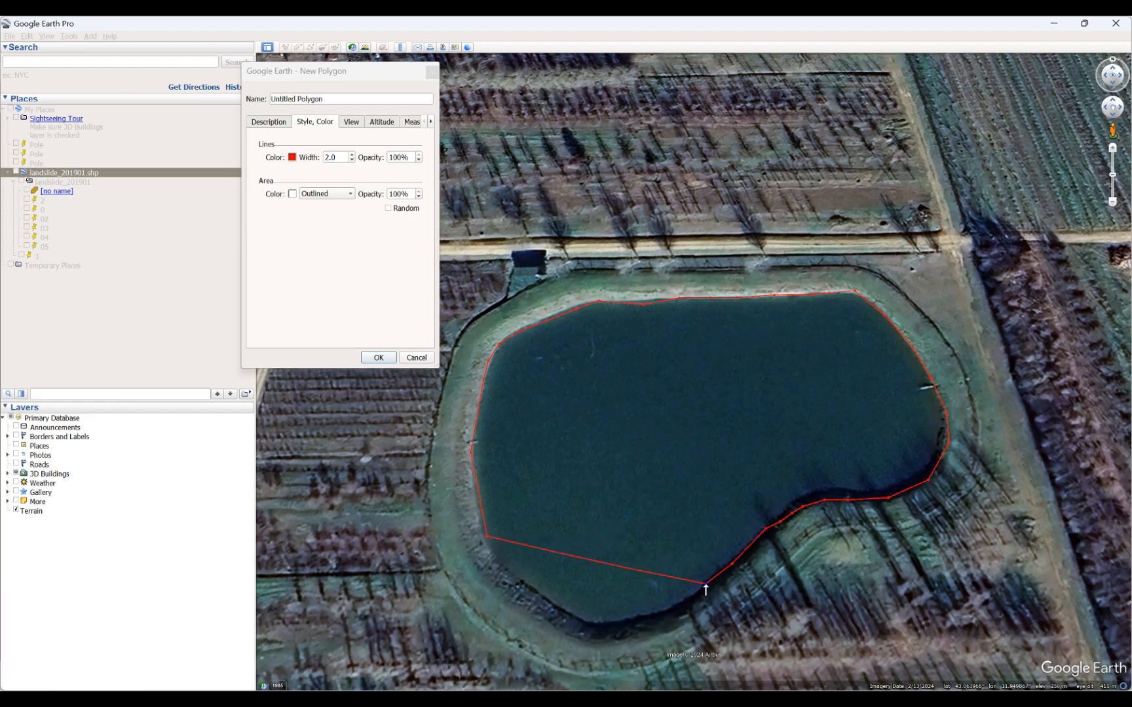
click(673, 603)
click(626, 616)
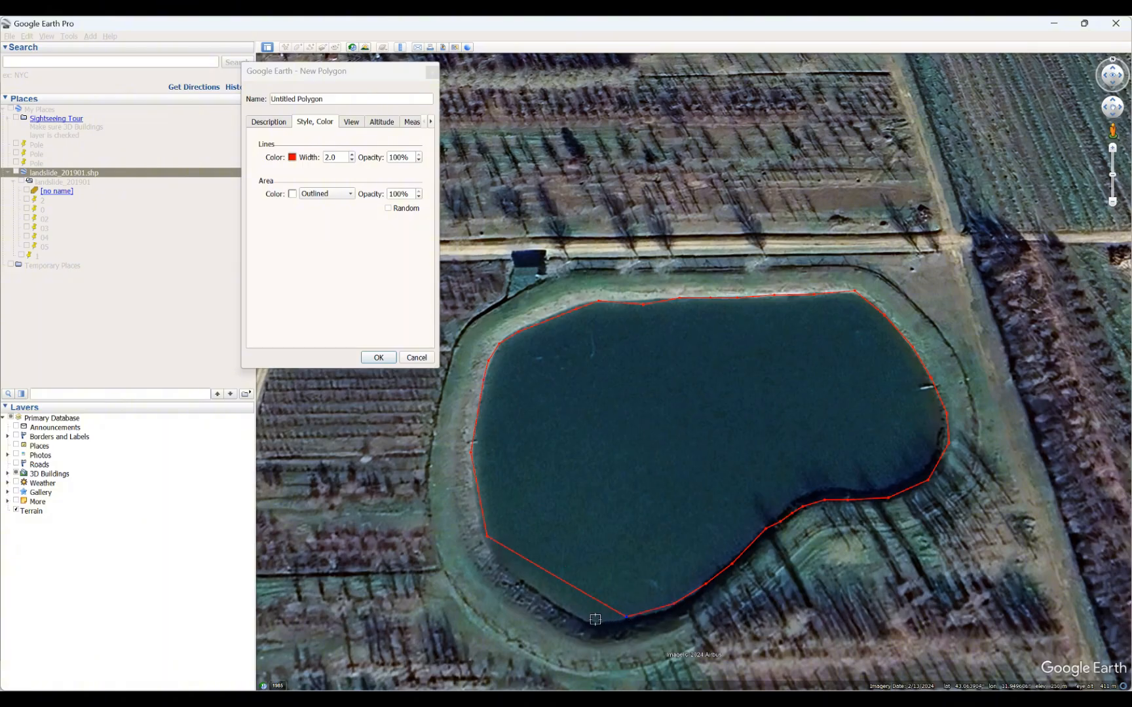
click(589, 620)
click(564, 617)
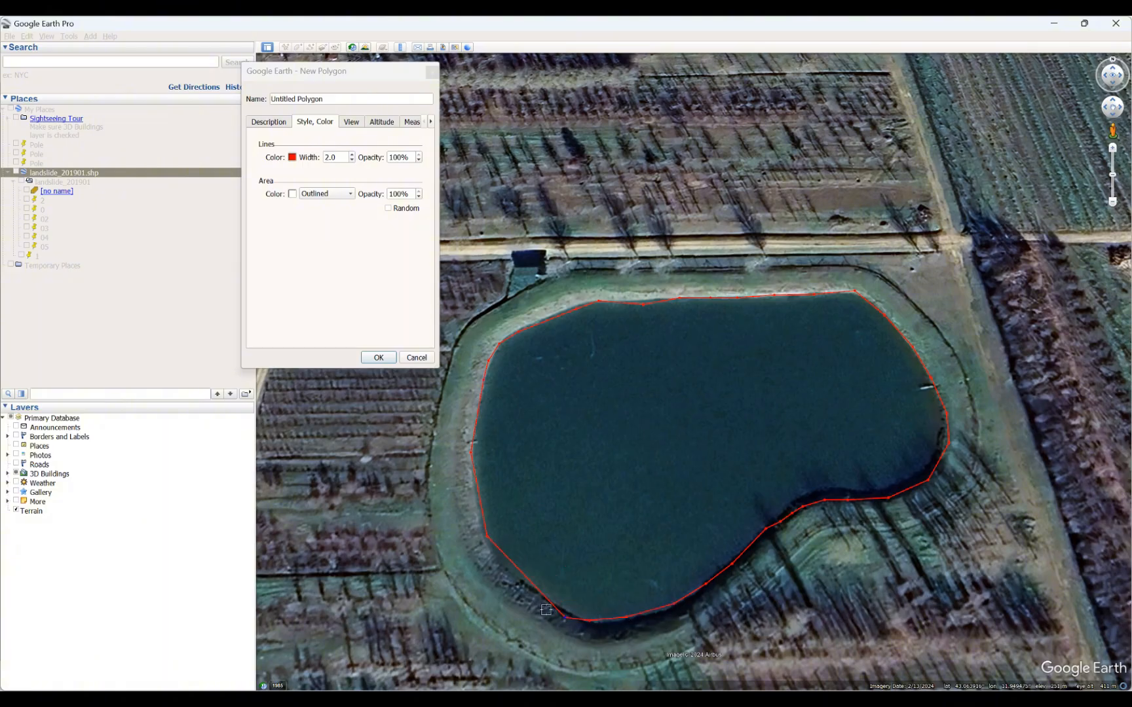
click(517, 583)
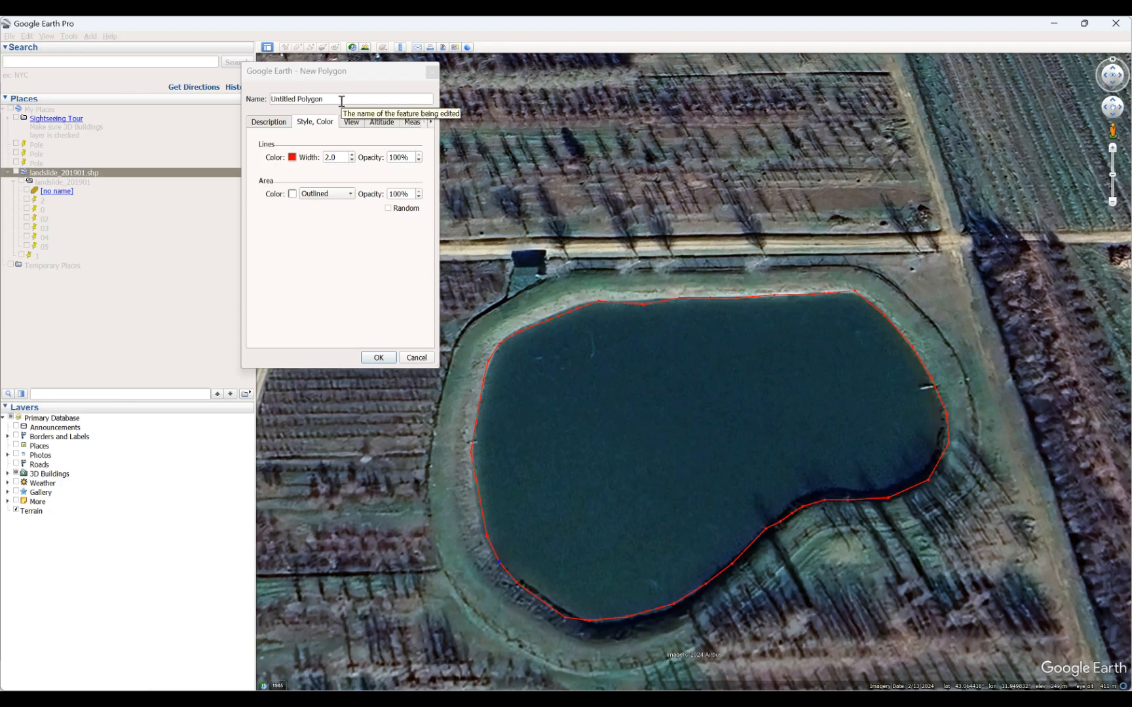
Name the new polygon Pool and save it.
drag(341, 101, 274, 95)
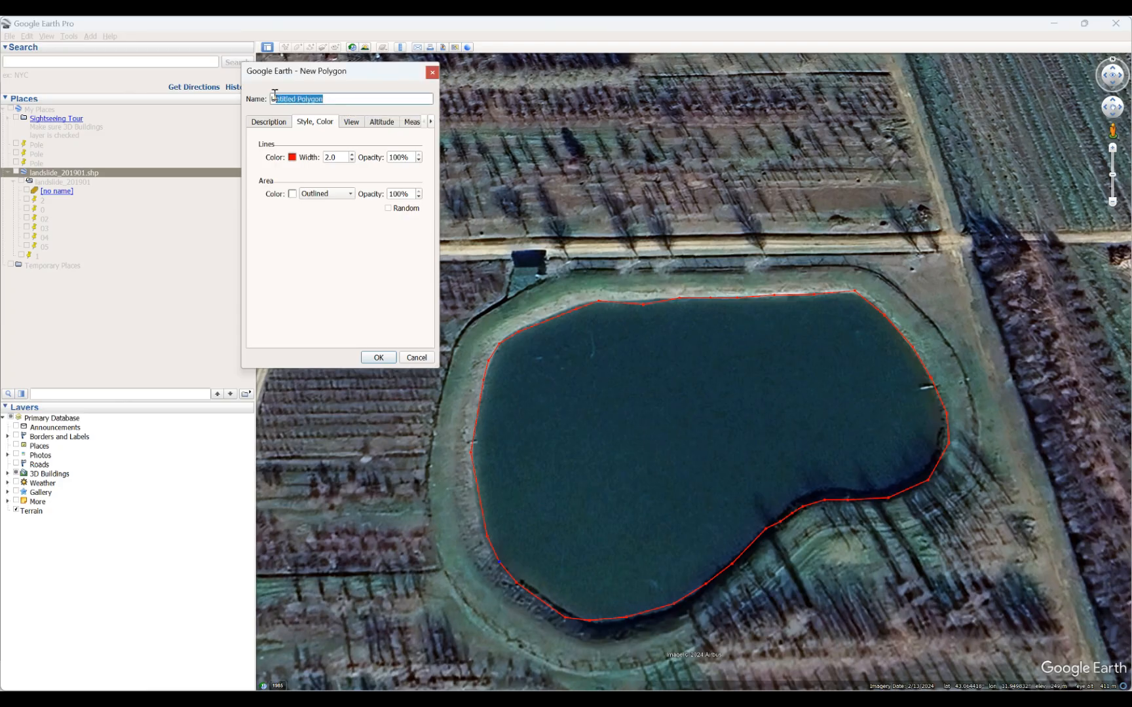
key(BackSpace)
click(378, 358)
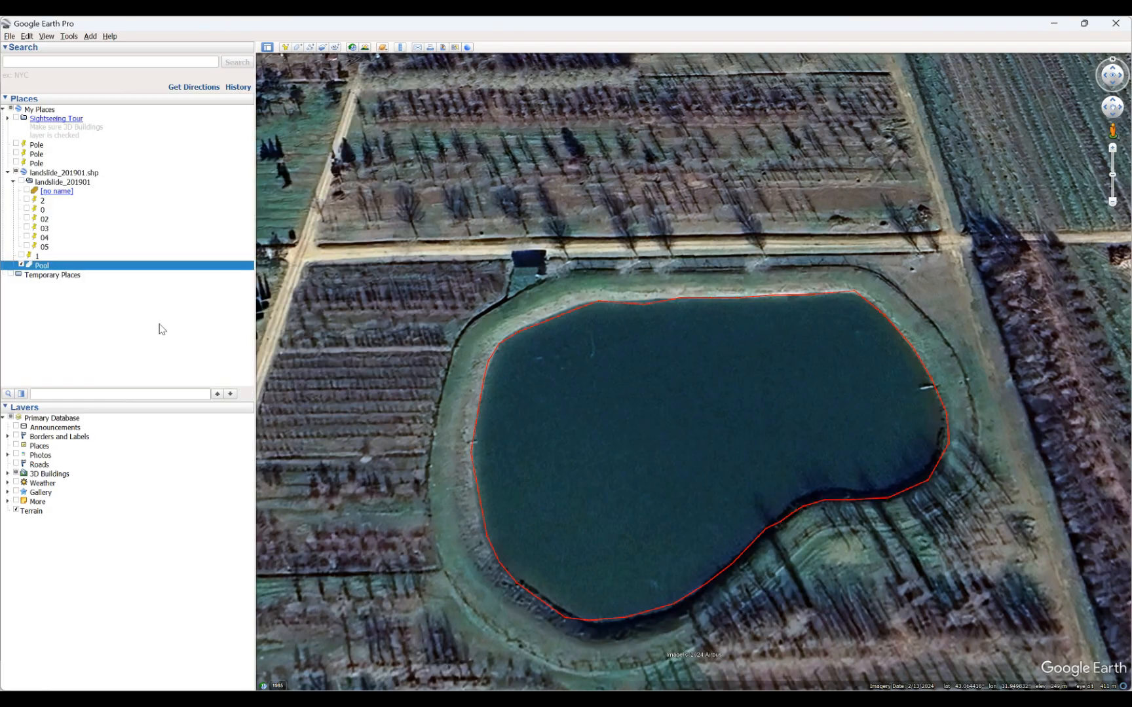
Check the properties of the Pool polygon and close them without changing anything.
right_click(46, 268)
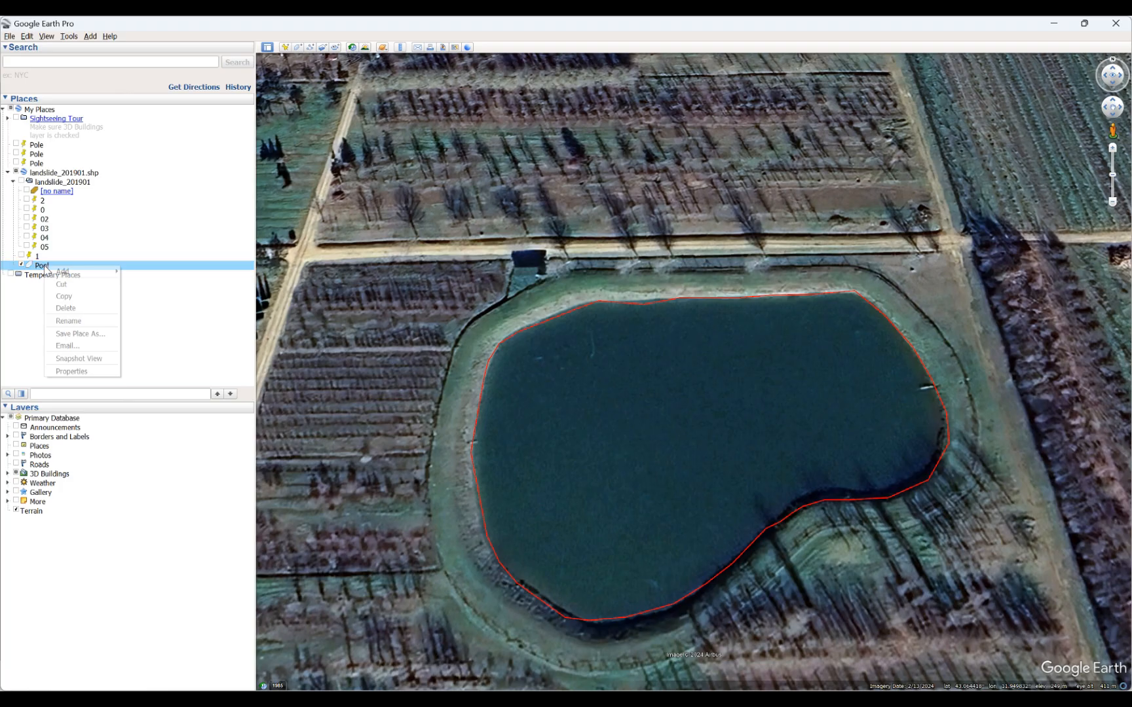
click(67, 372)
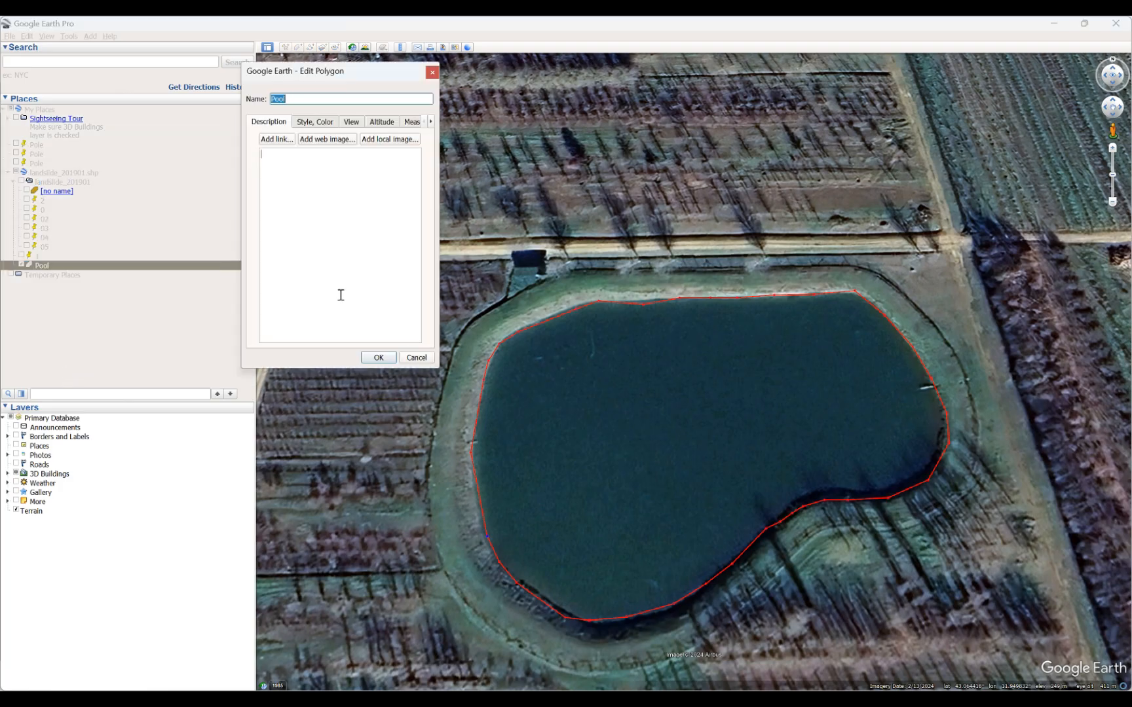
click(432, 73)
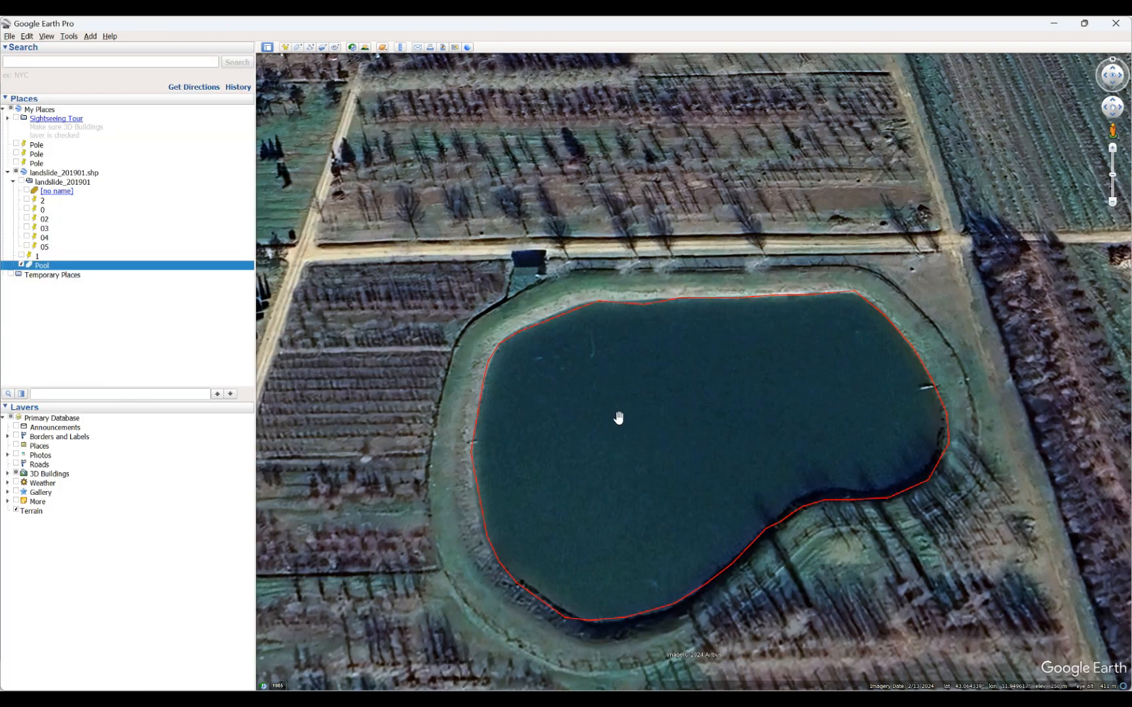
Draw a new path along the east-west dirt road south of the pond, from the western road bend to the eastern view edge.
scroll(785, 335, down, 3)
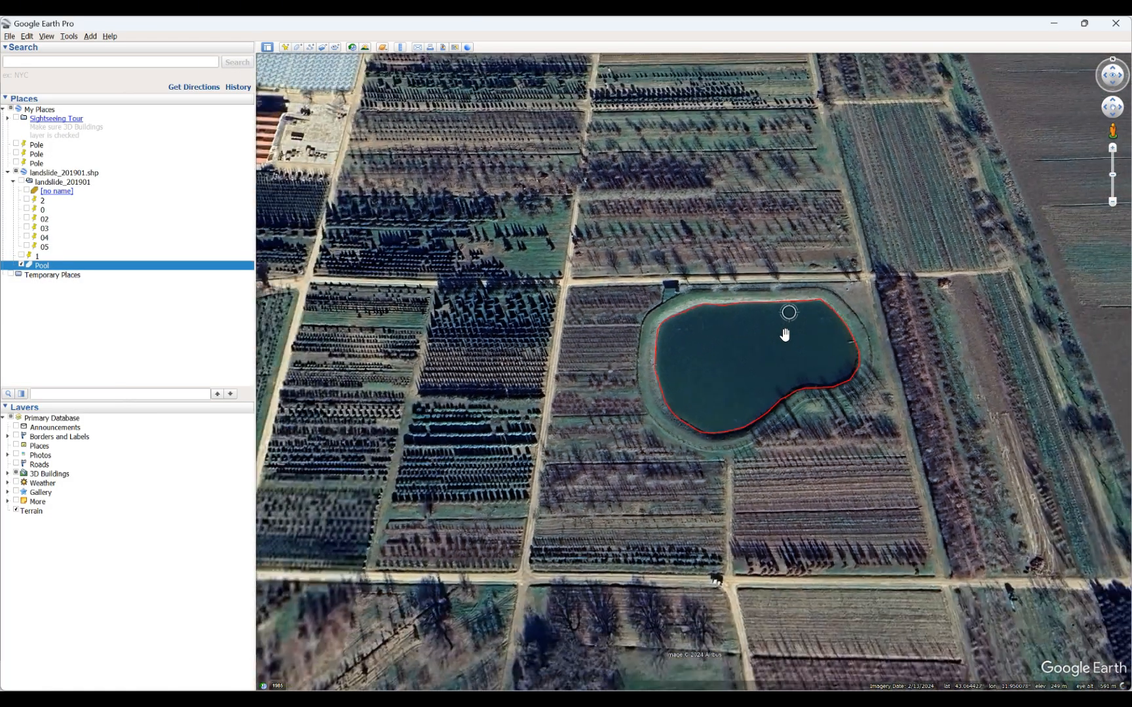
scroll(785, 335, down, 1)
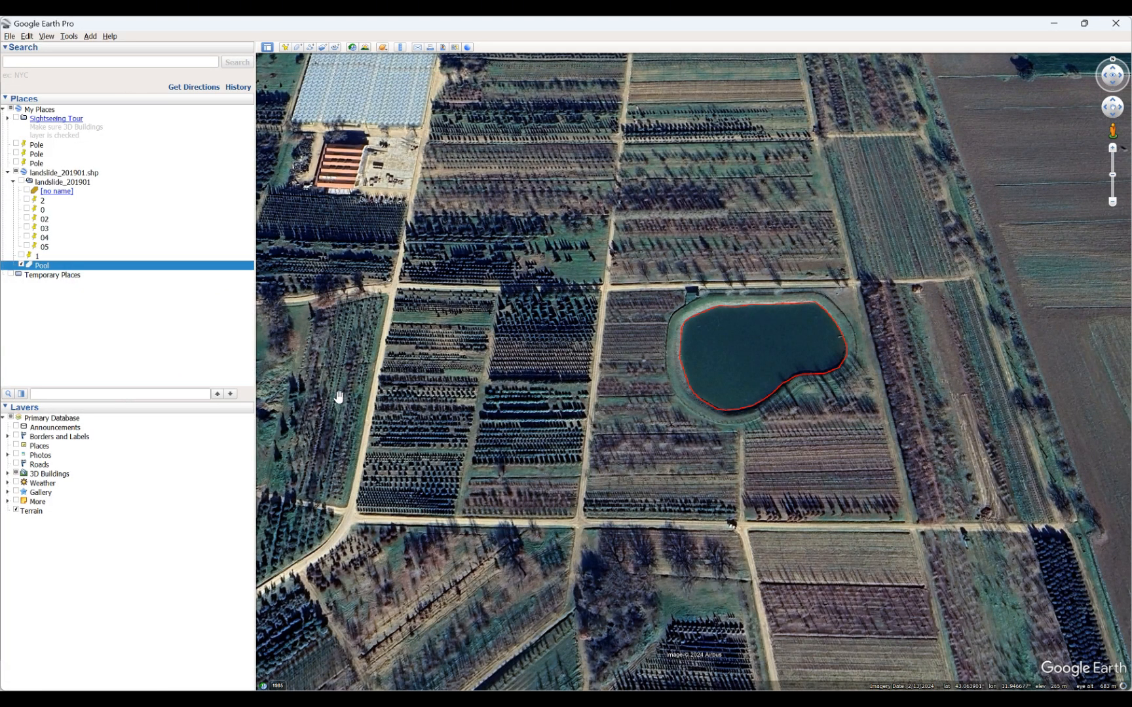
scroll(338, 397, down, 1)
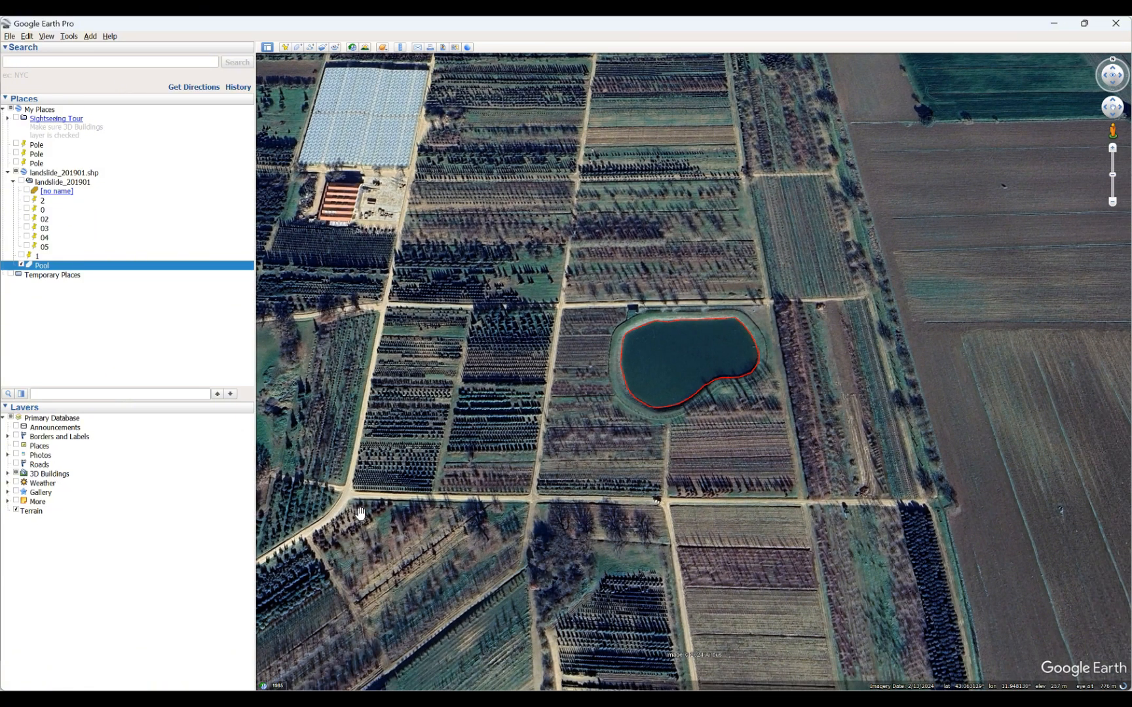
scroll(327, 514, up, 2)
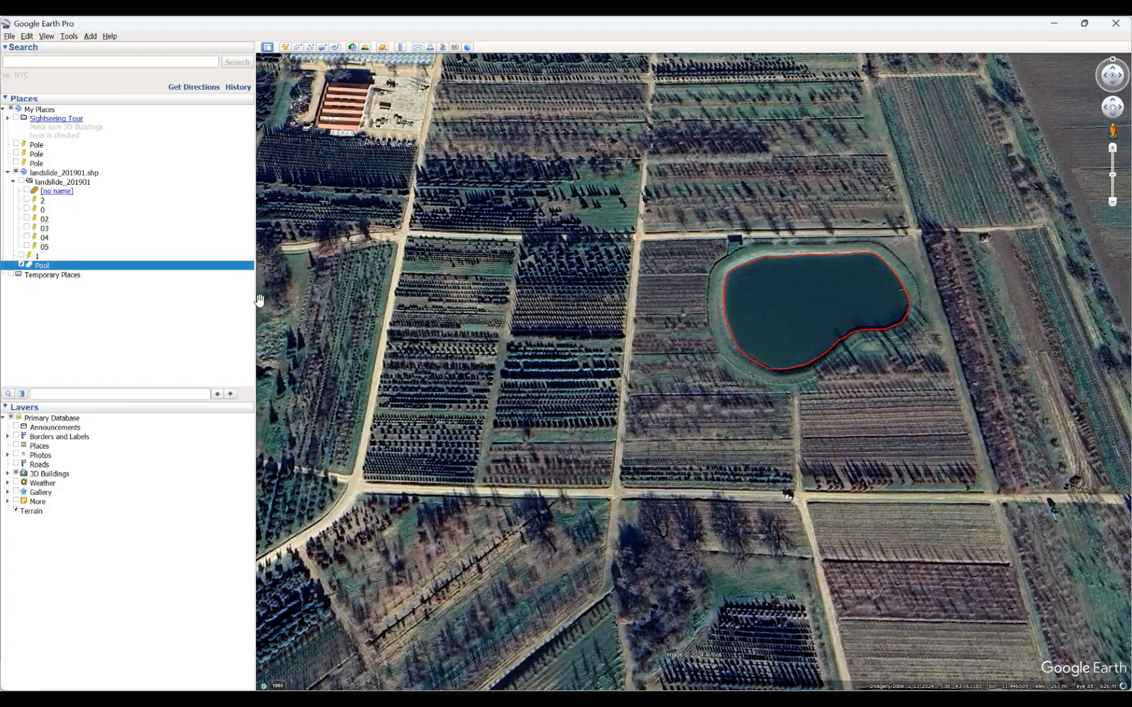
click(311, 47)
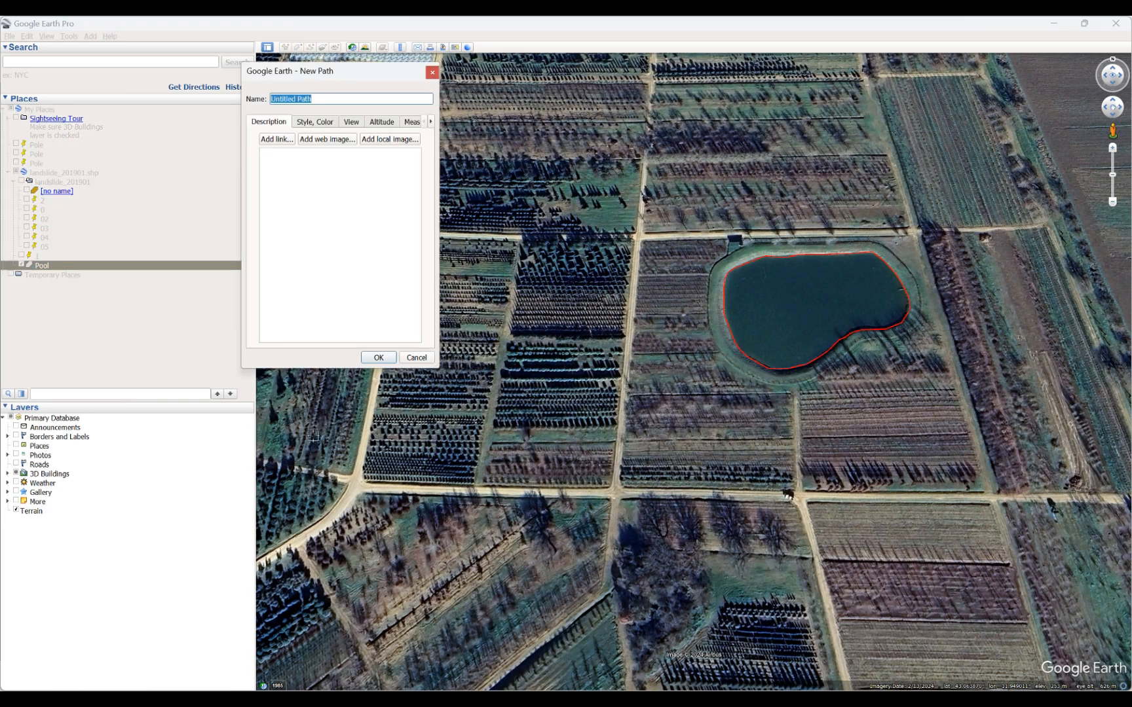
click(354, 488)
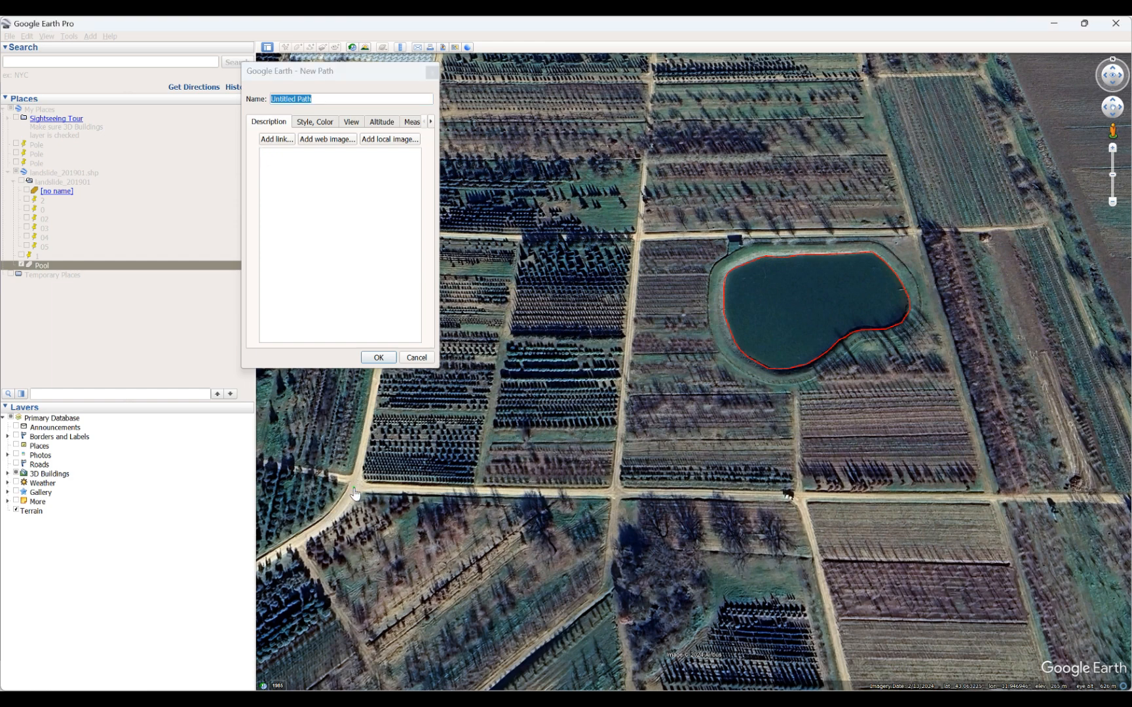
click(713, 493)
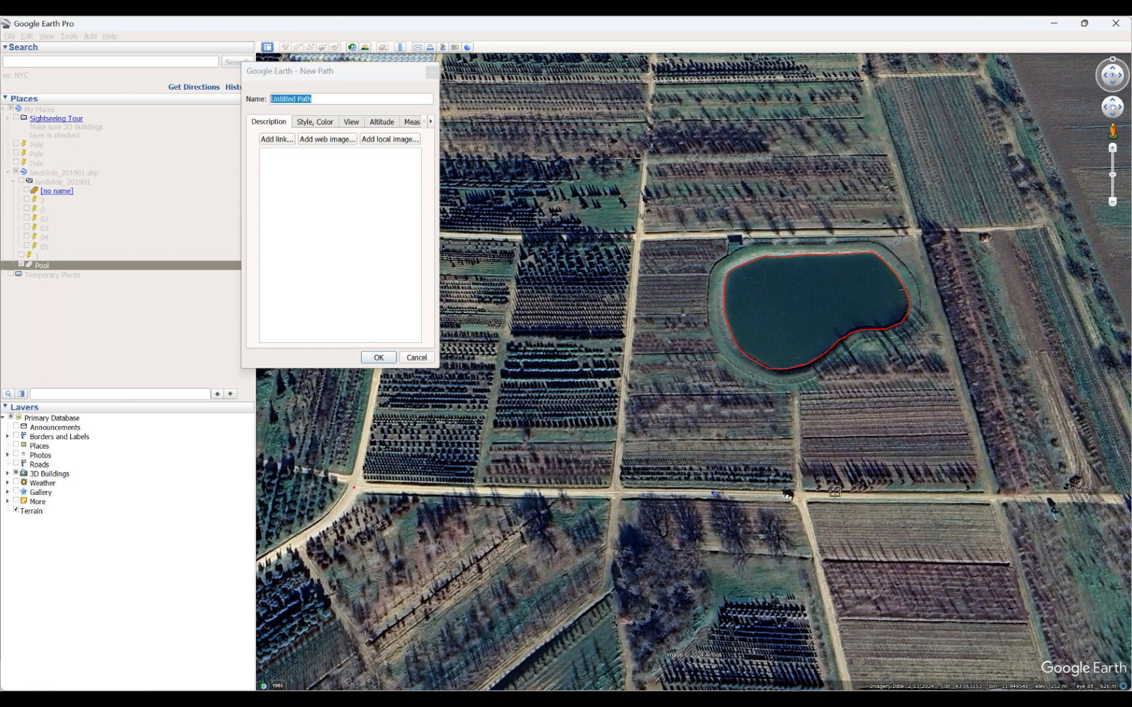
click(1119, 499)
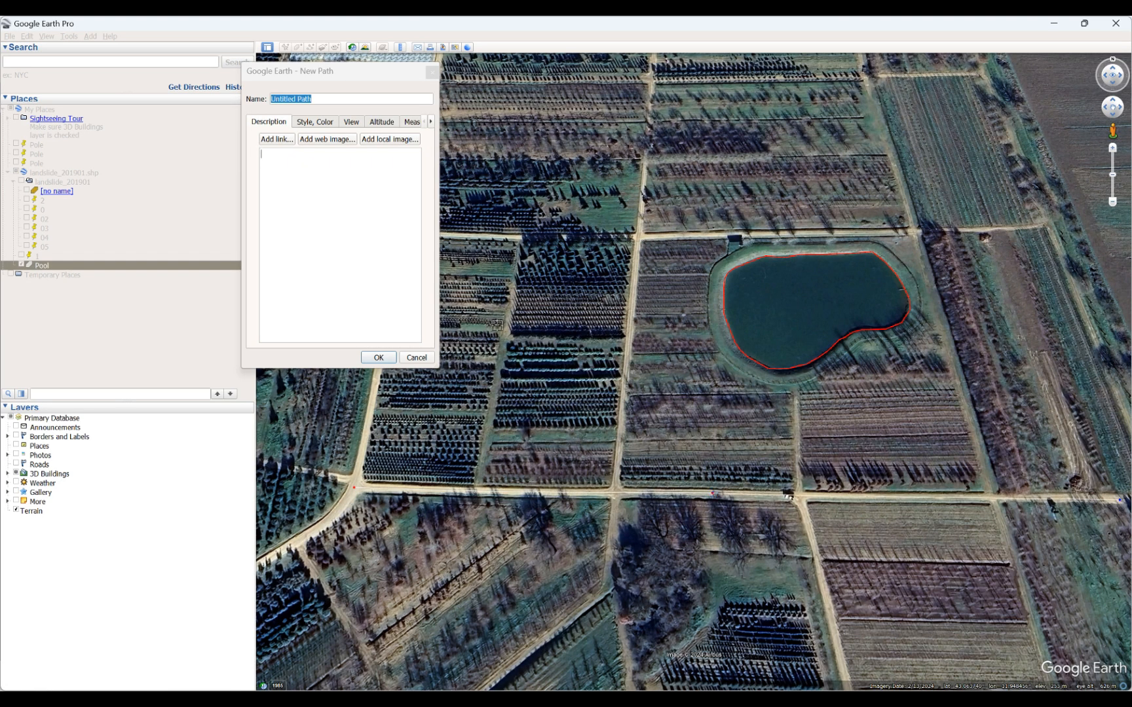
Name the new path Road and save it with its default line style.
click(315, 122)
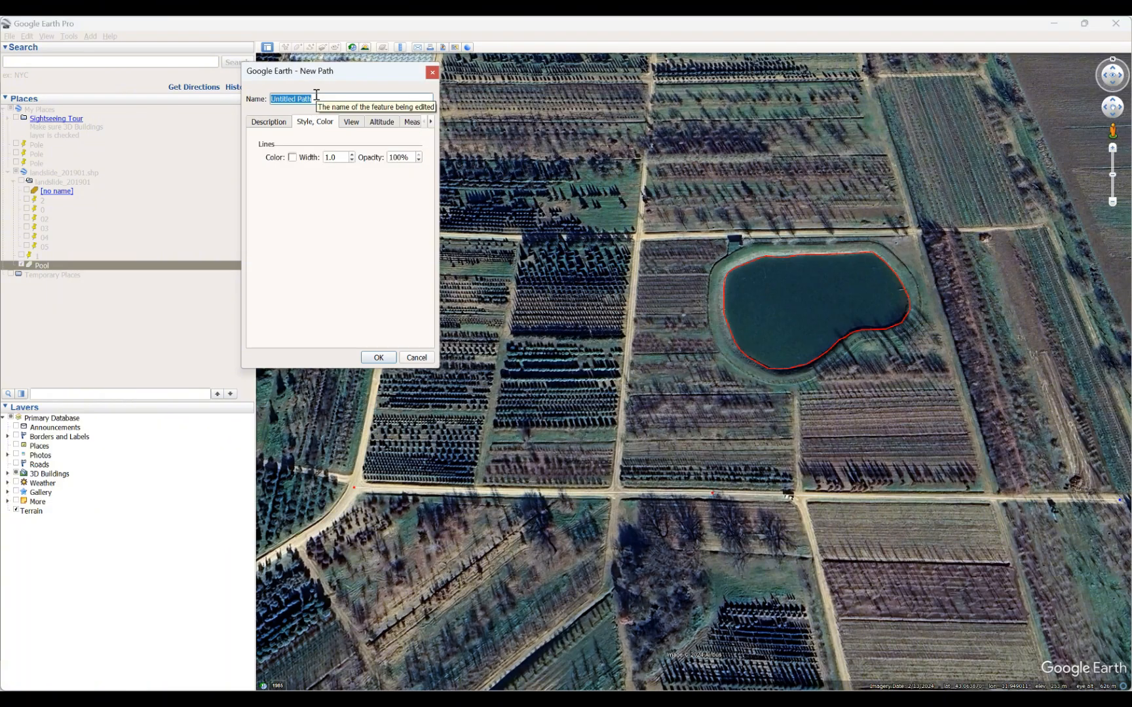
text(Road)
click(383, 357)
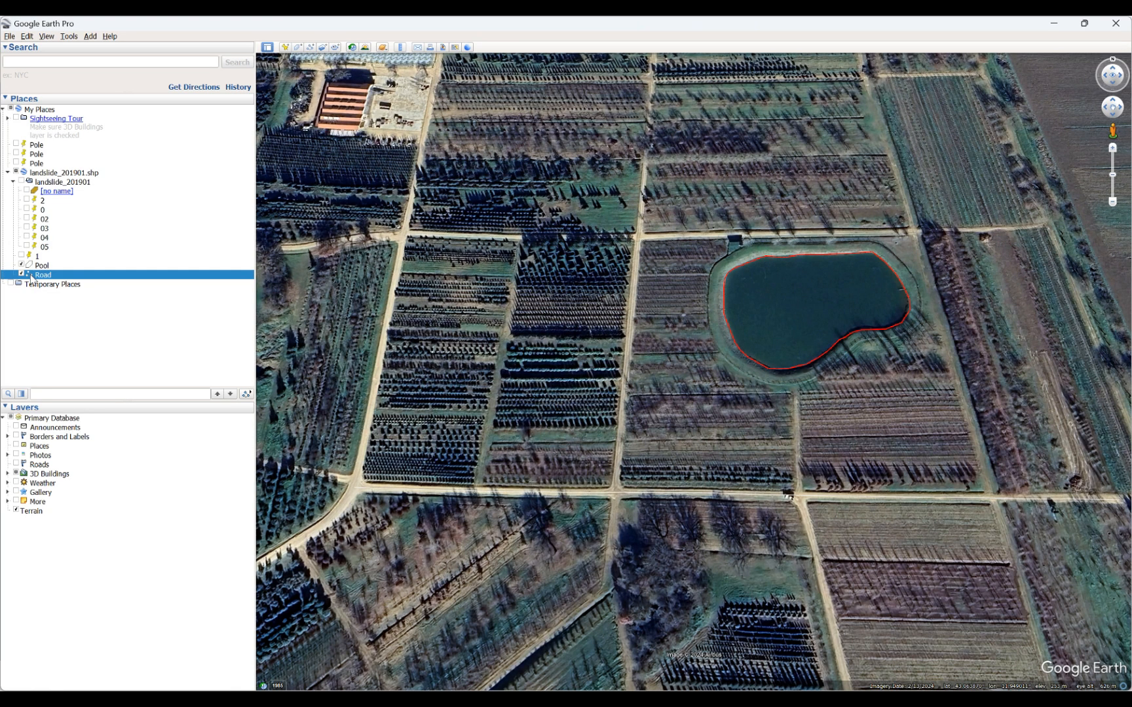
Add a placemark and position it on the orange-roofed building beside the road southwest of the orchards.
scroll(756, 426, down, 5)
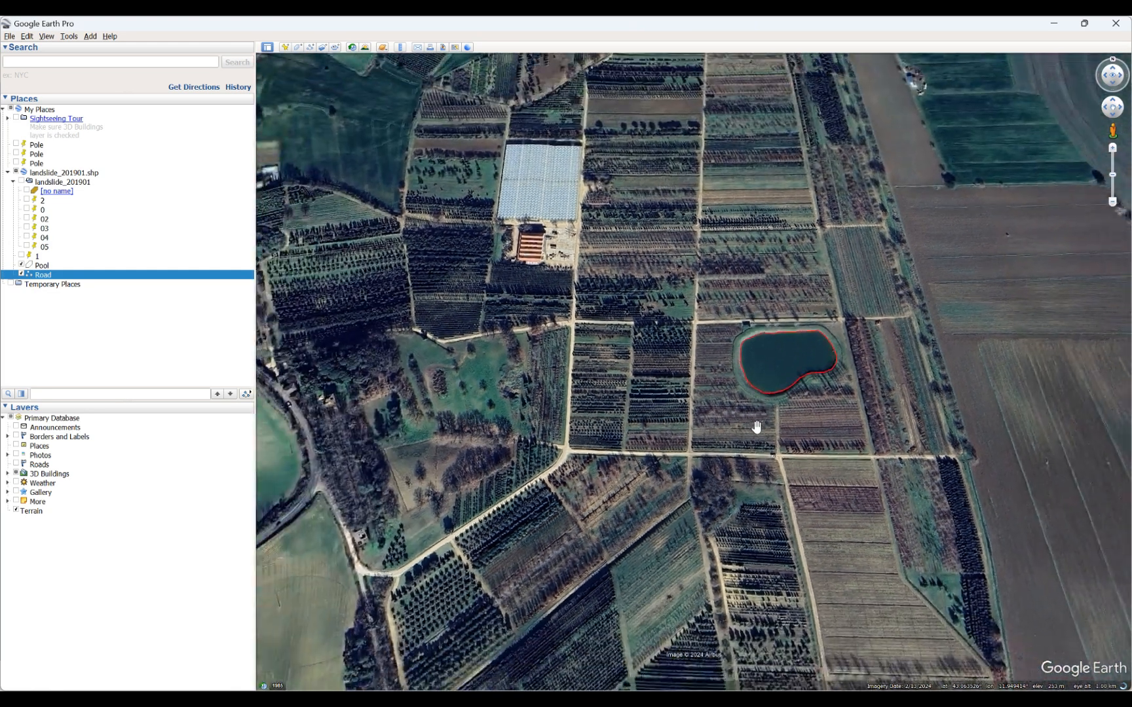
scroll(757, 426, down, 2)
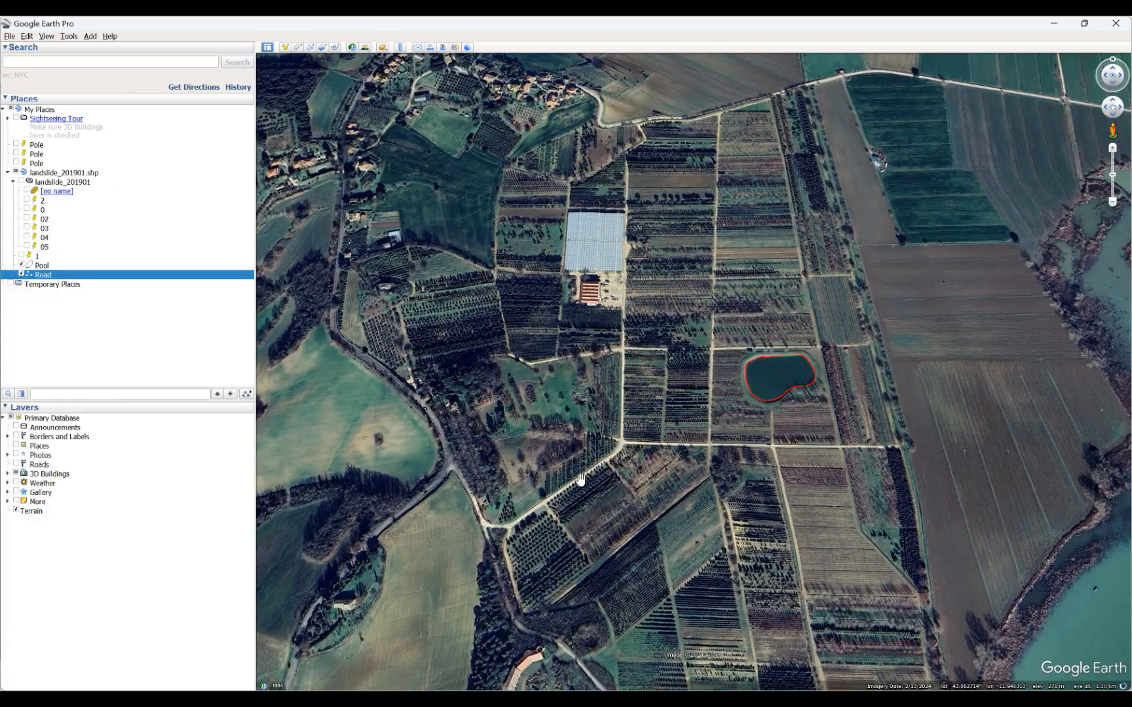
click(285, 48)
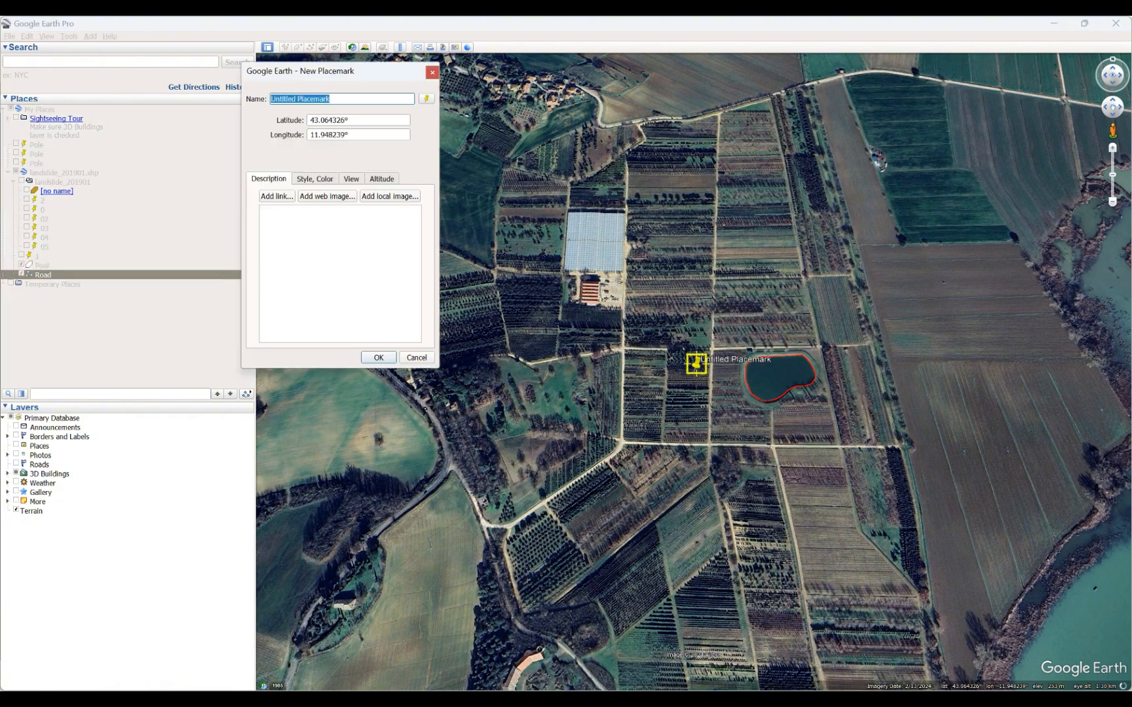
scroll(500, 681, up, 2)
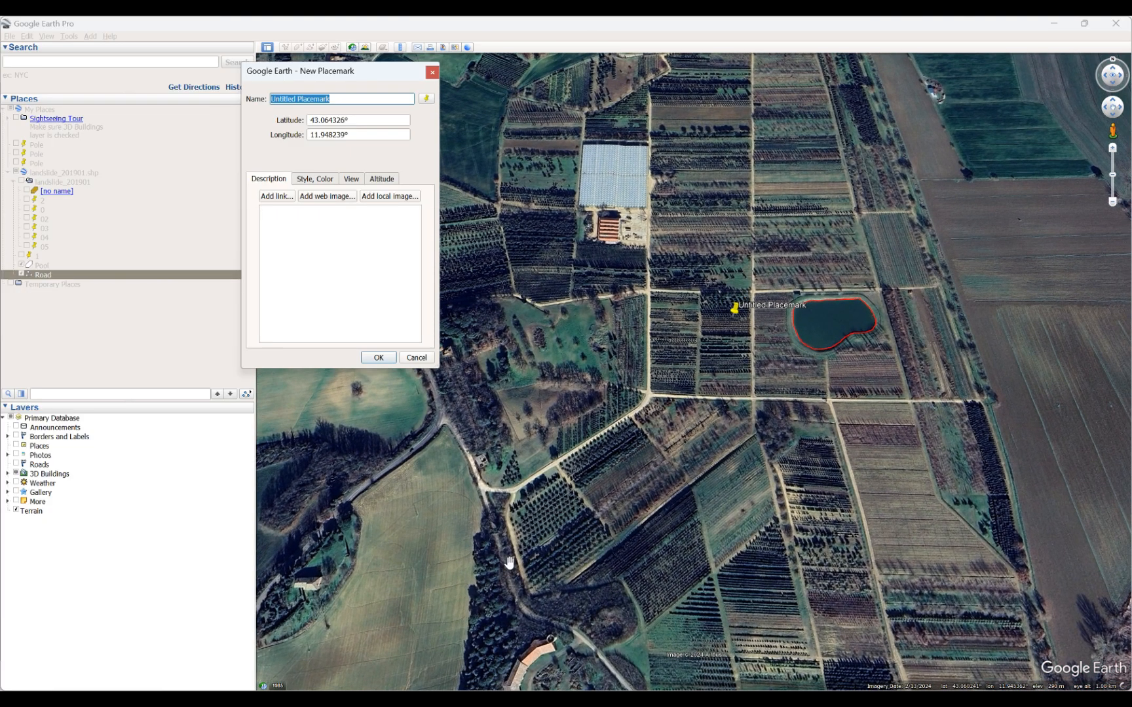
drag(730, 313, 537, 658)
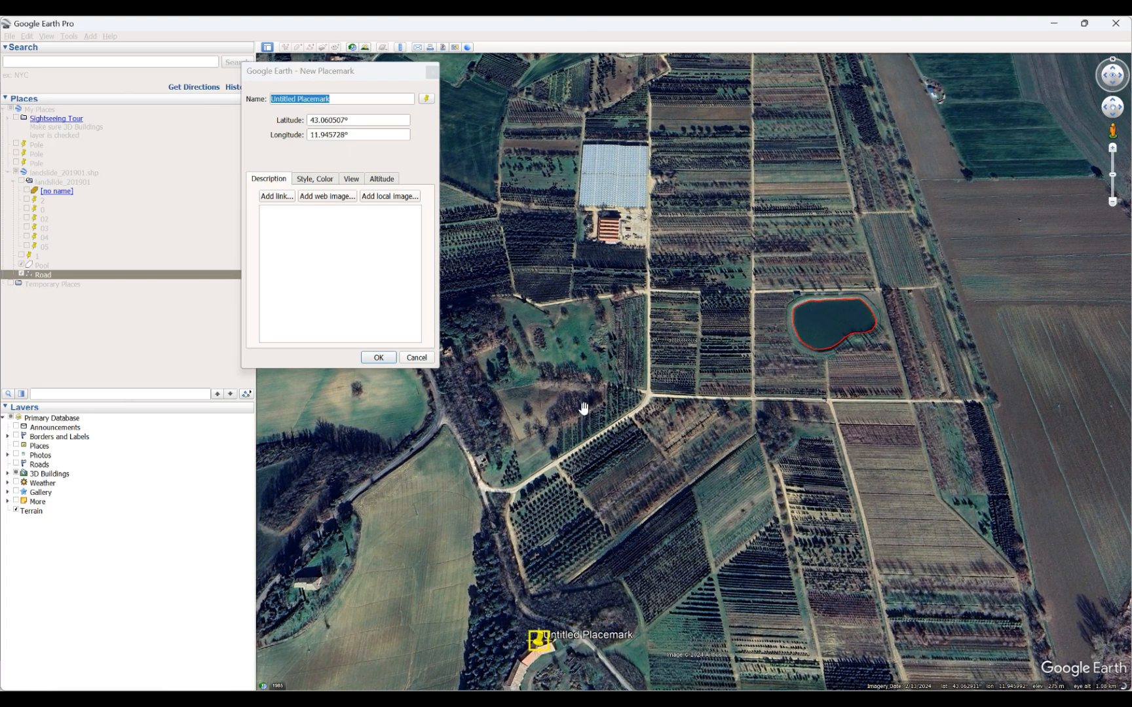
Name the new placemark Building and save it.
click(338, 99)
drag(298, 99, 269, 99)
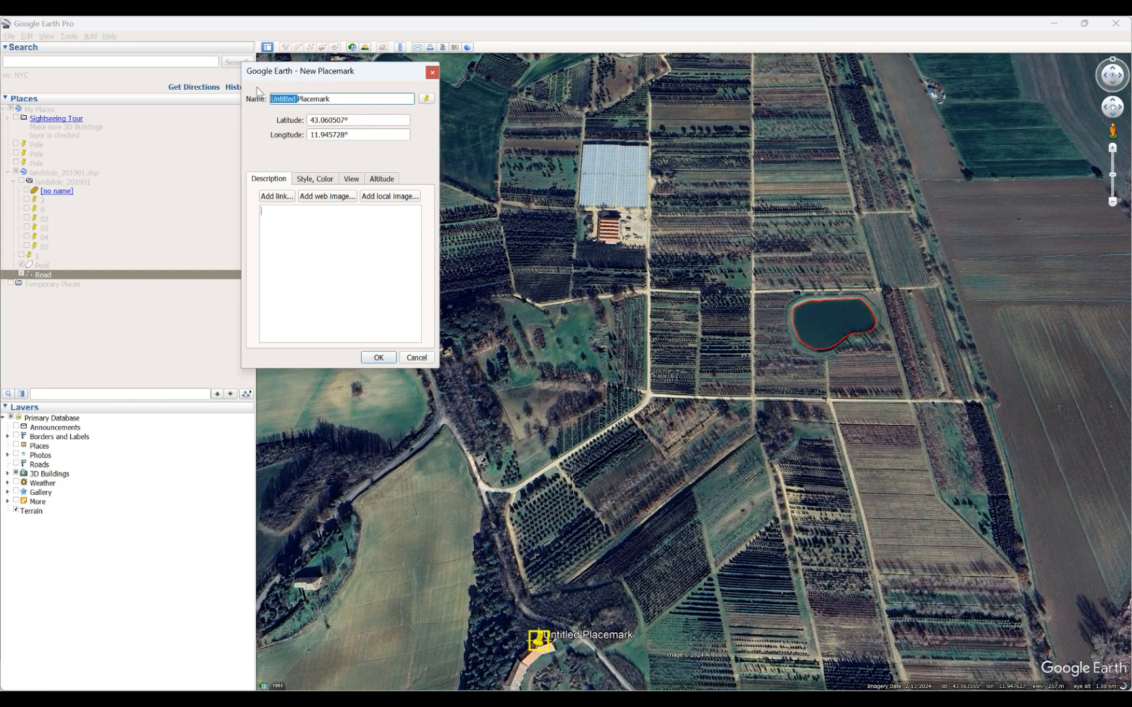
drag(341, 97, 255, 100)
text(Buil)
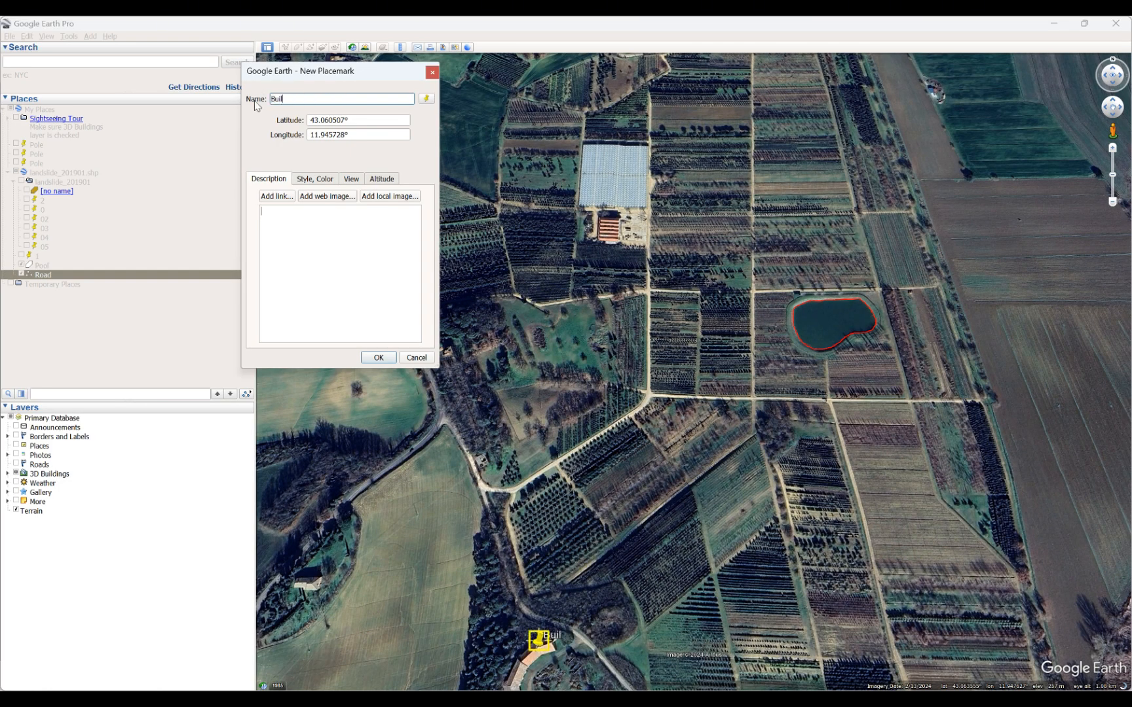
text(ding)
click(377, 357)
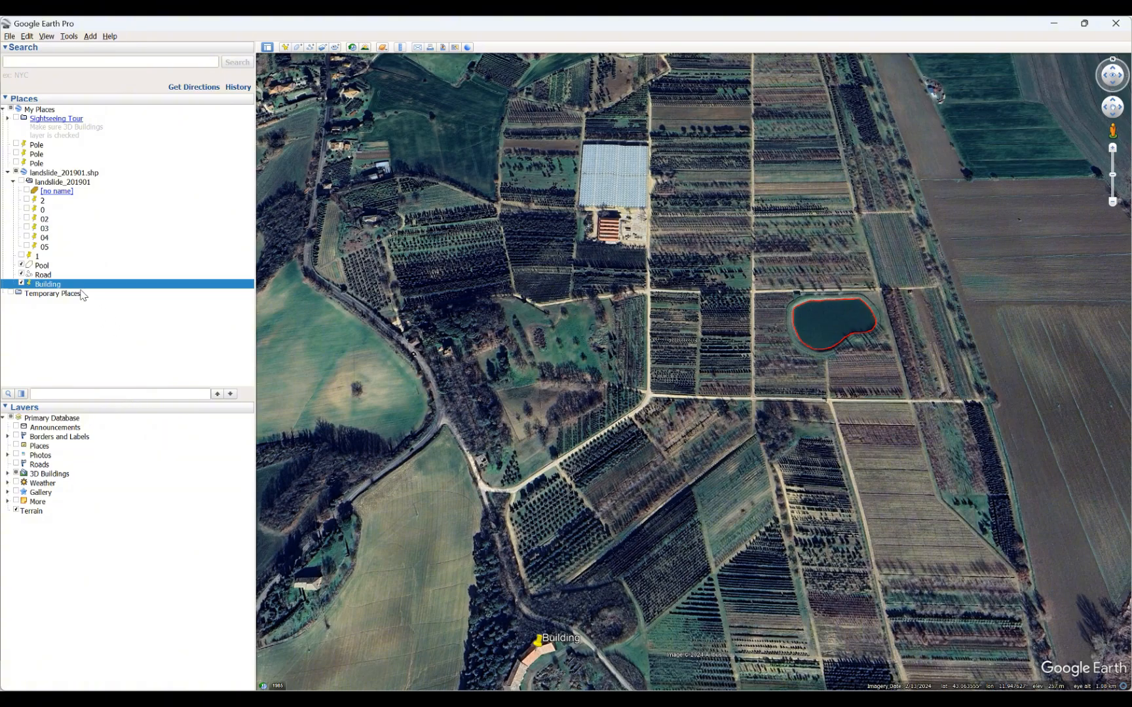
Start exporting the Pool polygon to a file and set the file format to Kml.
right_click(42, 268)
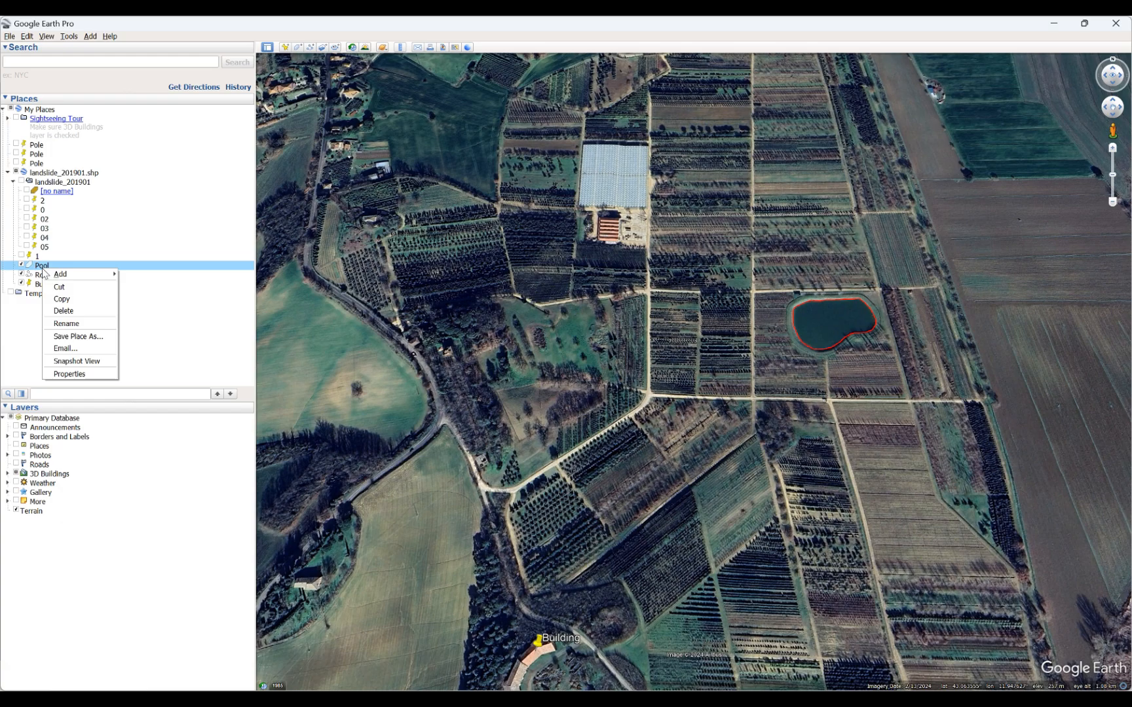
click(77, 336)
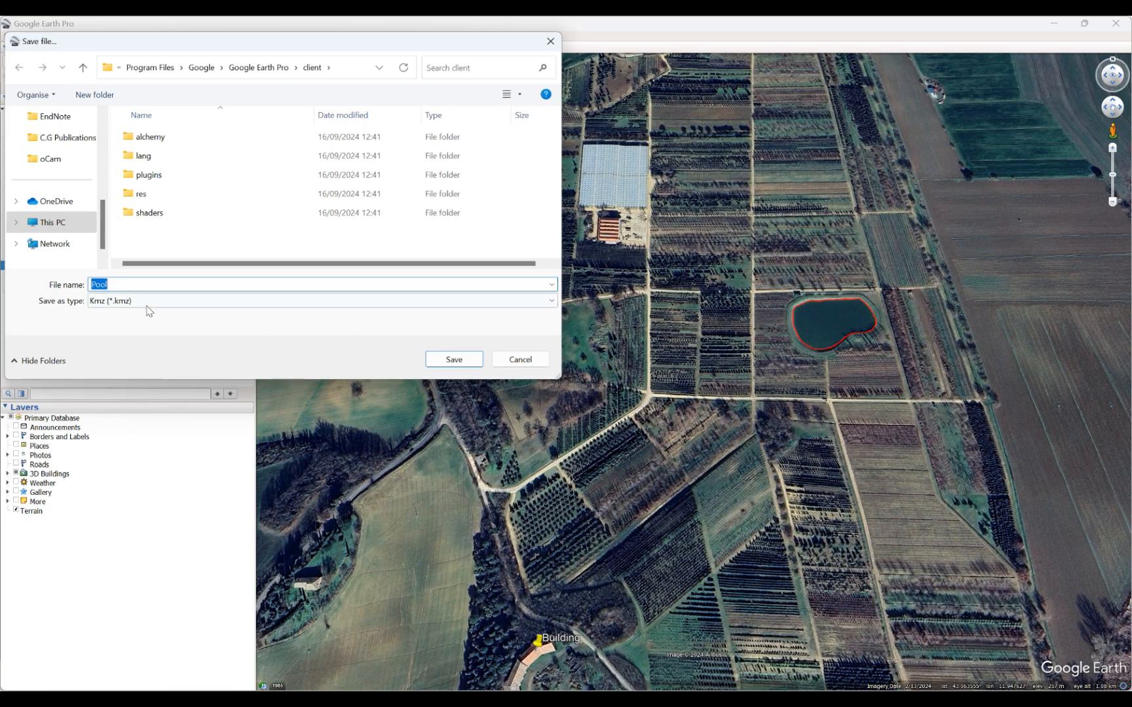
click(152, 305)
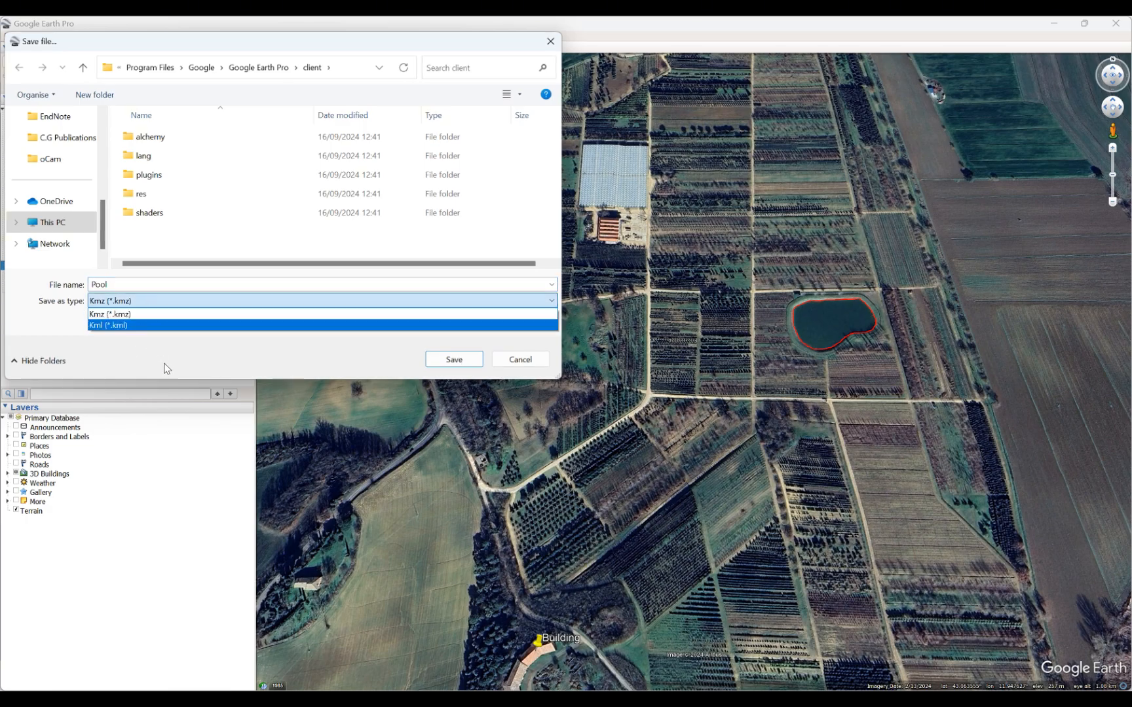
click(167, 326)
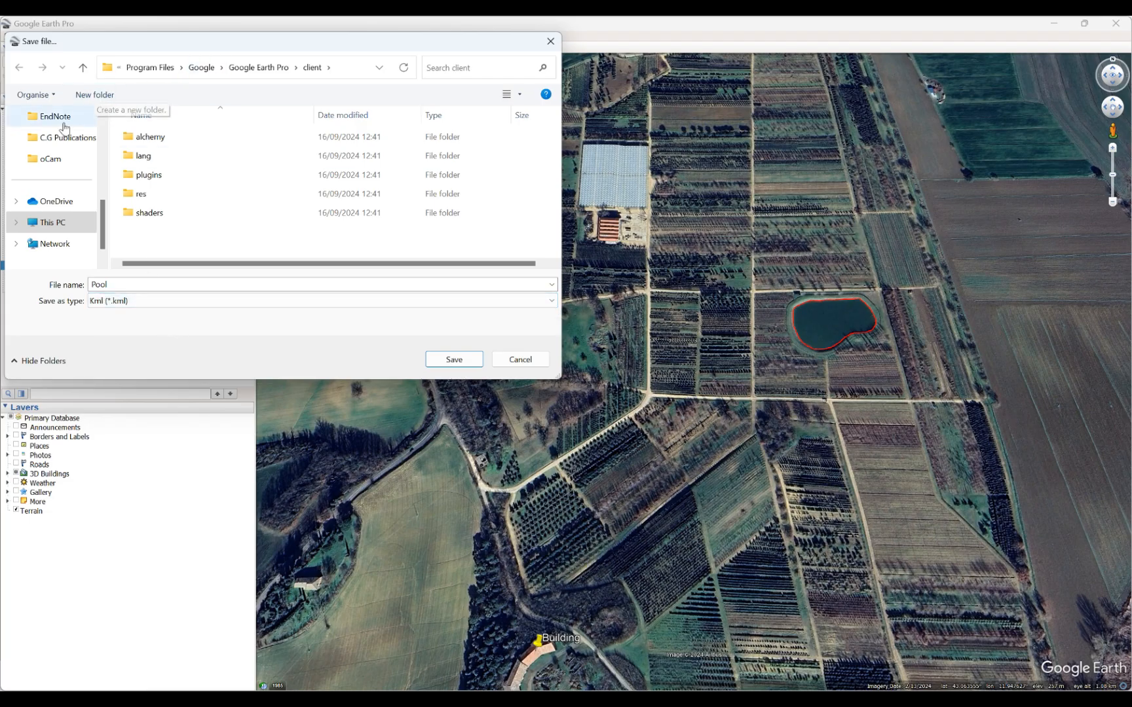
Create a Features folder on the Desktop and save the Pool file in it.
scroll(92, 204, up, 1)
scroll(92, 196, up, 3)
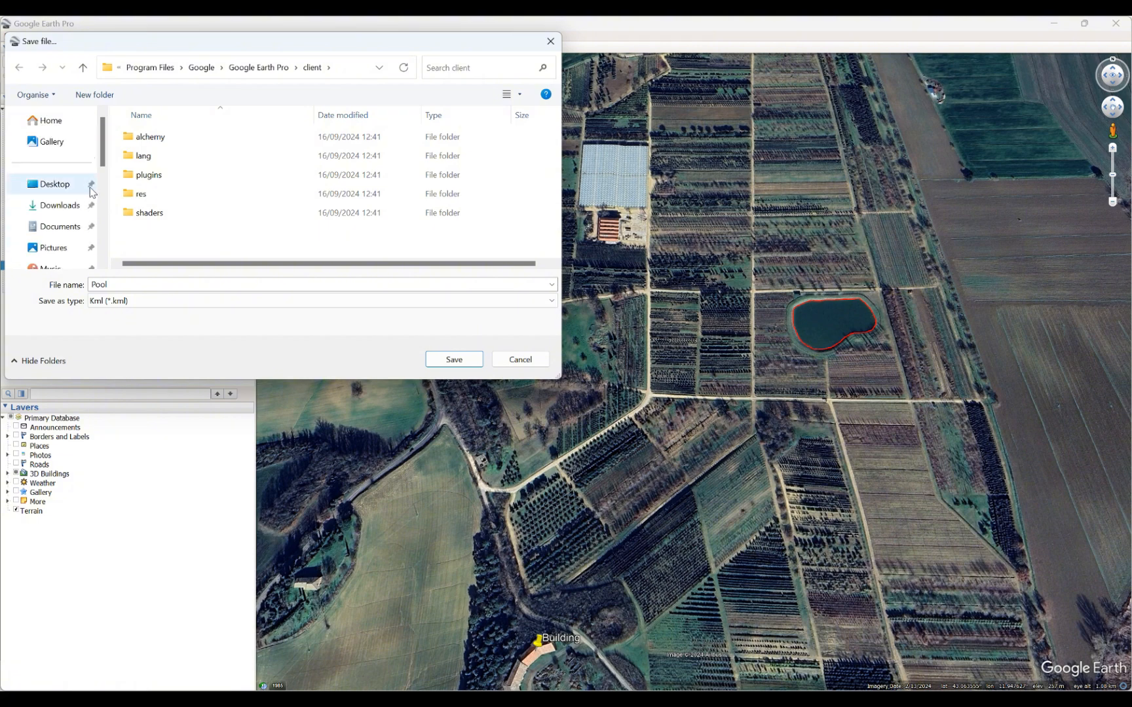
click(70, 186)
click(95, 96)
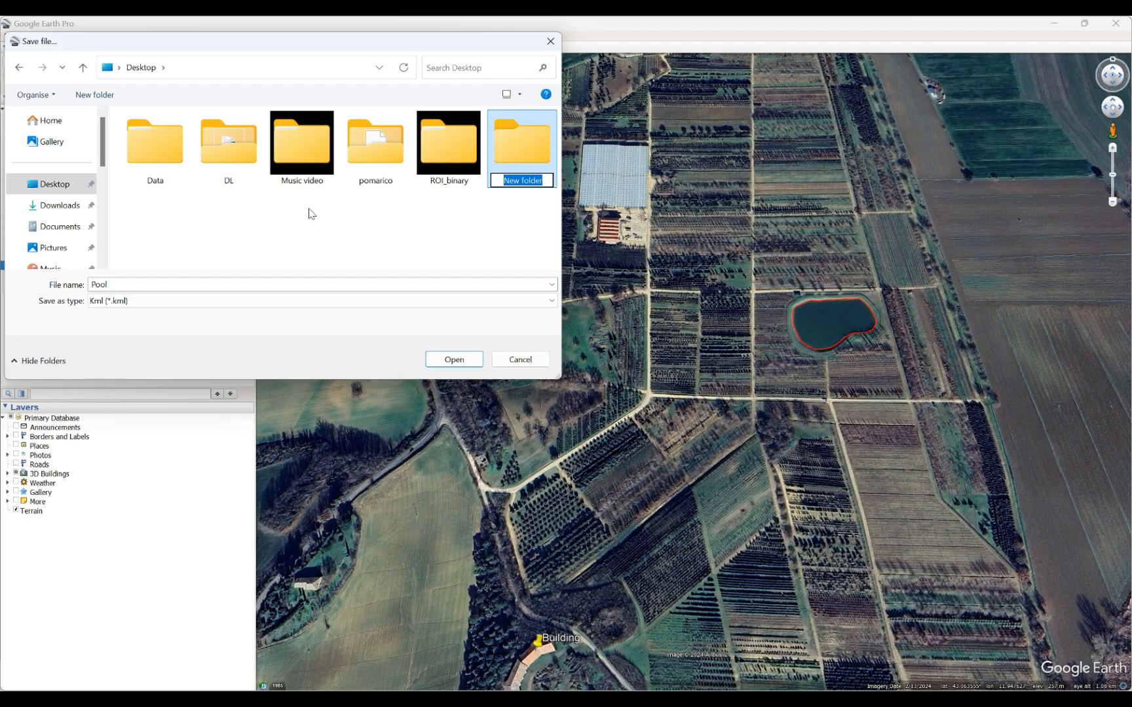
text(Fea)
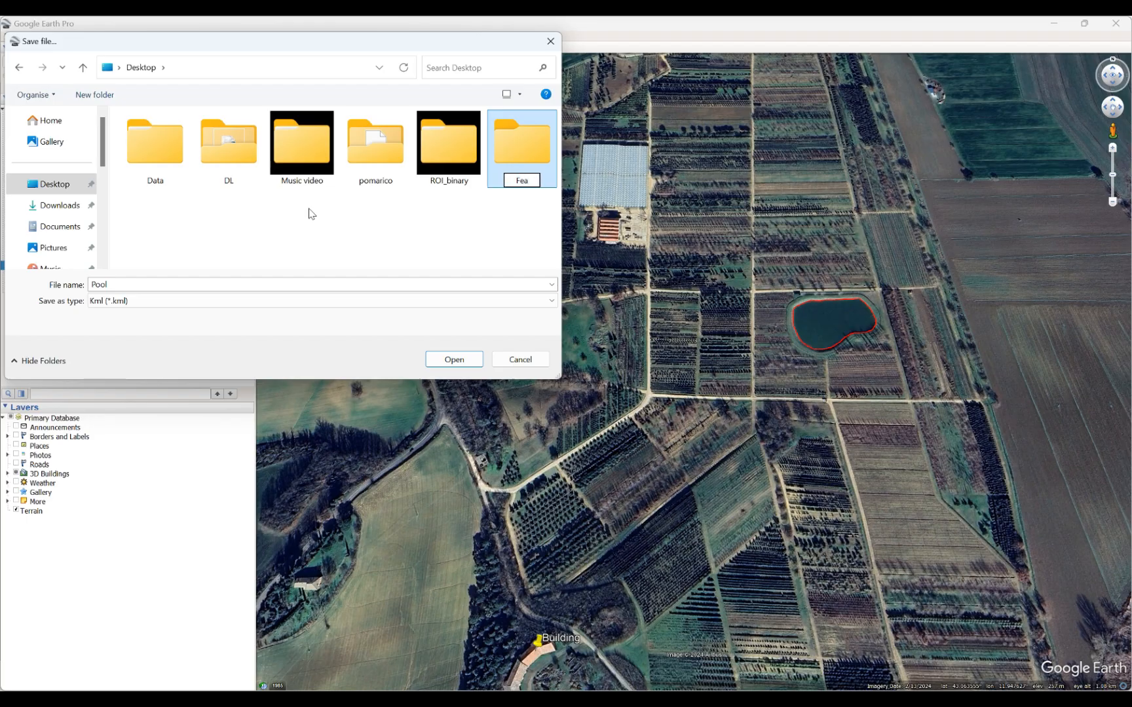
text(tures)
key(Return)
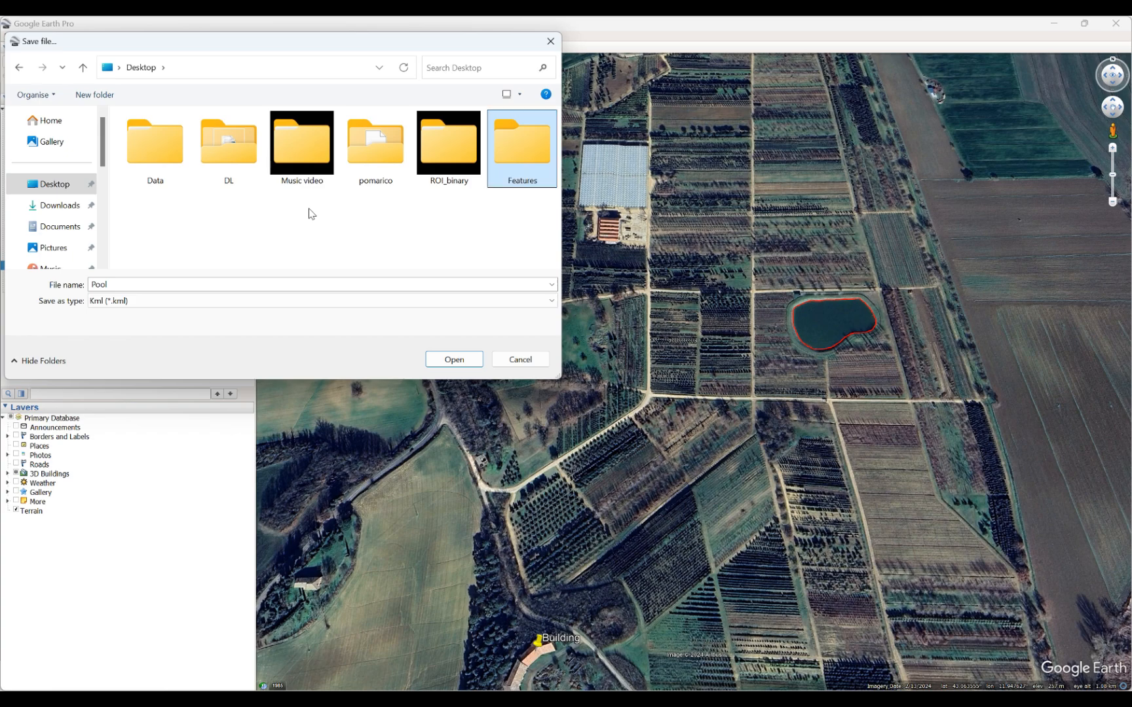
double_click(535, 147)
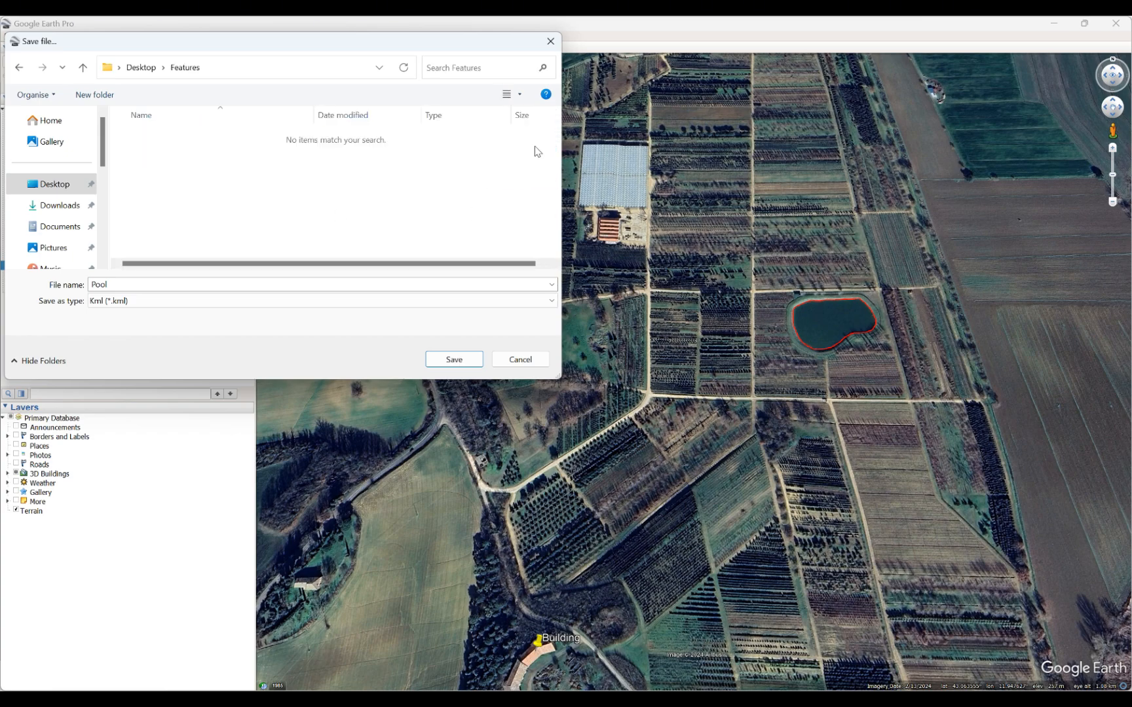
click(459, 360)
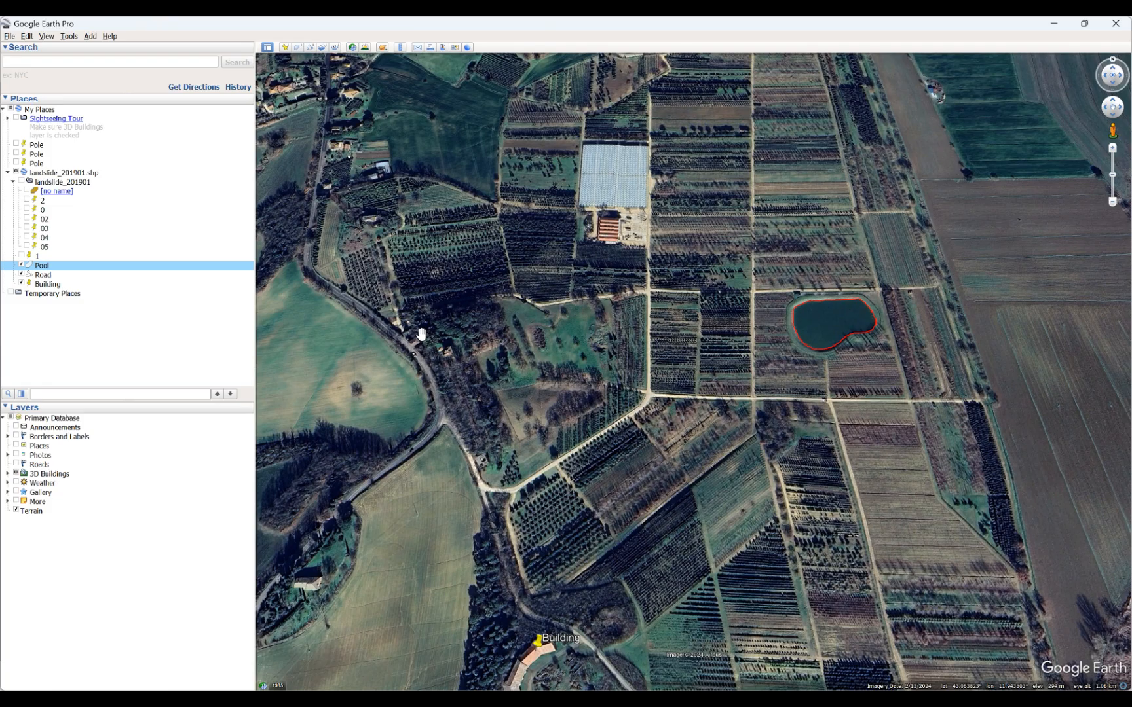
Export the Road path as a Kml file named Road into the Features folder.
right_click(44, 278)
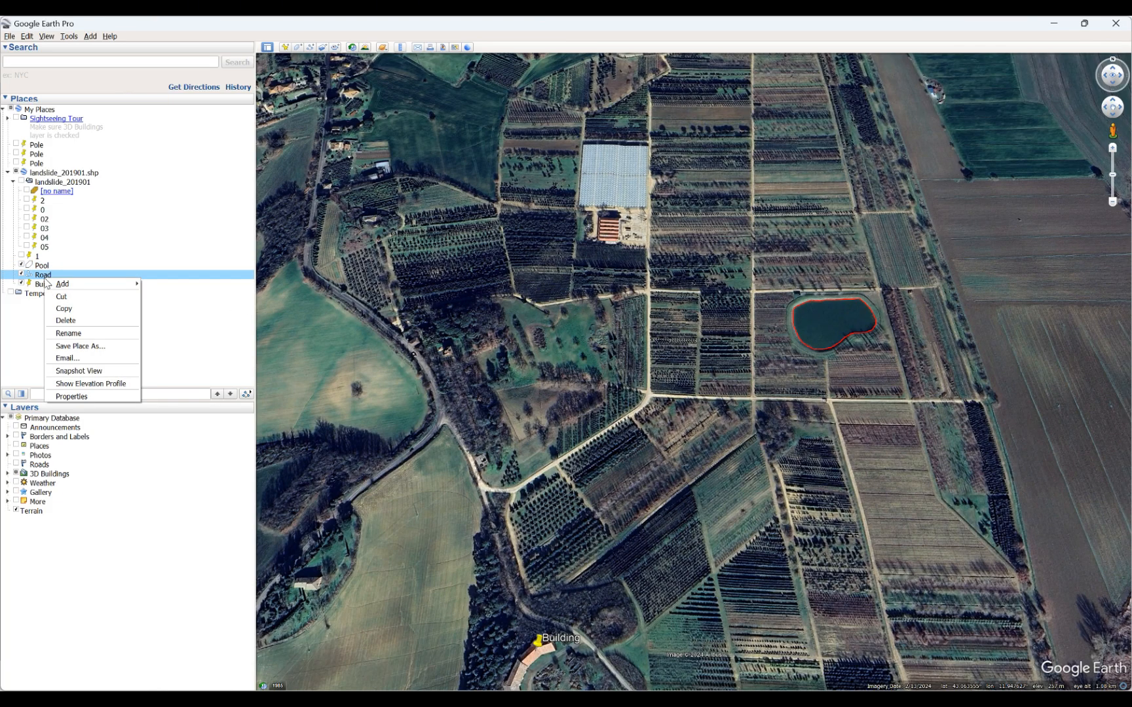
click(121, 346)
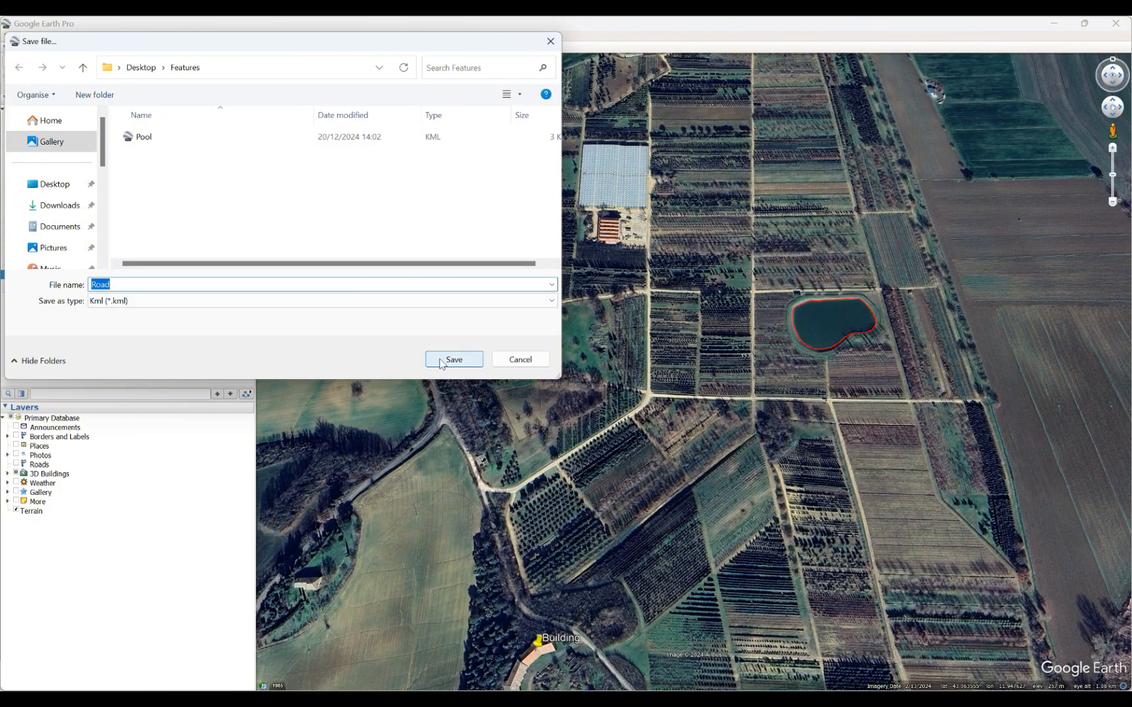
click(442, 361)
Export the Building placemark as a Kml file named Building into the Features folder.
right_click(52, 286)
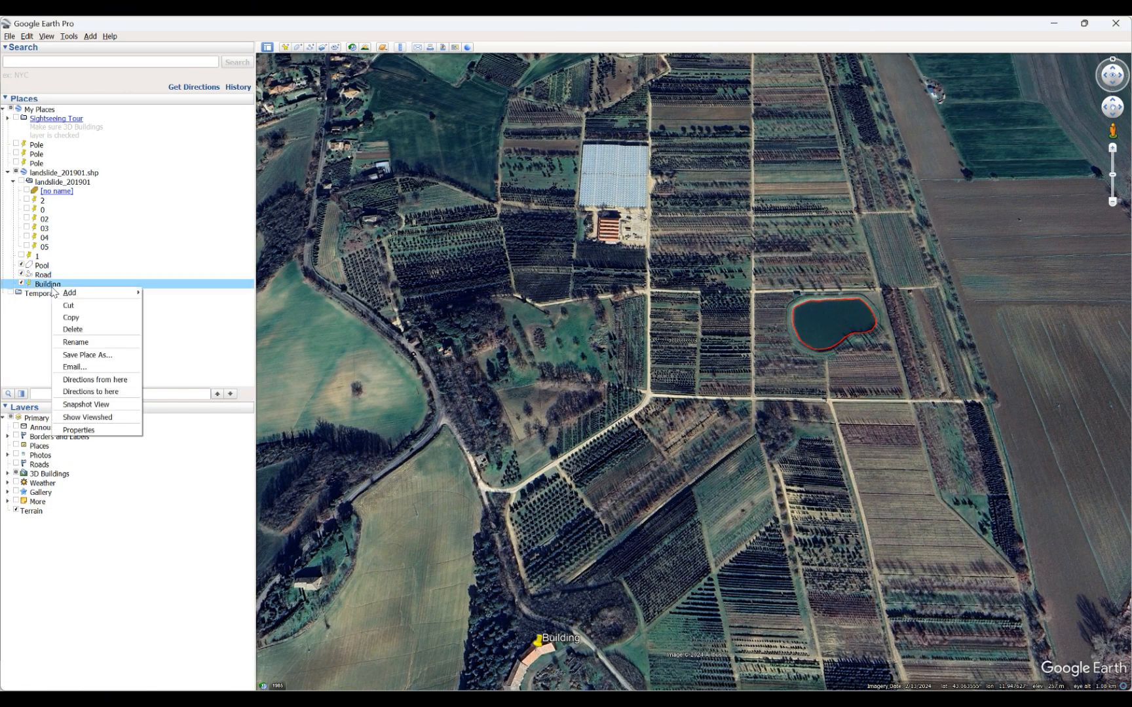
click(112, 355)
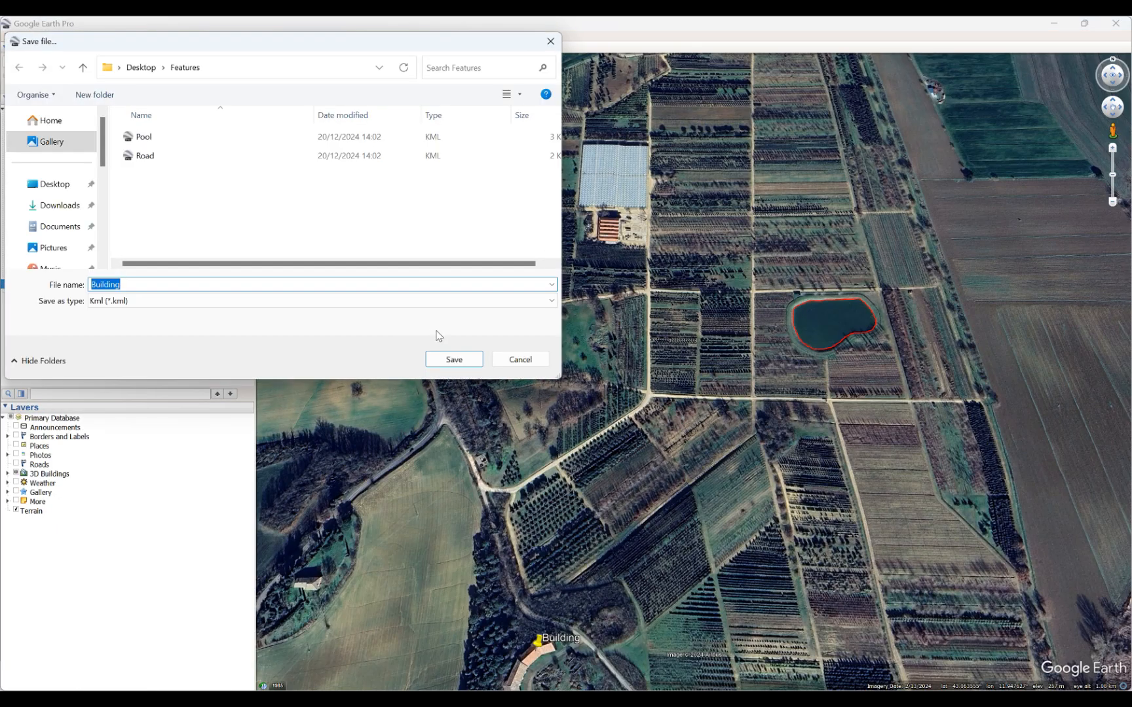
click(456, 359)
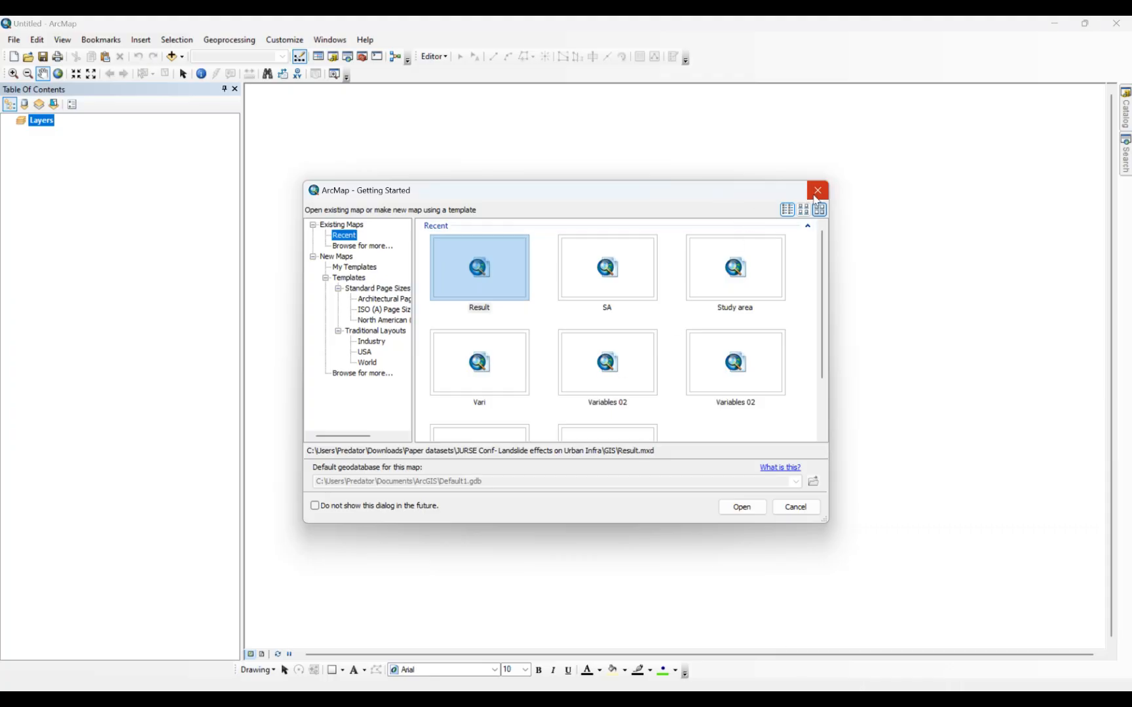
Switch to ArcMap, dismiss the Getting Started window to keep a blank map, and open the KML To Layer conversion tool.
click(816, 191)
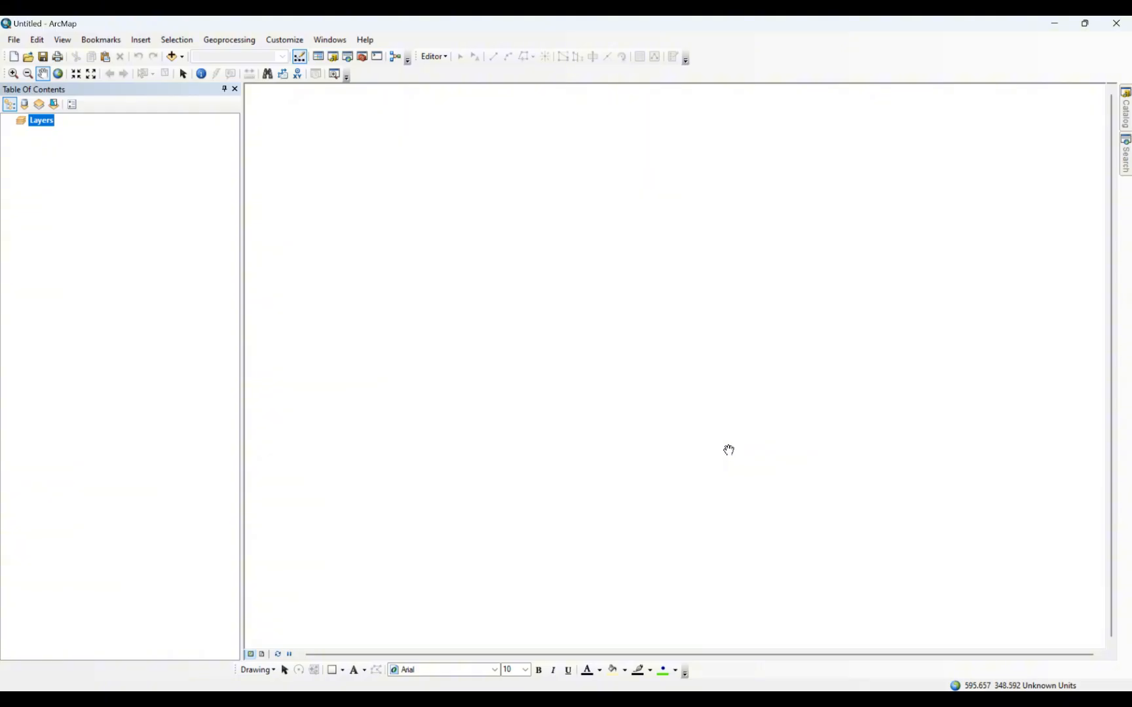
click(1128, 173)
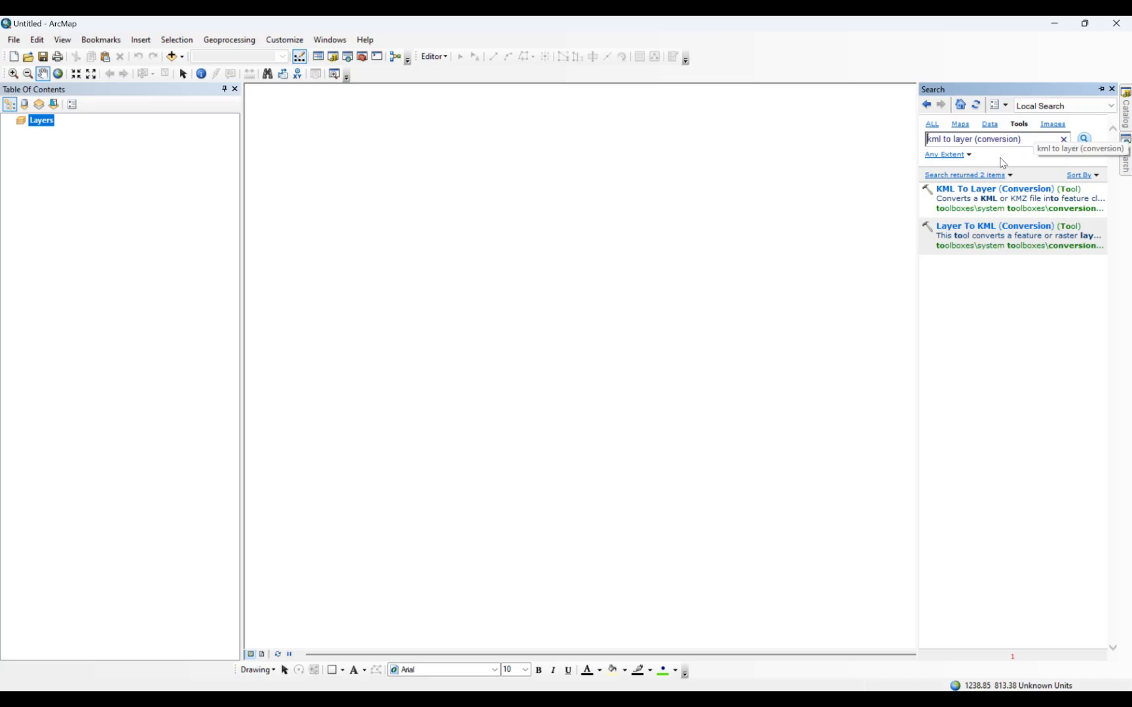
click(971, 193)
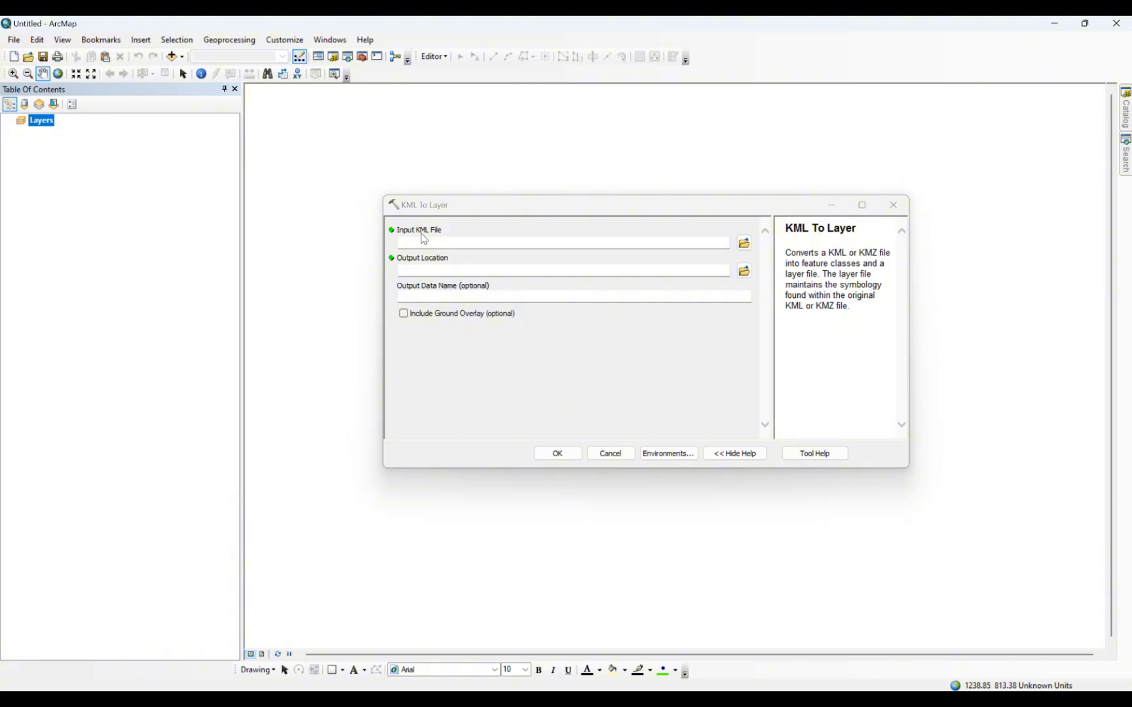
Convert the Pool KML file from the Features folder on the Desktop to a layer.
click(744, 243)
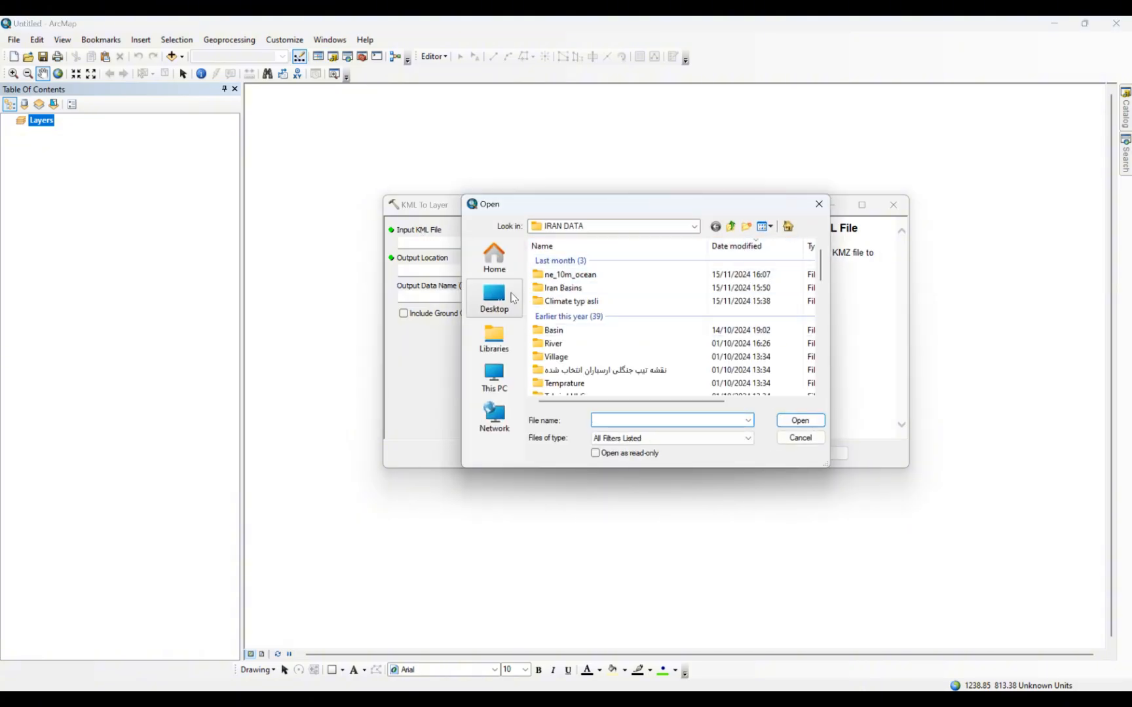
click(520, 298)
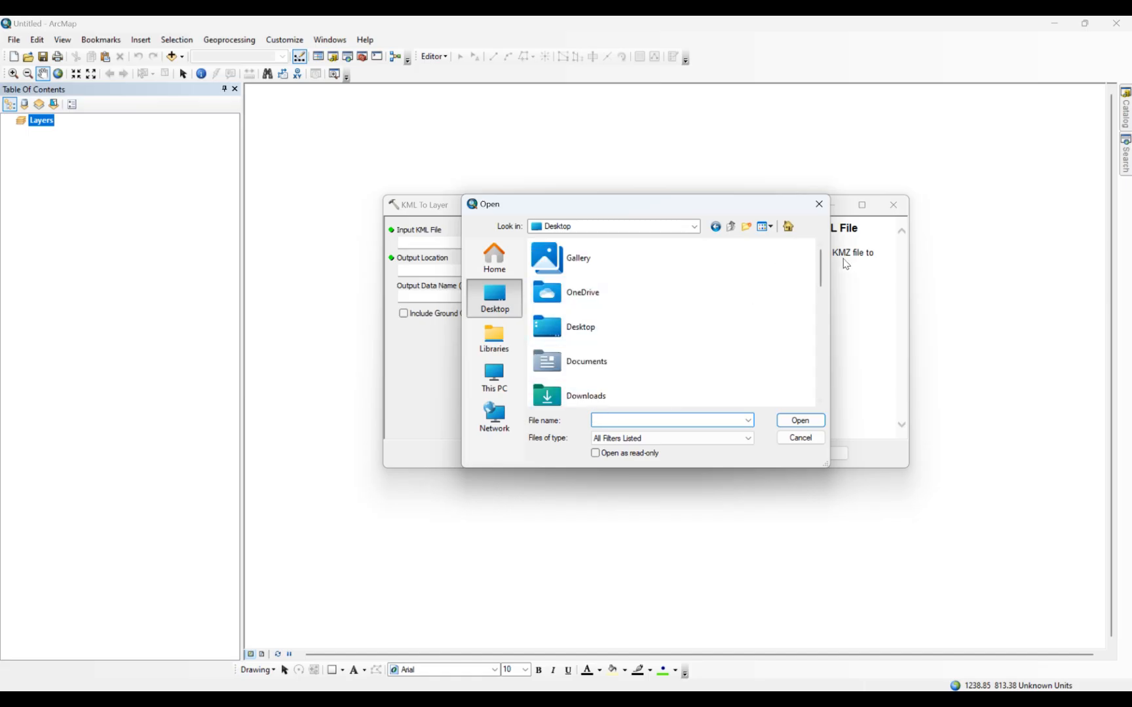
scroll(824, 282, down, 1)
drag(822, 282, 826, 366)
double_click(593, 354)
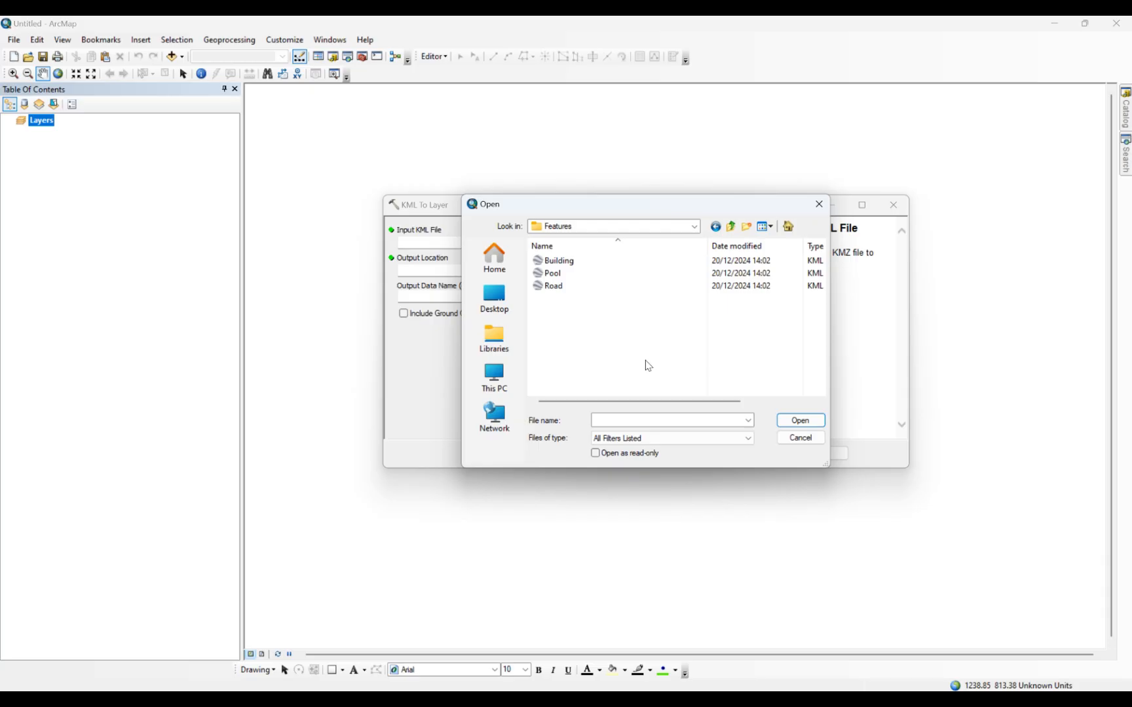
click(561, 277)
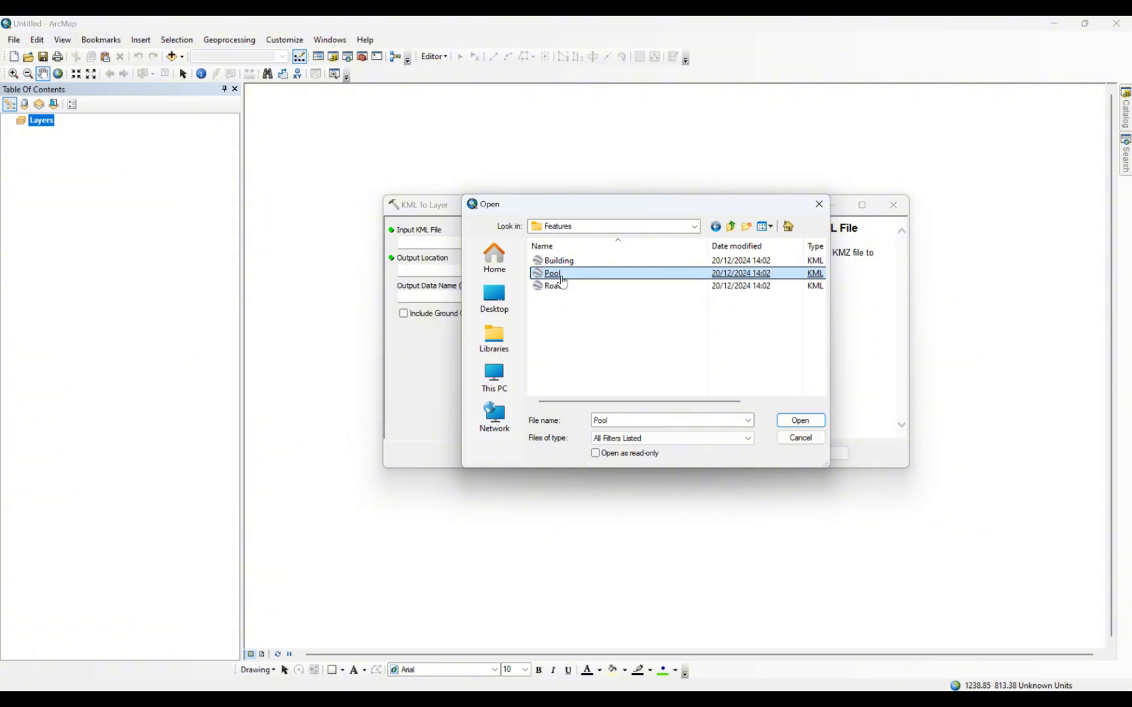
double_click(562, 277)
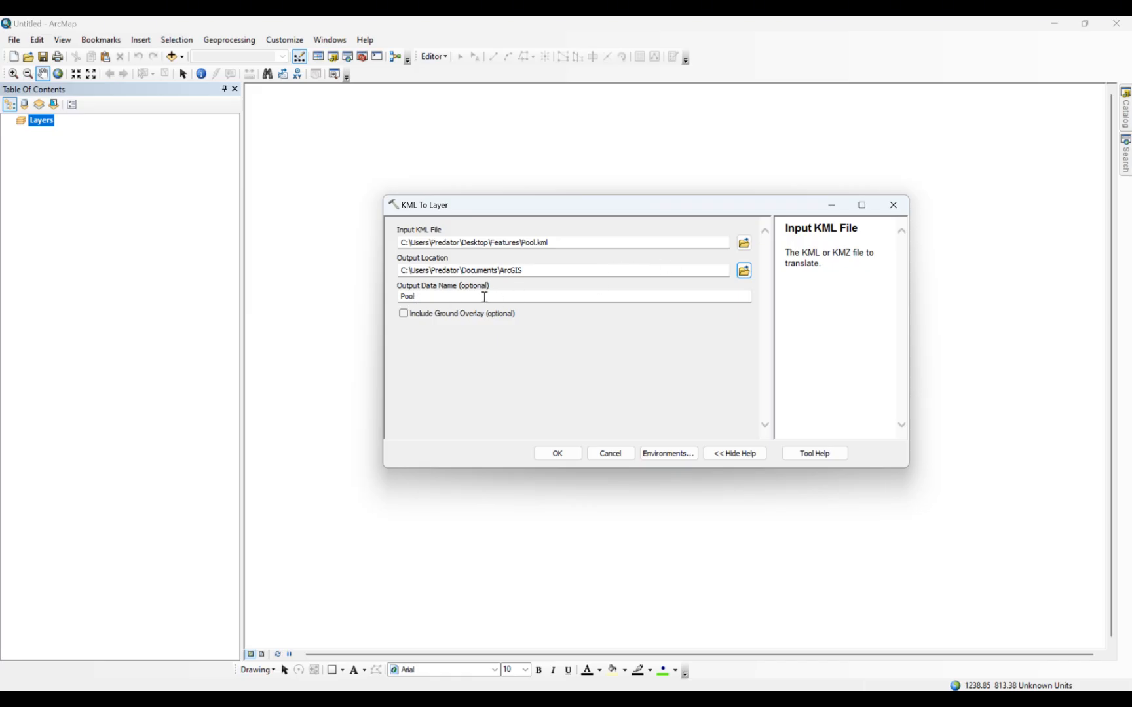
click(557, 453)
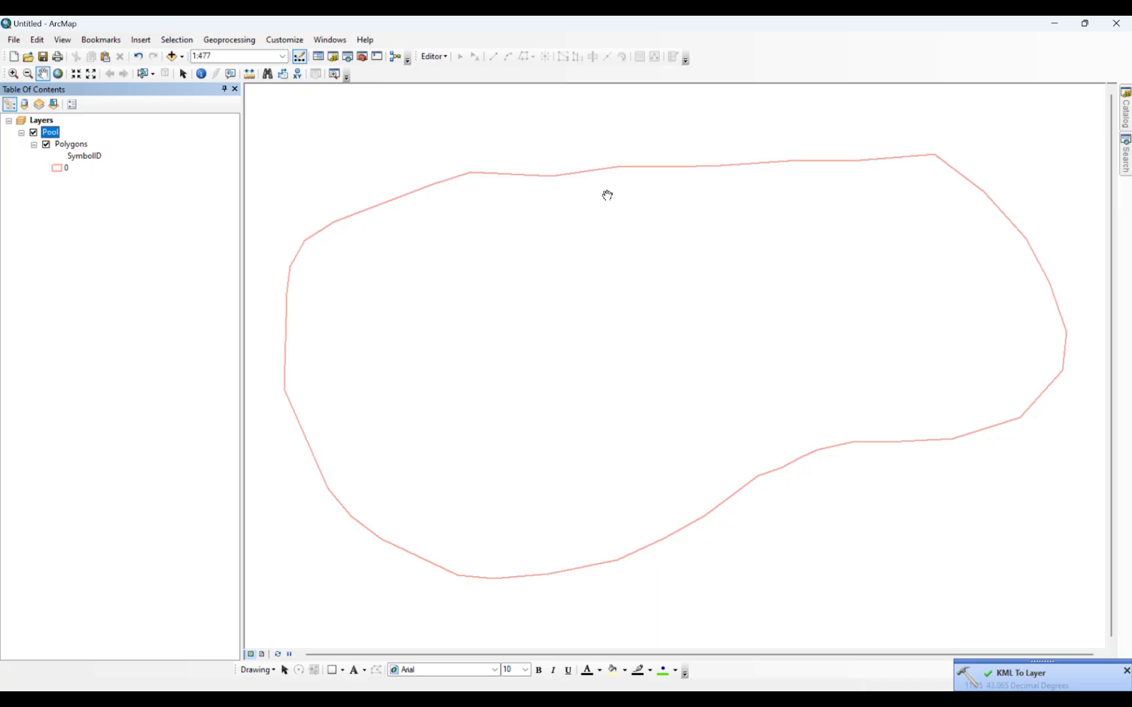
Start a data export of the Pool group's Polygons layer, using the data frame's coordinate system.
click(68, 145)
right_click(68, 145)
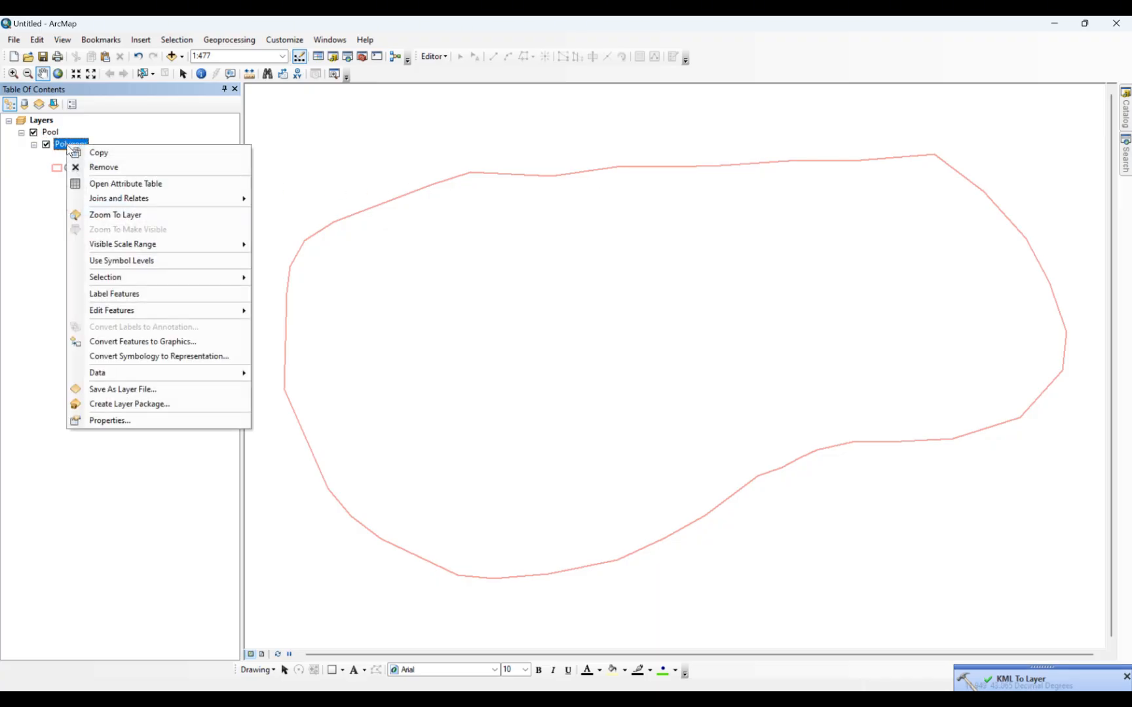
mouse_move(227, 372)
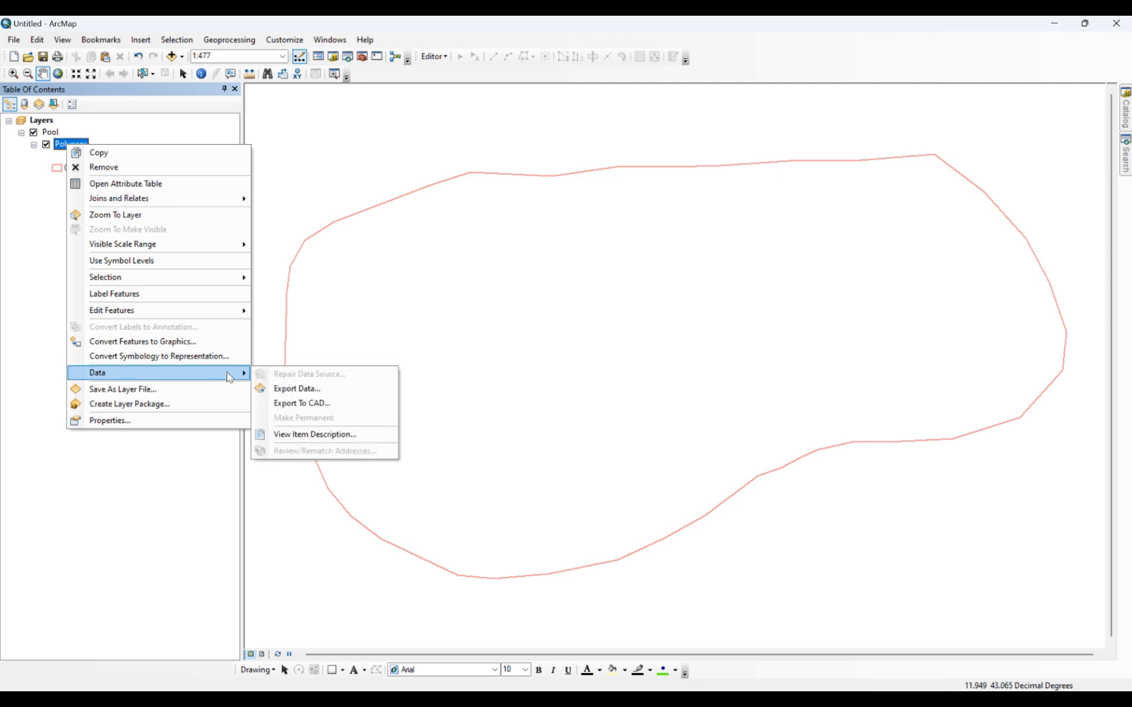
click(307, 390)
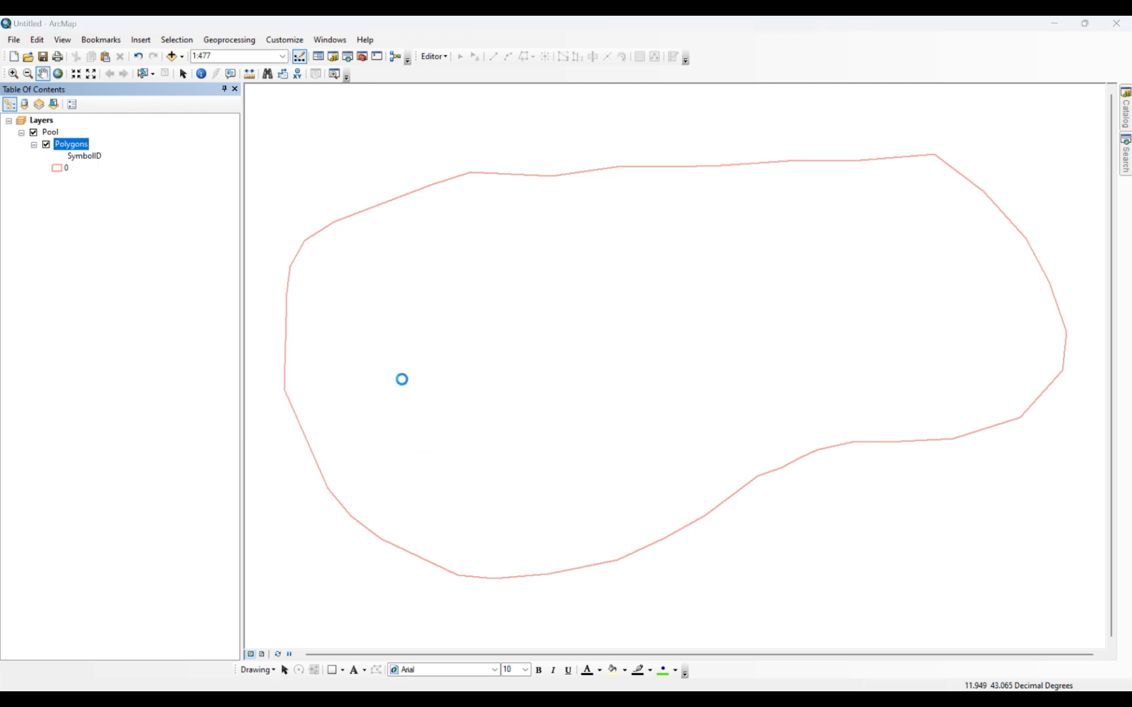
click(487, 330)
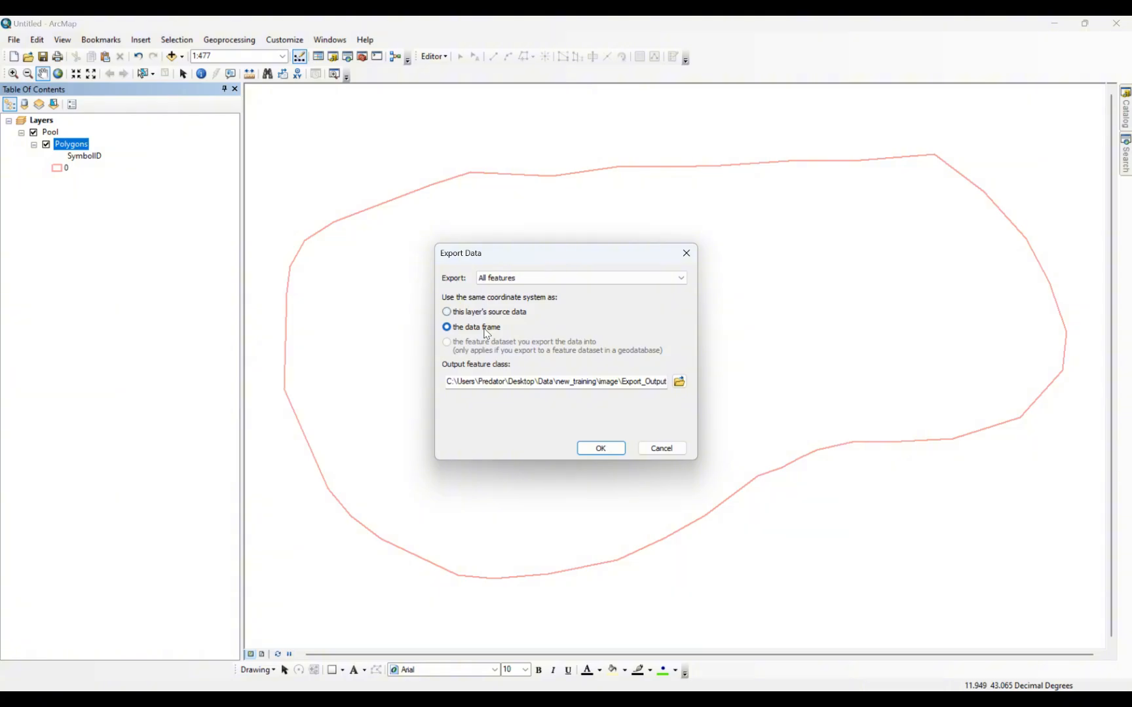
Browse to the Desktop's Features folder for the export output and create a subfolder named Shp in it.
click(679, 382)
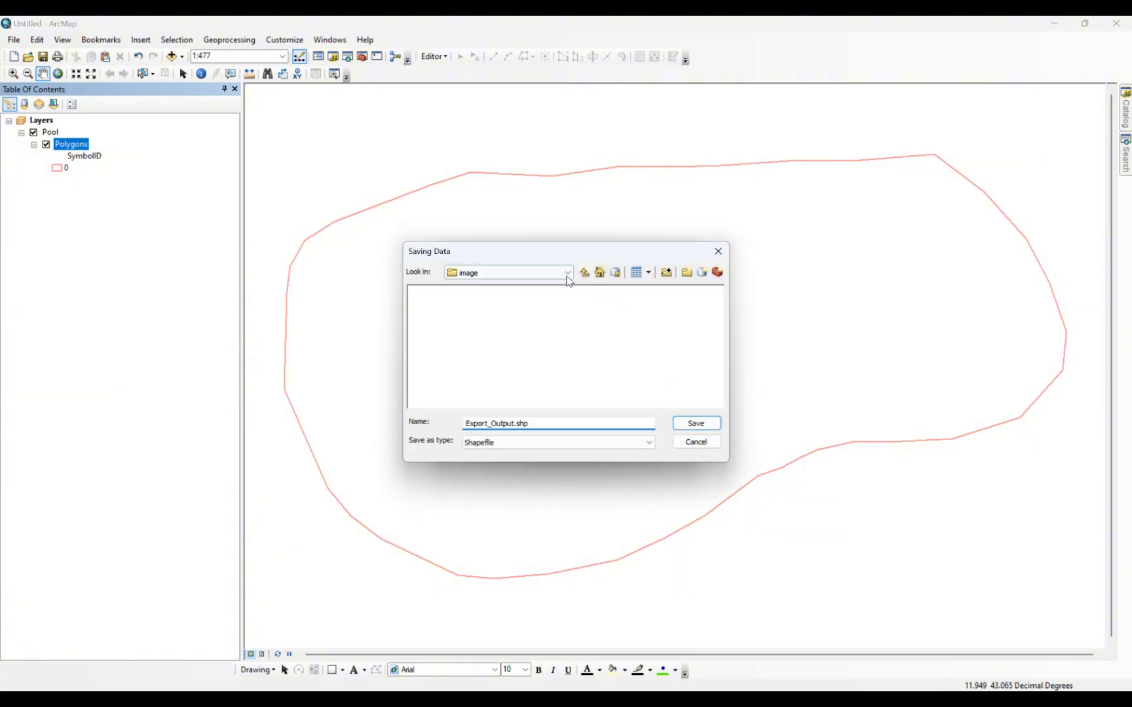
click(565, 274)
scroll(524, 344, up, 3)
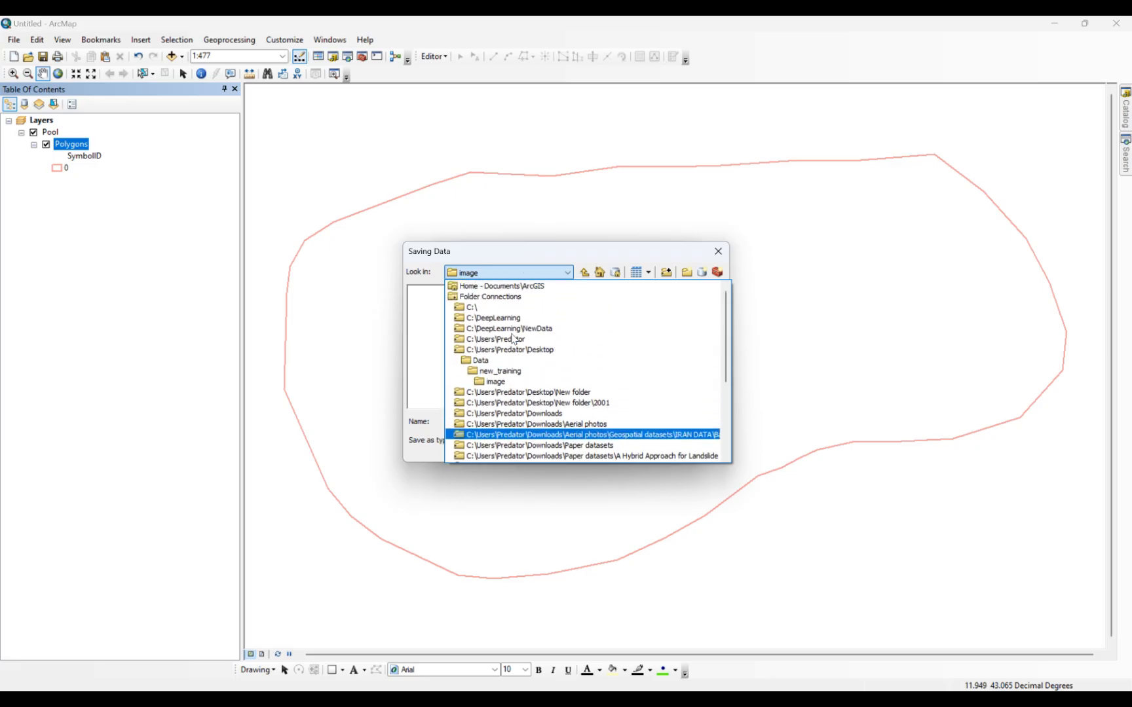
click(527, 350)
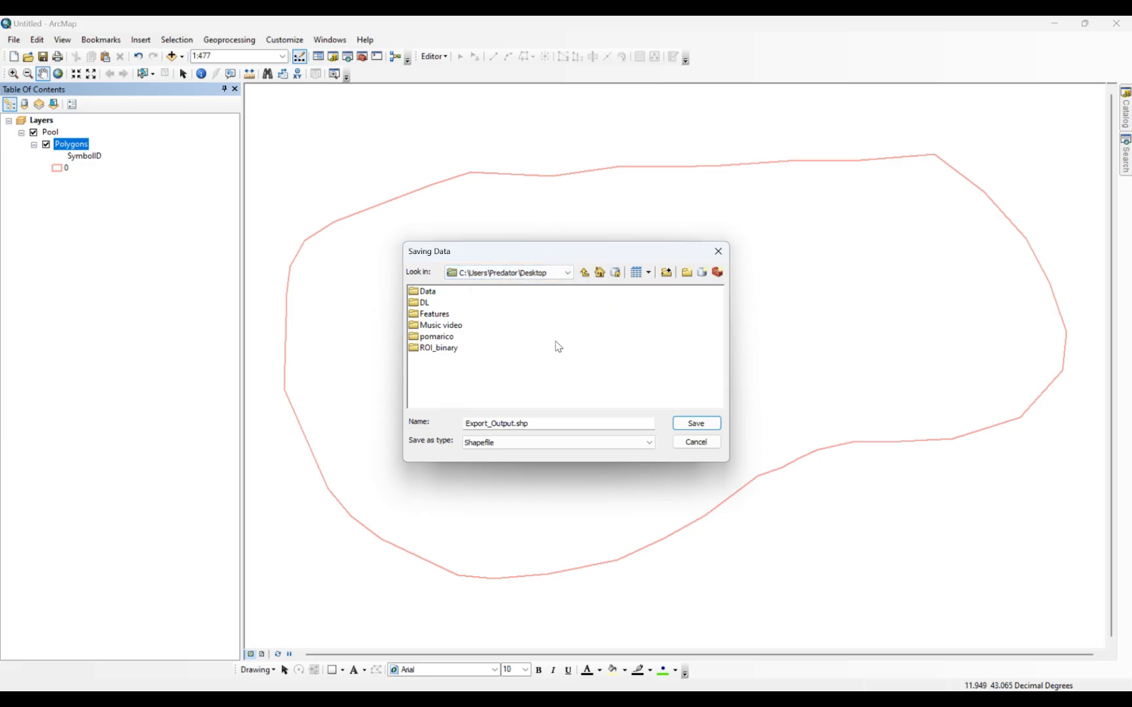
double_click(437, 314)
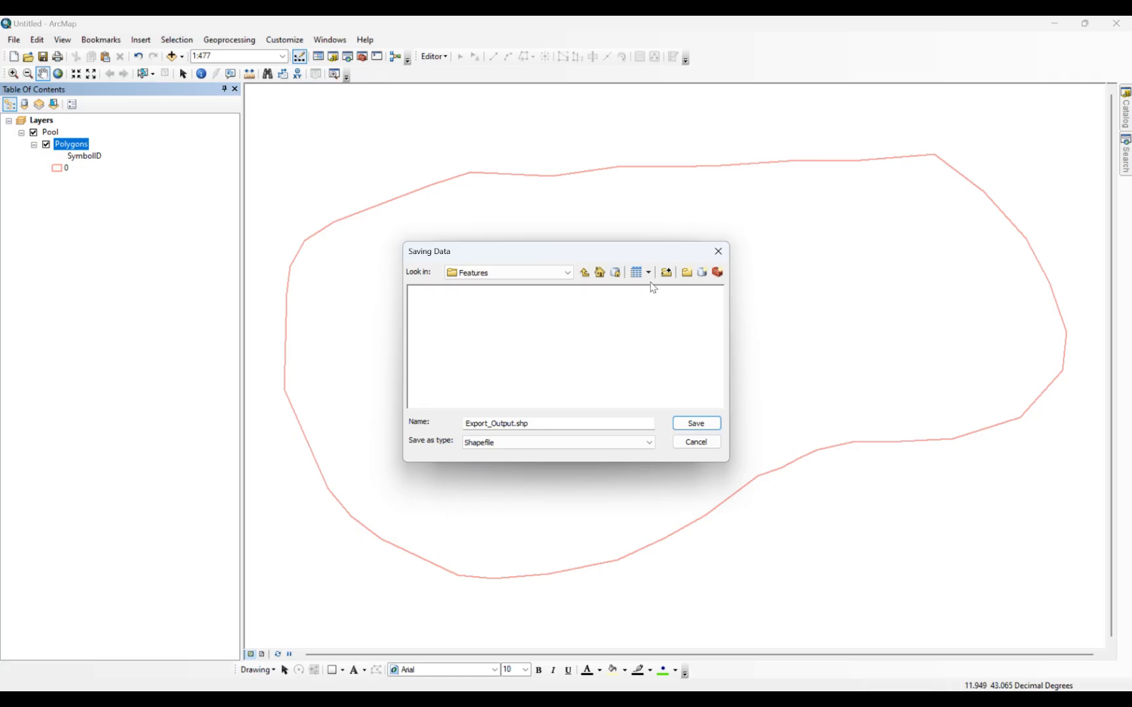
click(686, 274)
text(Shp)
key(Return)
key(Return)
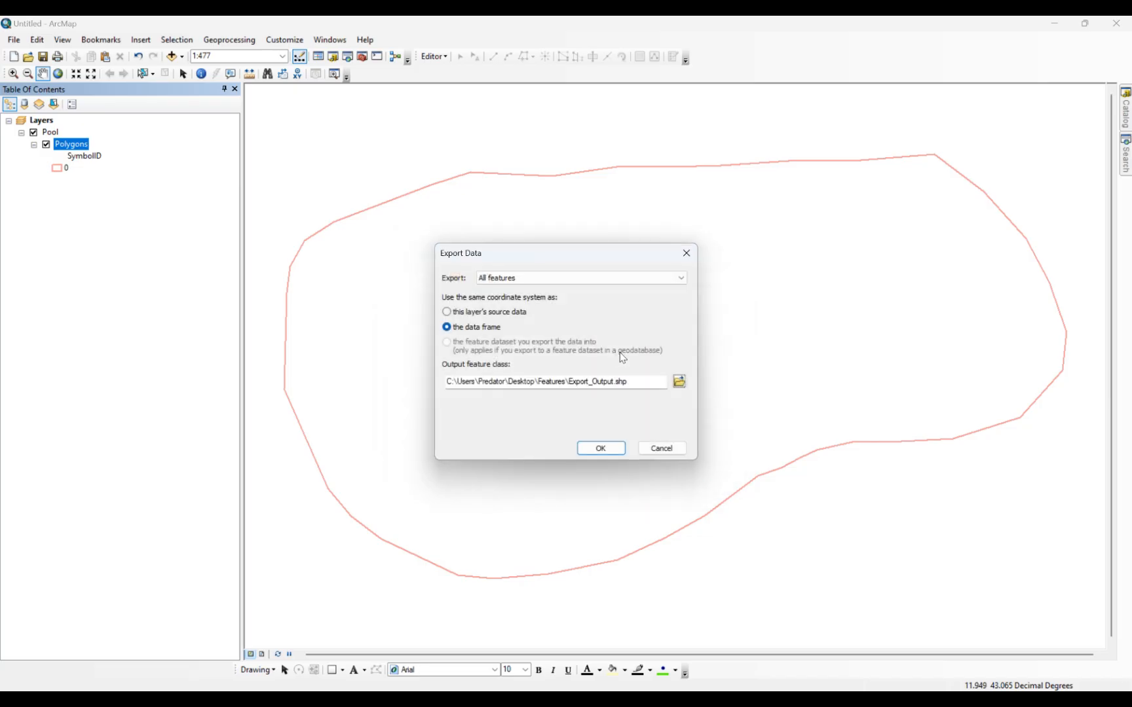
Export the polygons as a shapefile named Pool into the Shp folder and add it to the map as a layer.
click(676, 387)
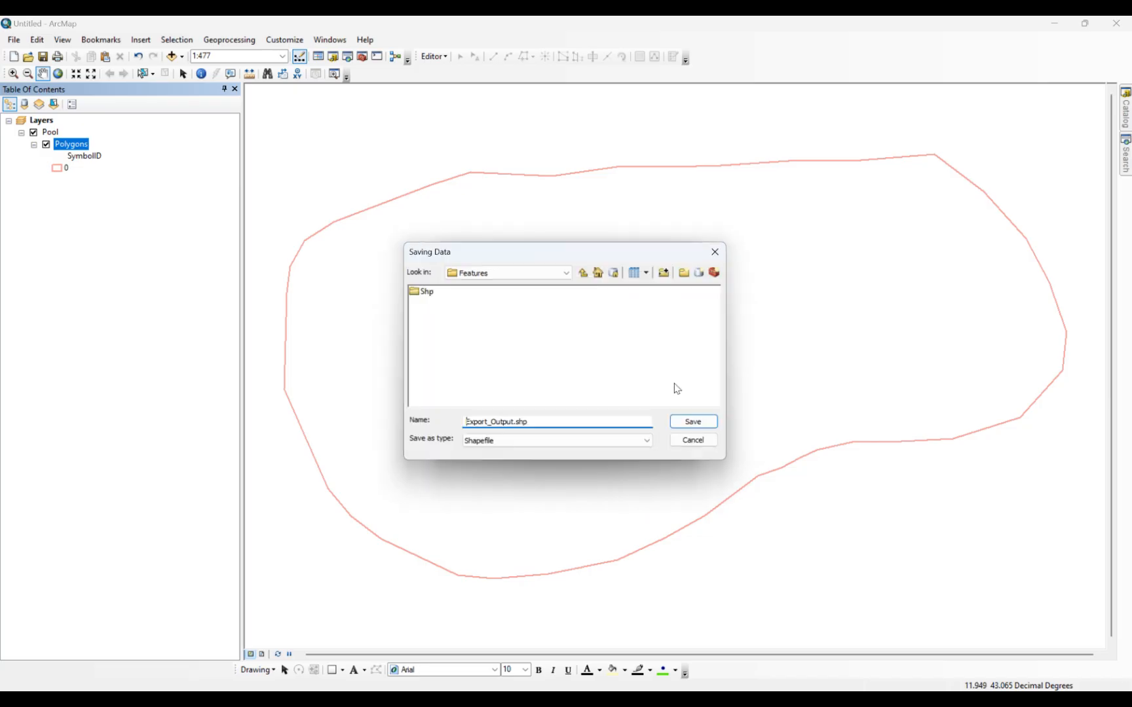
double_click(426, 294)
double_click(533, 423)
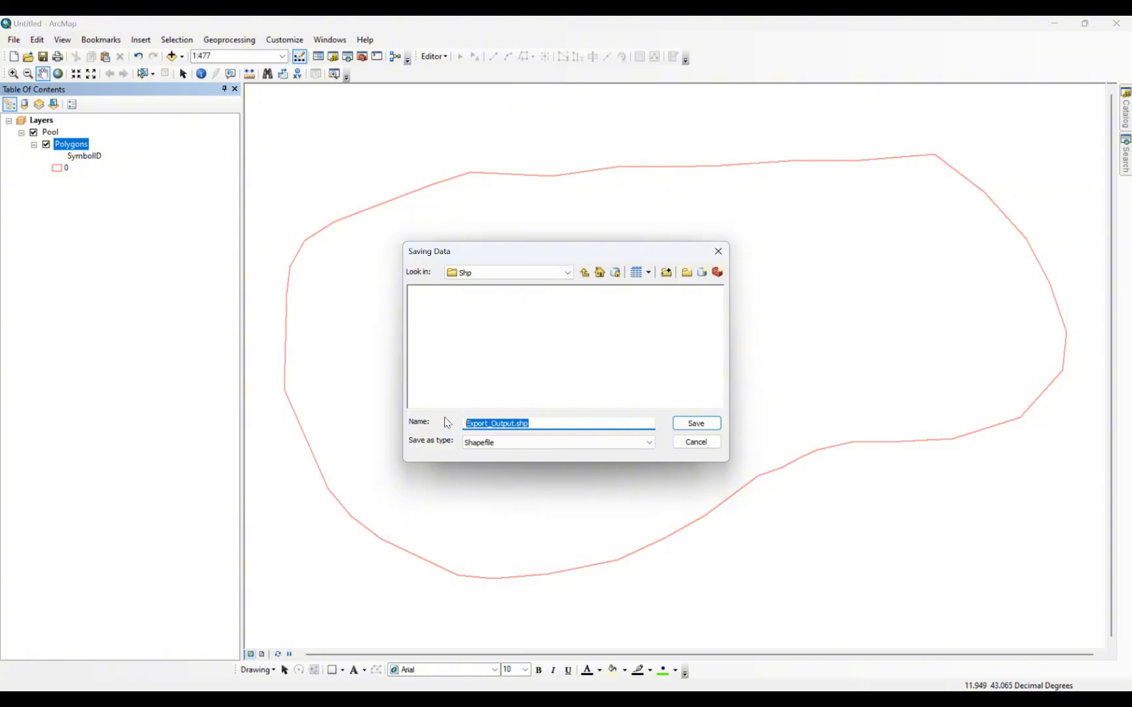
text(Pool)
click(523, 444)
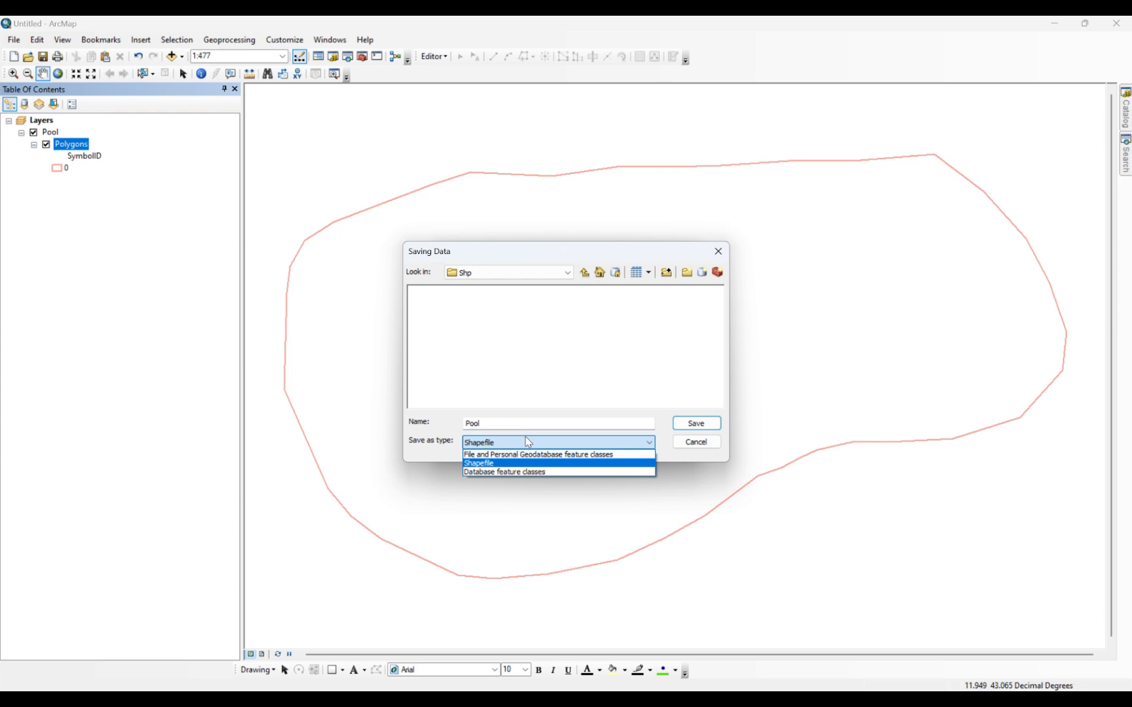
click(528, 443)
click(687, 422)
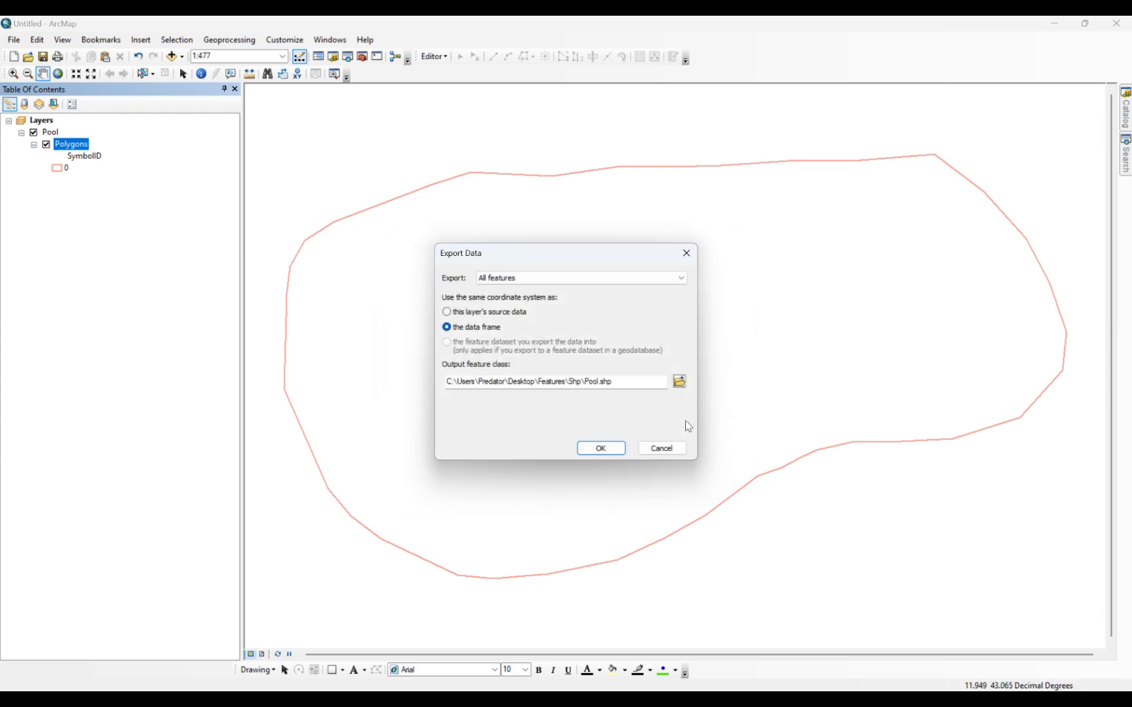
click(598, 448)
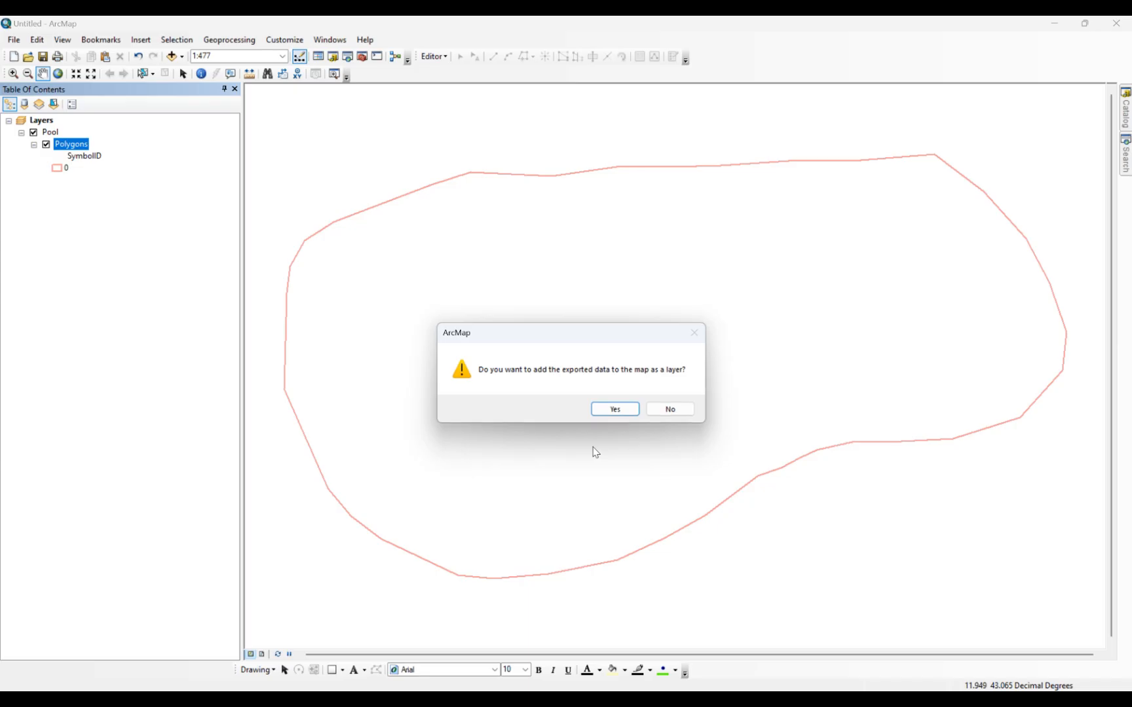
click(615, 409)
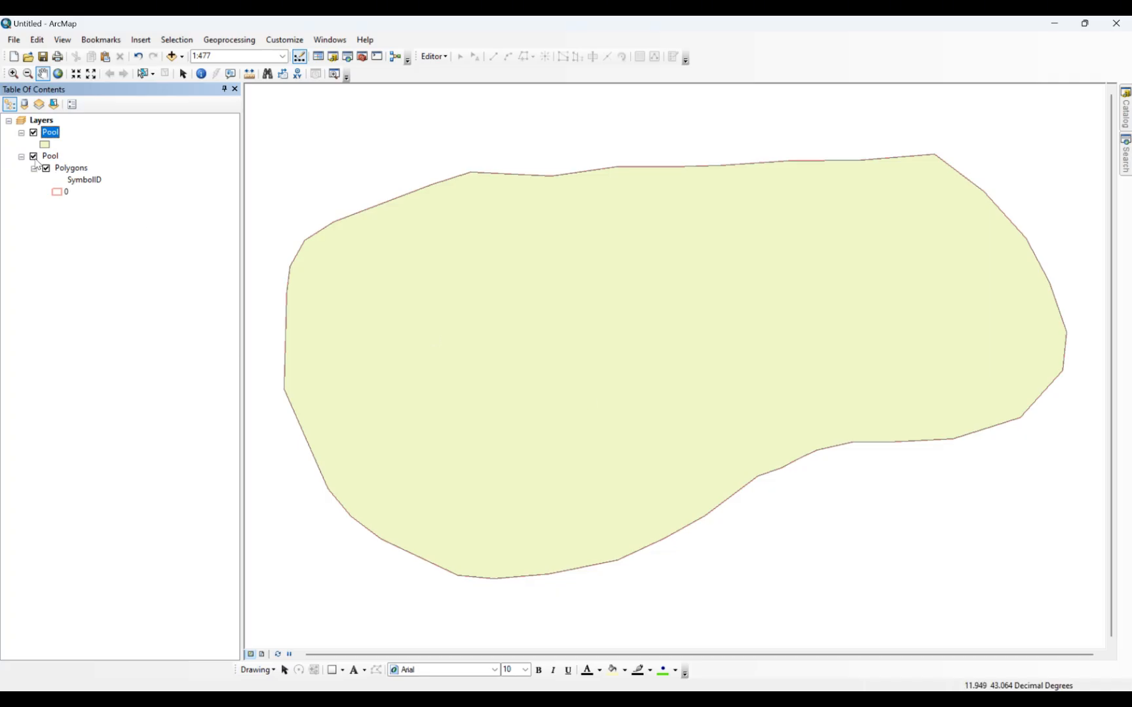
Remove the KML-converted Pool group layer from the map, keeping only the exported Pool shapefile.
right_click(50, 157)
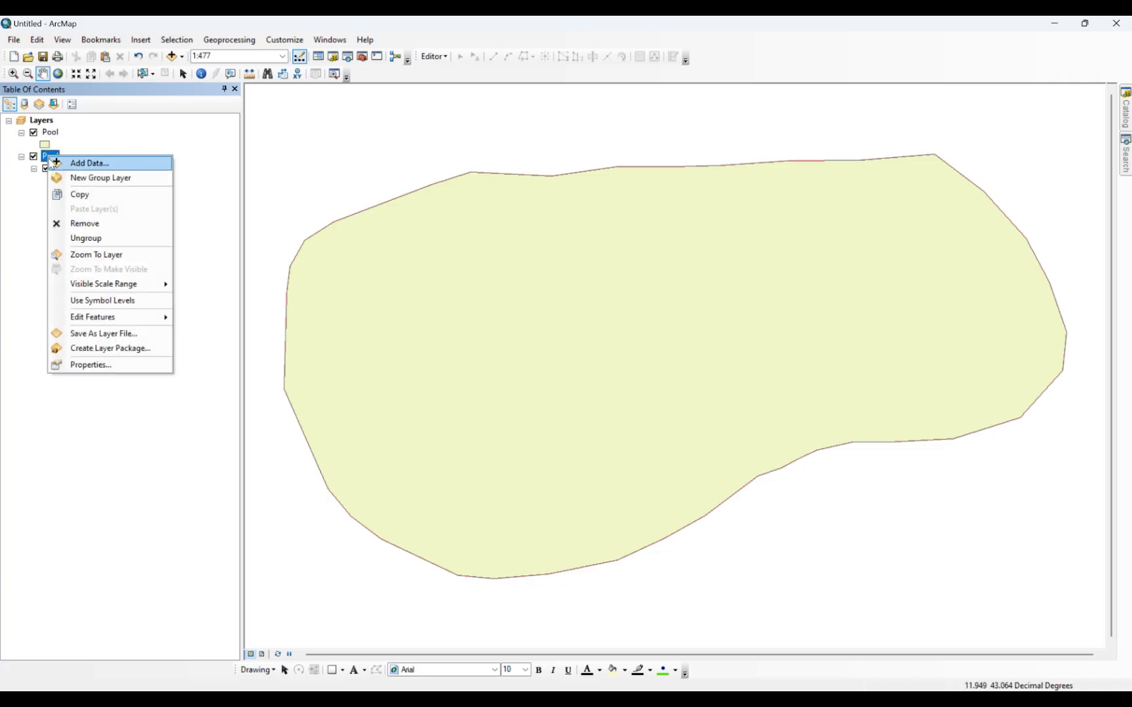
click(84, 224)
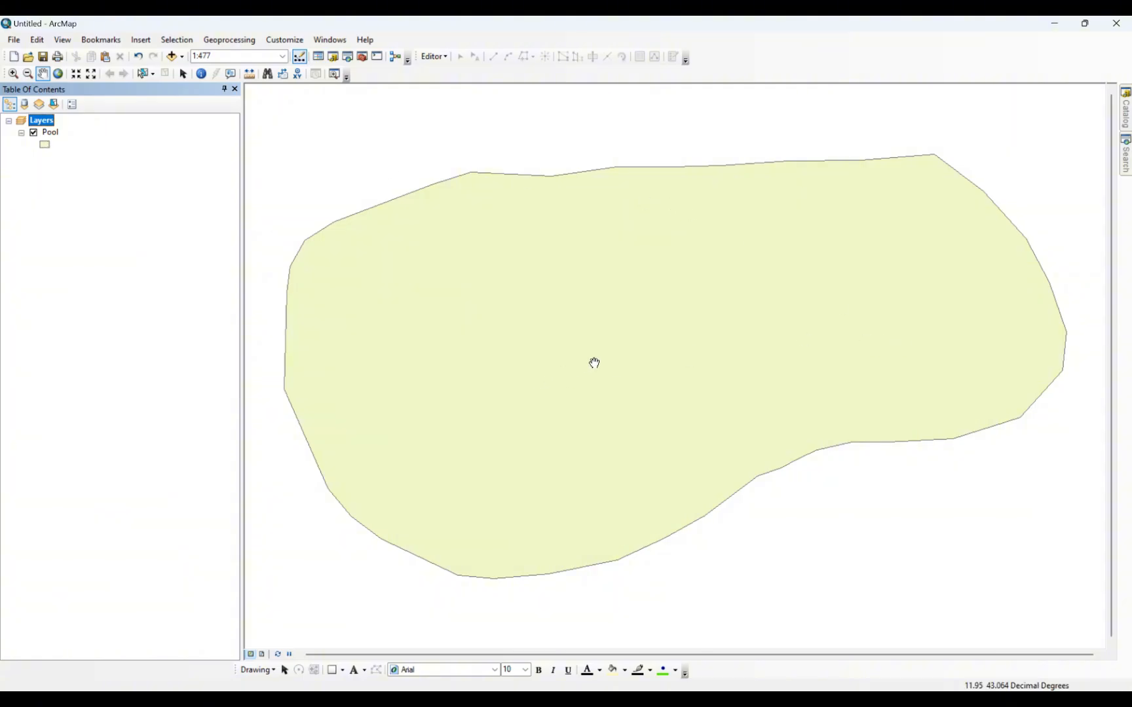
scroll(594, 362, up, 3)
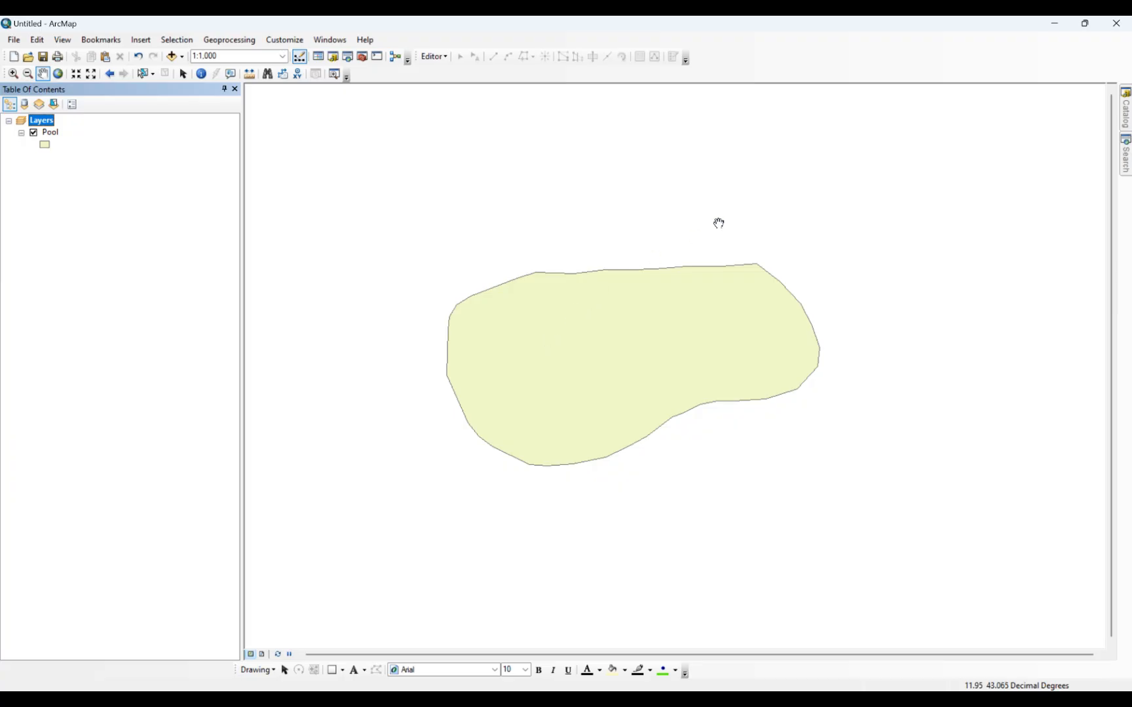
Convert the Road KML file from the Features folder to a layer with the KML To Layer tool.
click(1125, 156)
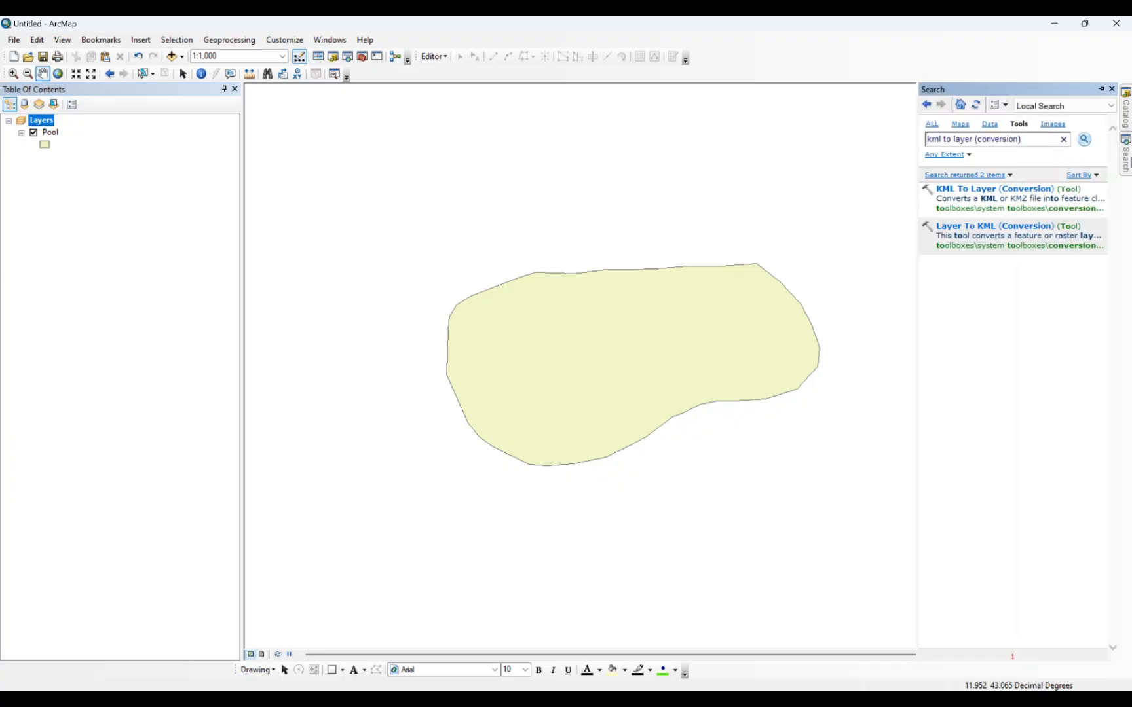
click(959, 190)
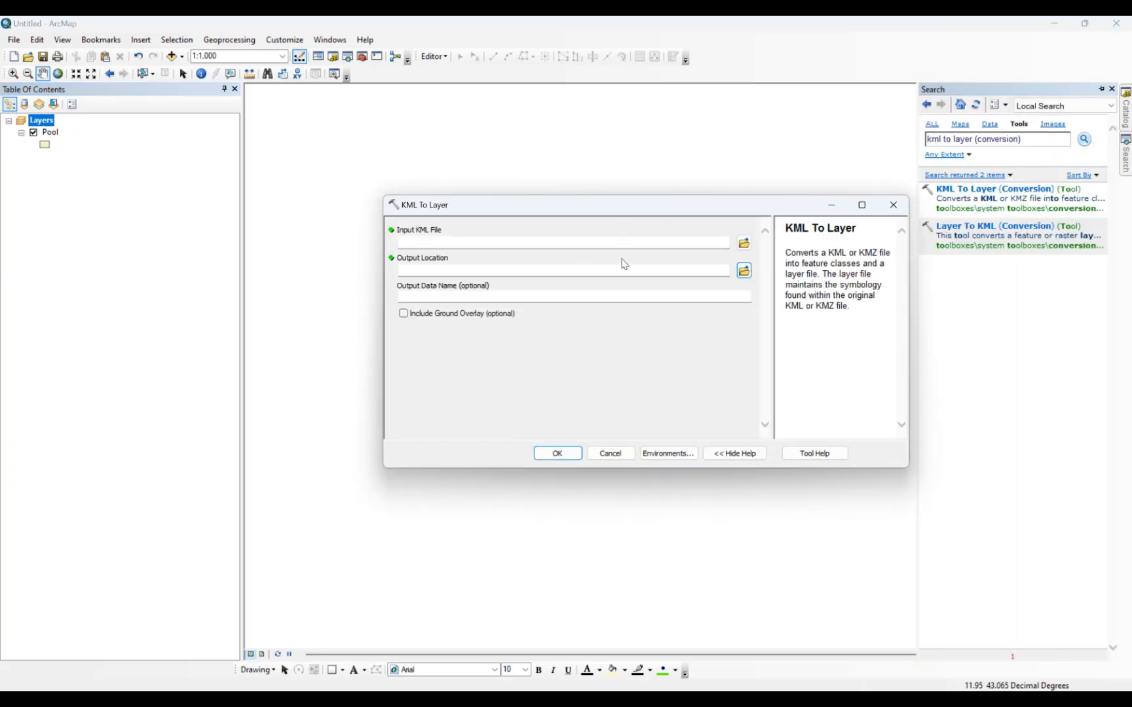
click(743, 243)
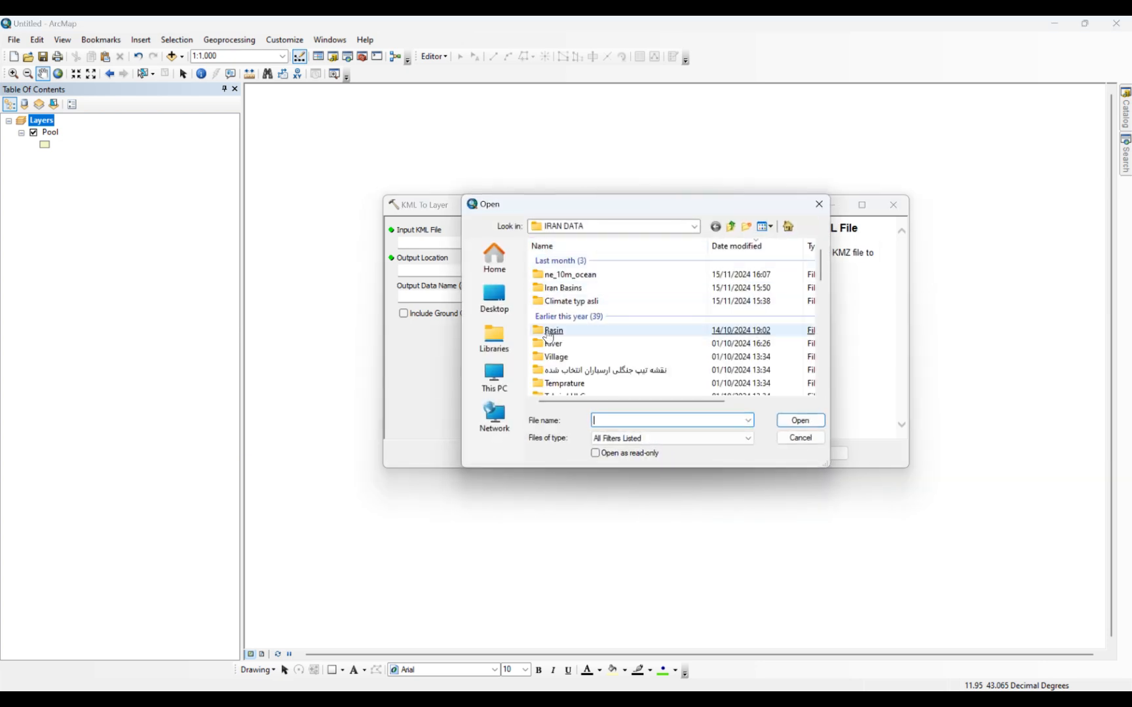
click(494, 298)
scroll(676, 367, down, 2)
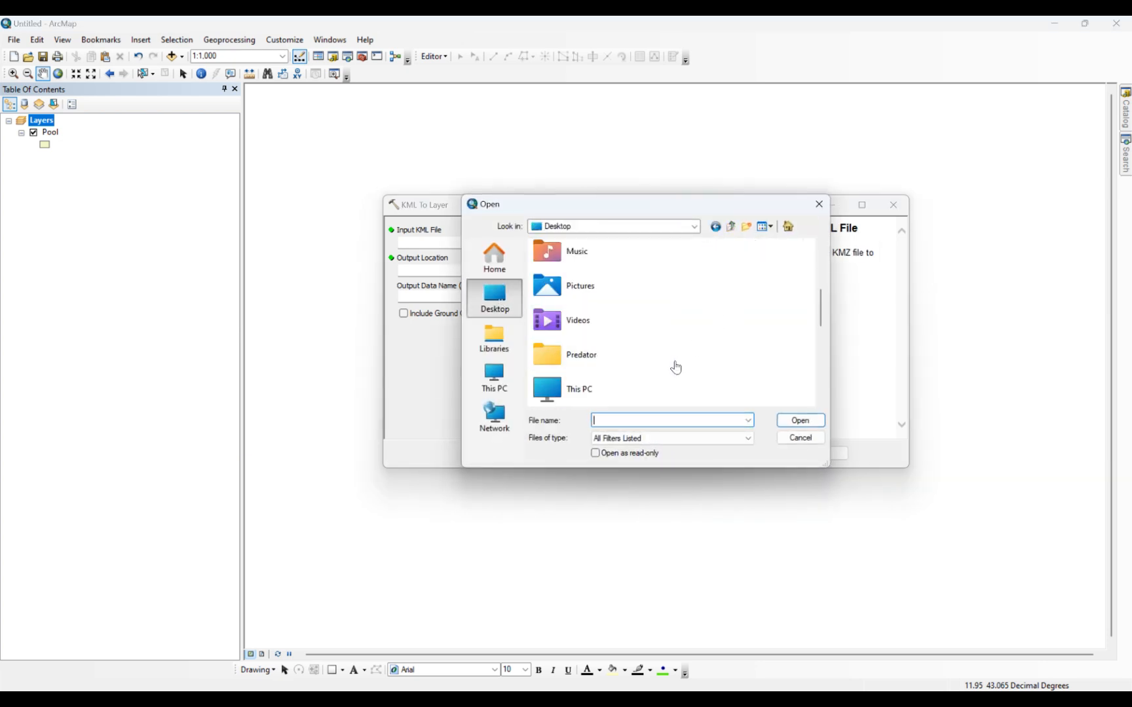
scroll(676, 367, up, 2)
click(602, 328)
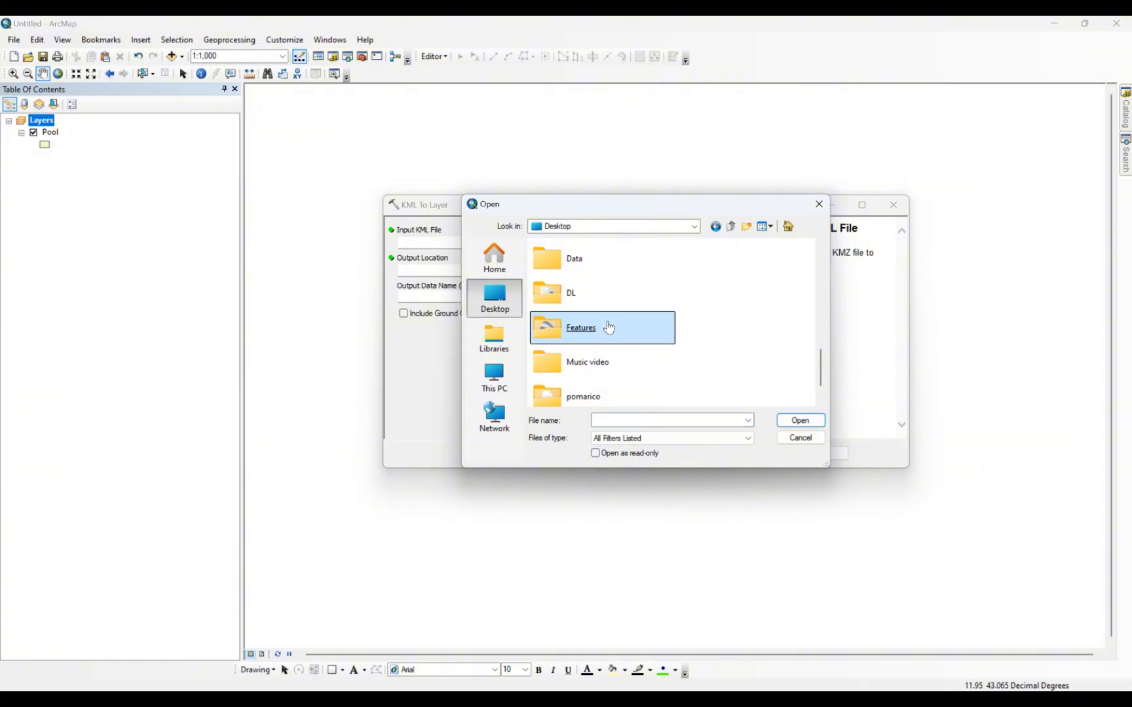
double_click(609, 327)
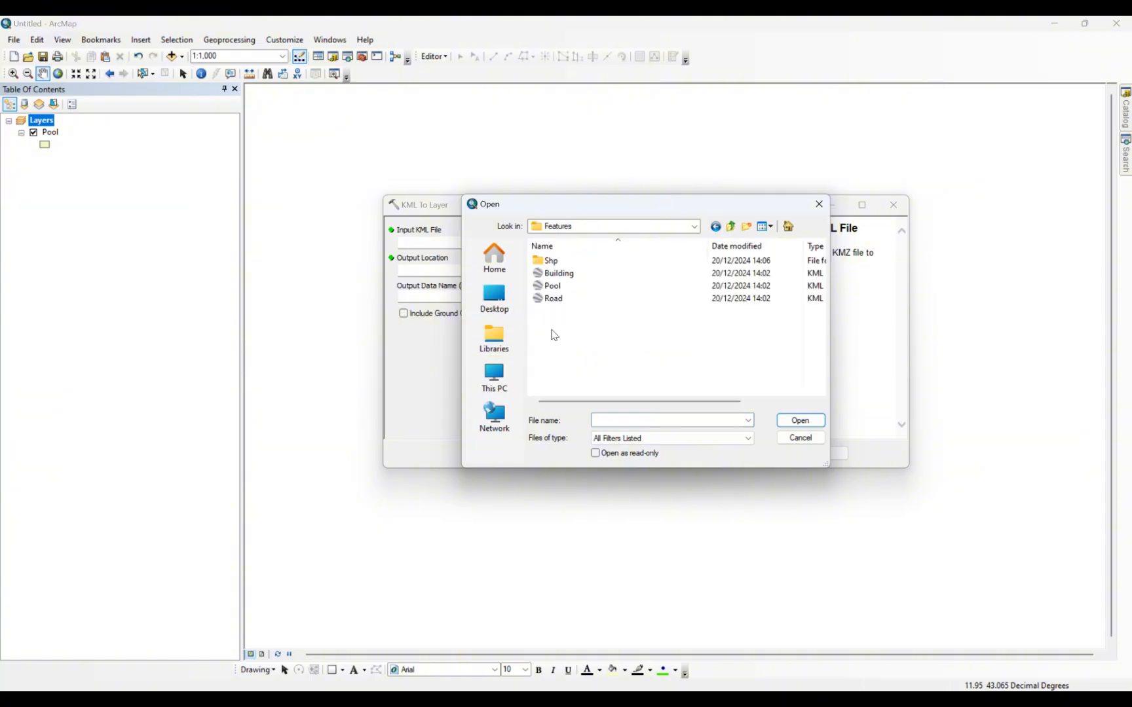
double_click(554, 298)
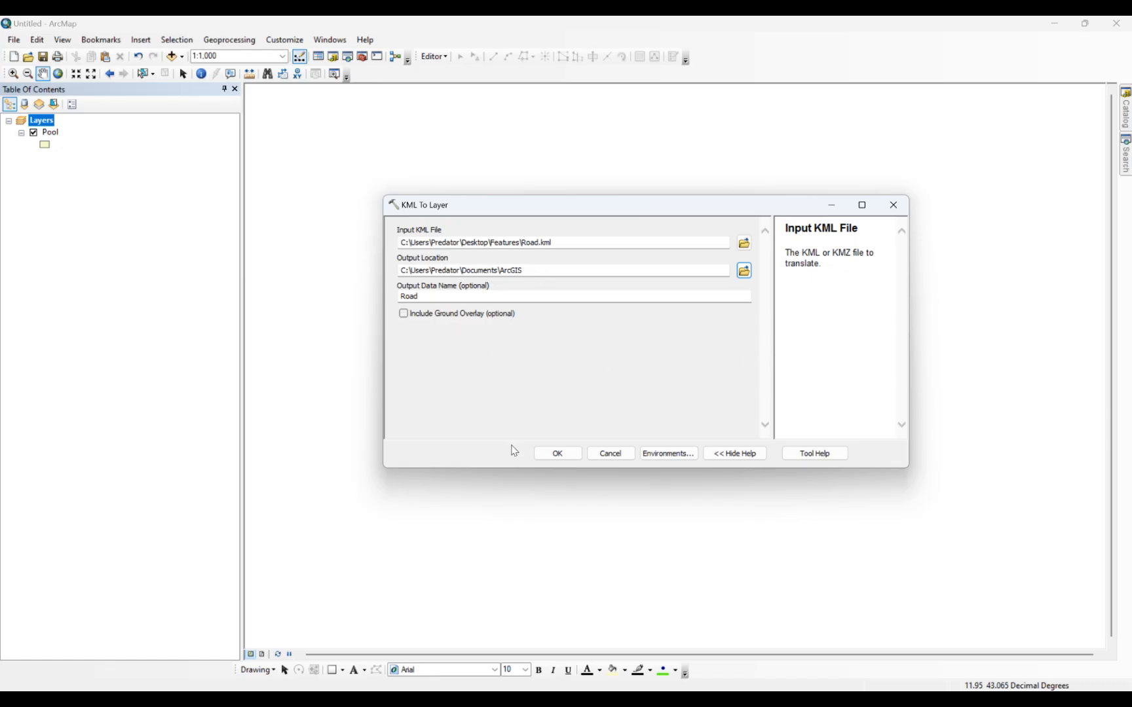
click(556, 453)
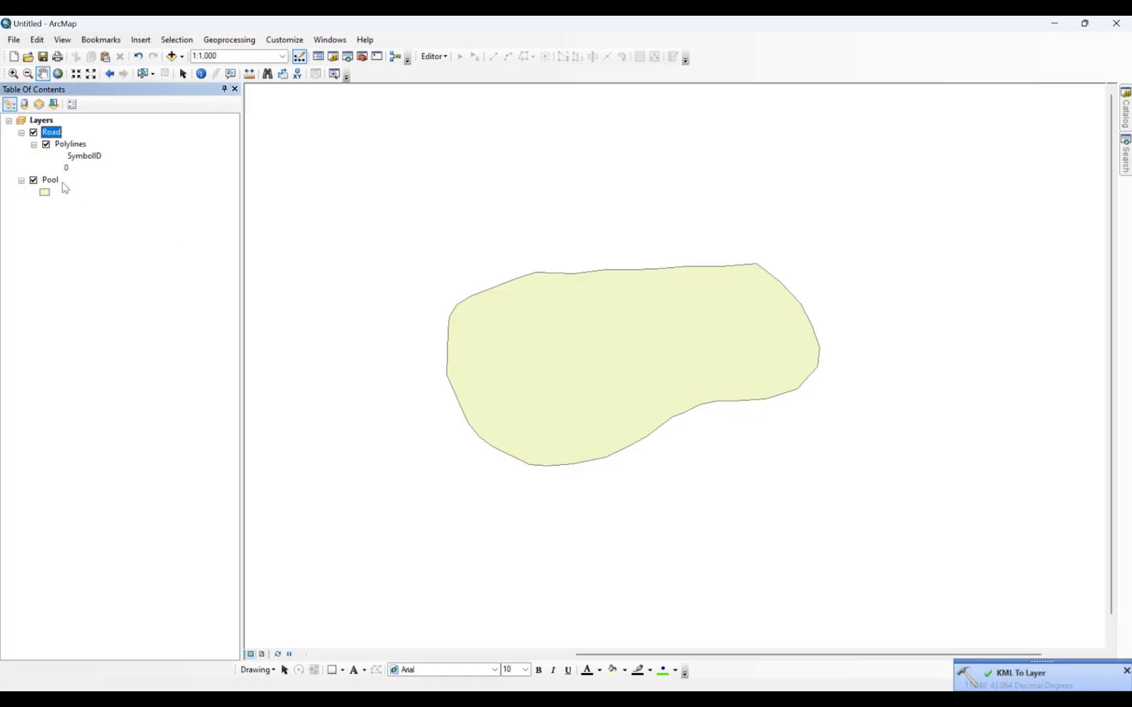
Export the Road polylines with the data frame's coordinate system as a shapefile named Road in the Shp folder and add it to the map.
right_click(72, 149)
mouse_move(205, 379)
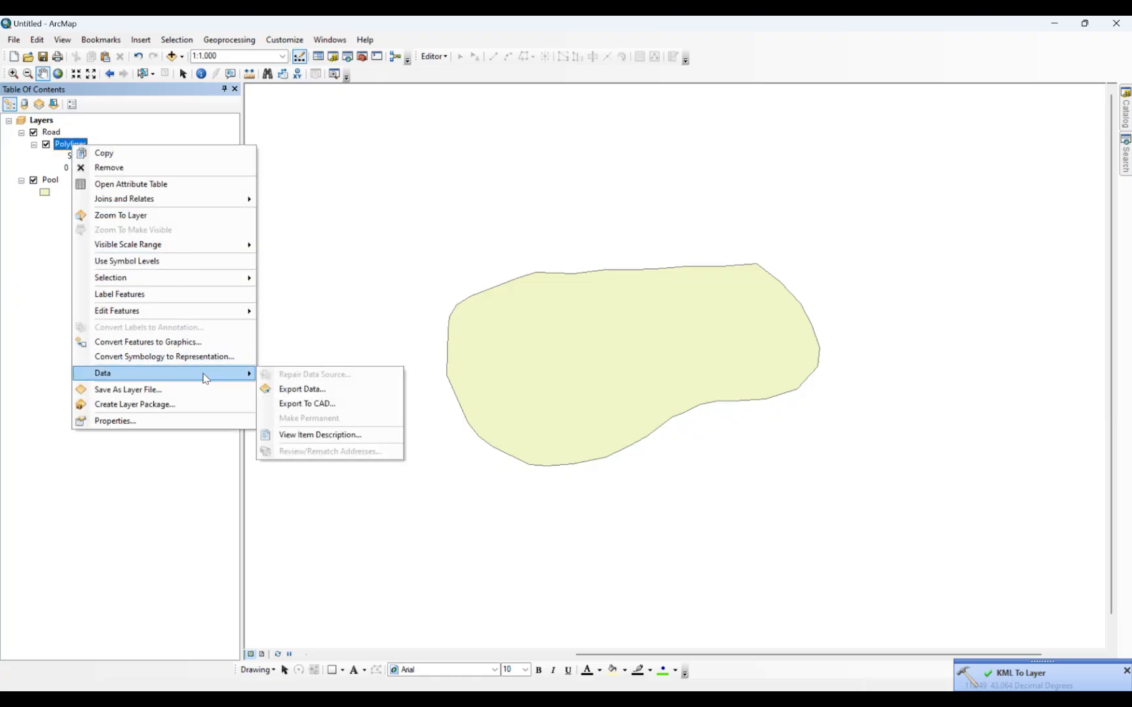
click(302, 388)
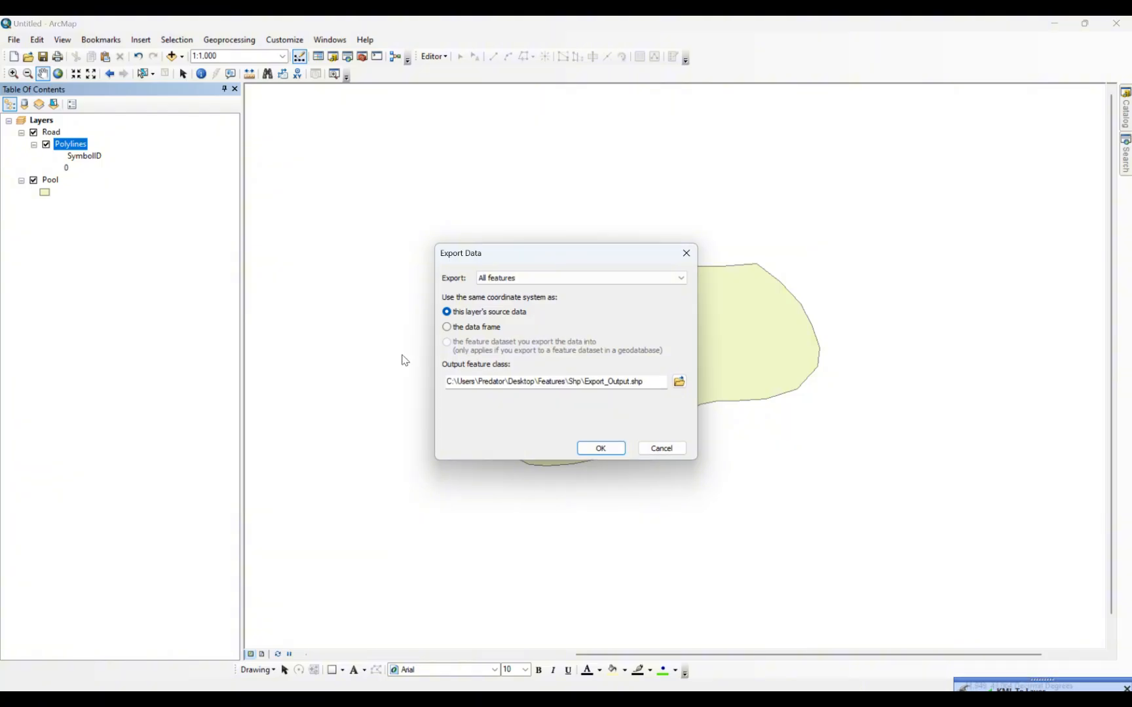
click(485, 331)
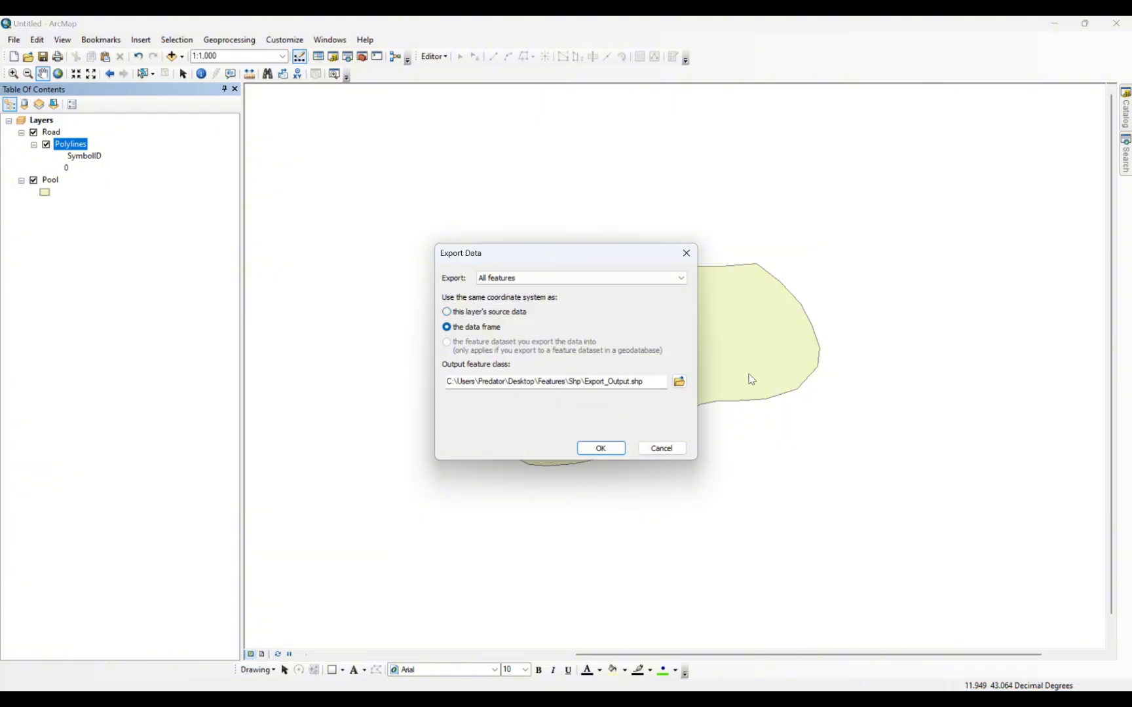
click(679, 382)
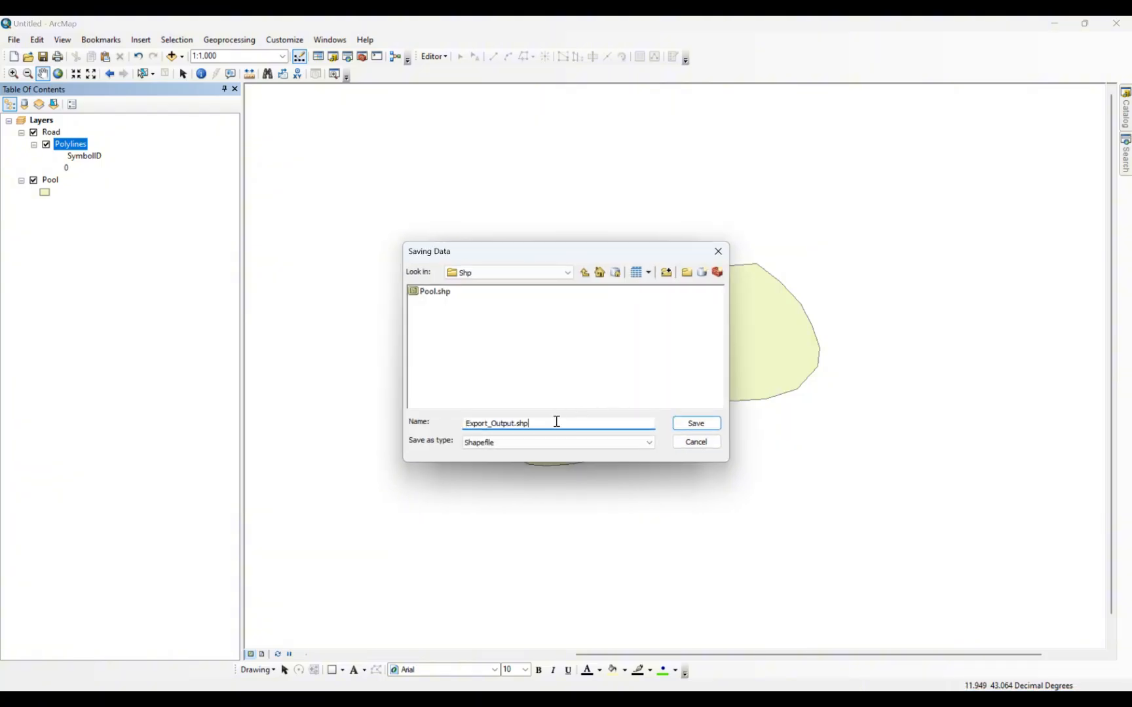
drag(556, 421, 431, 418)
text(Road)
click(708, 434)
click(610, 449)
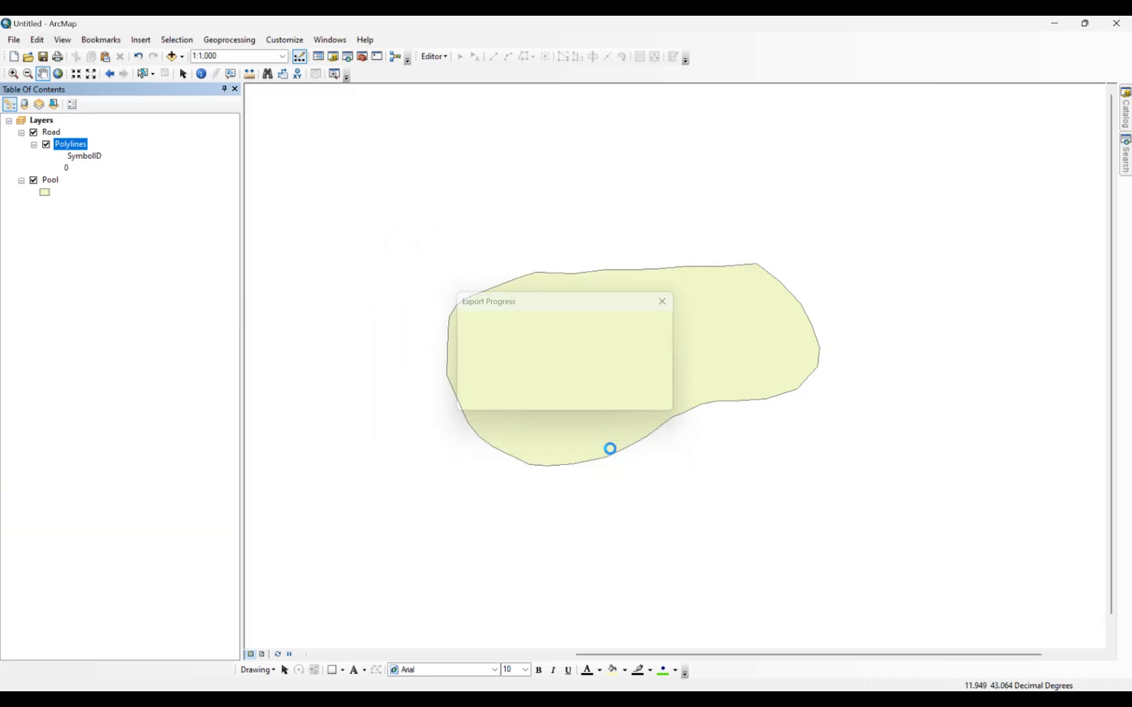
click(613, 410)
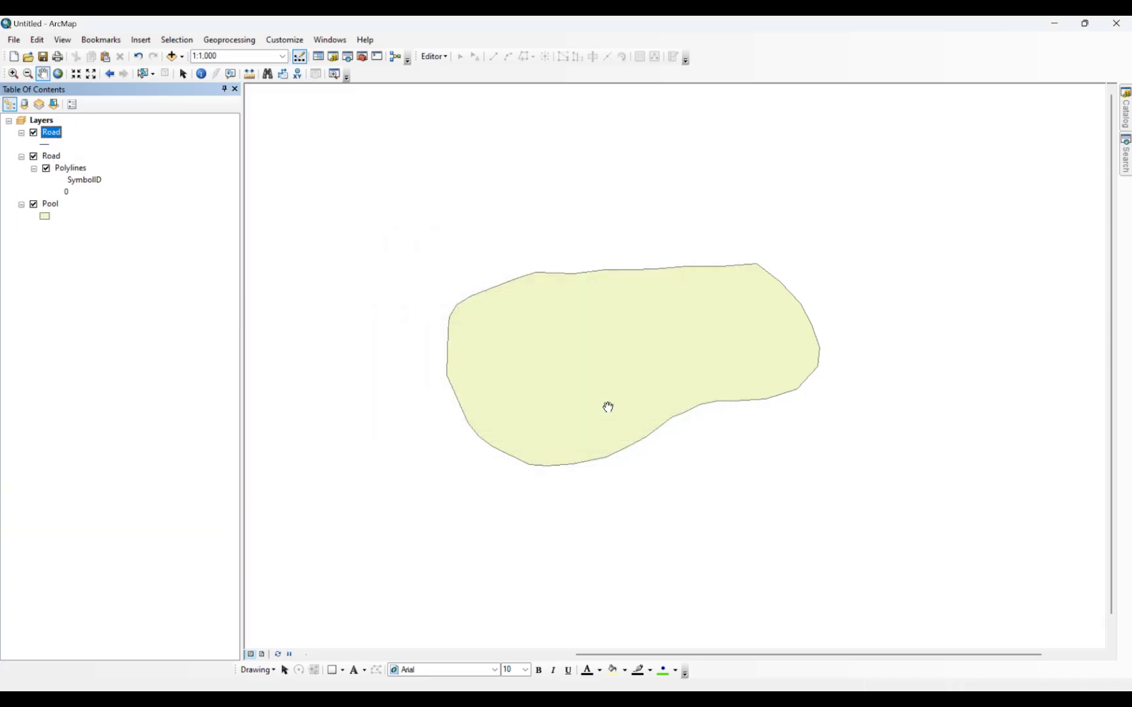
scroll(608, 407, up, 3)
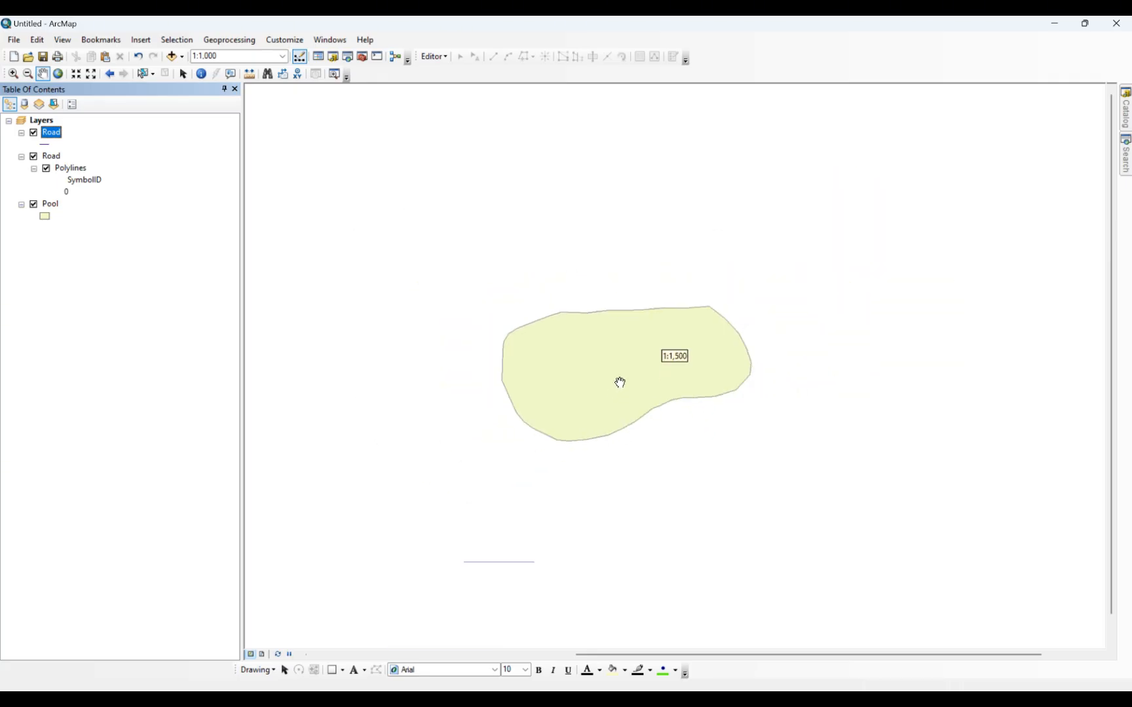
scroll(720, 425, up, 2)
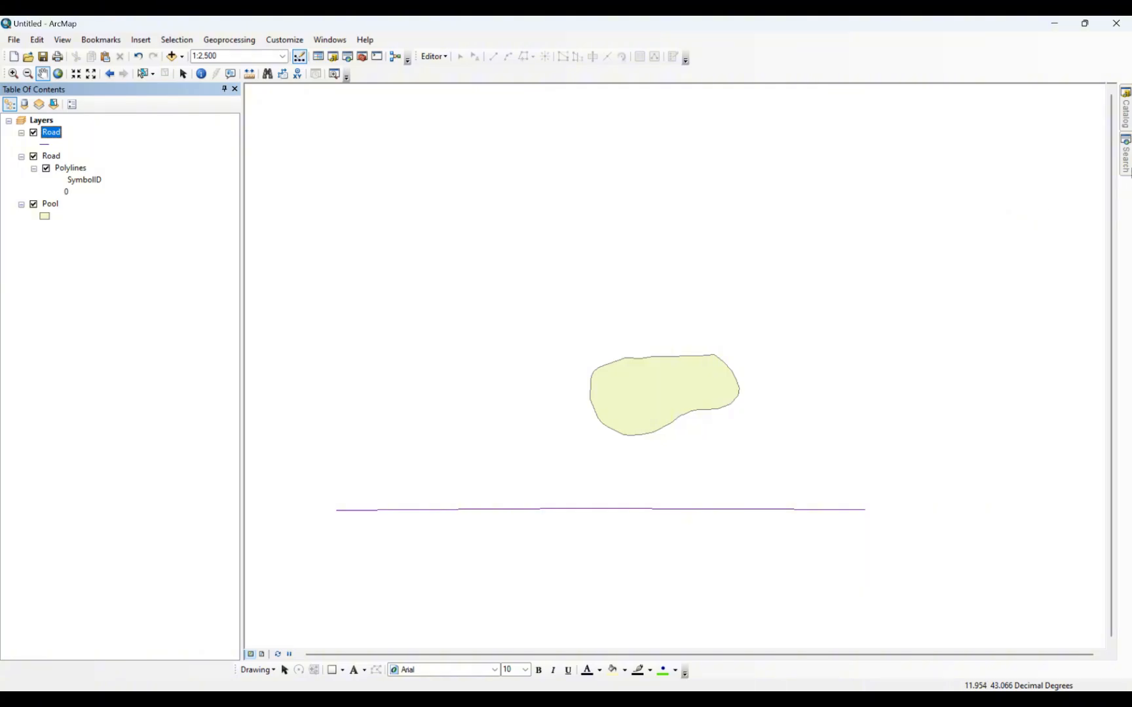
Convert the Building KML file from the Desktop's Features folder to a layer with the KML To Layer tool.
click(1128, 169)
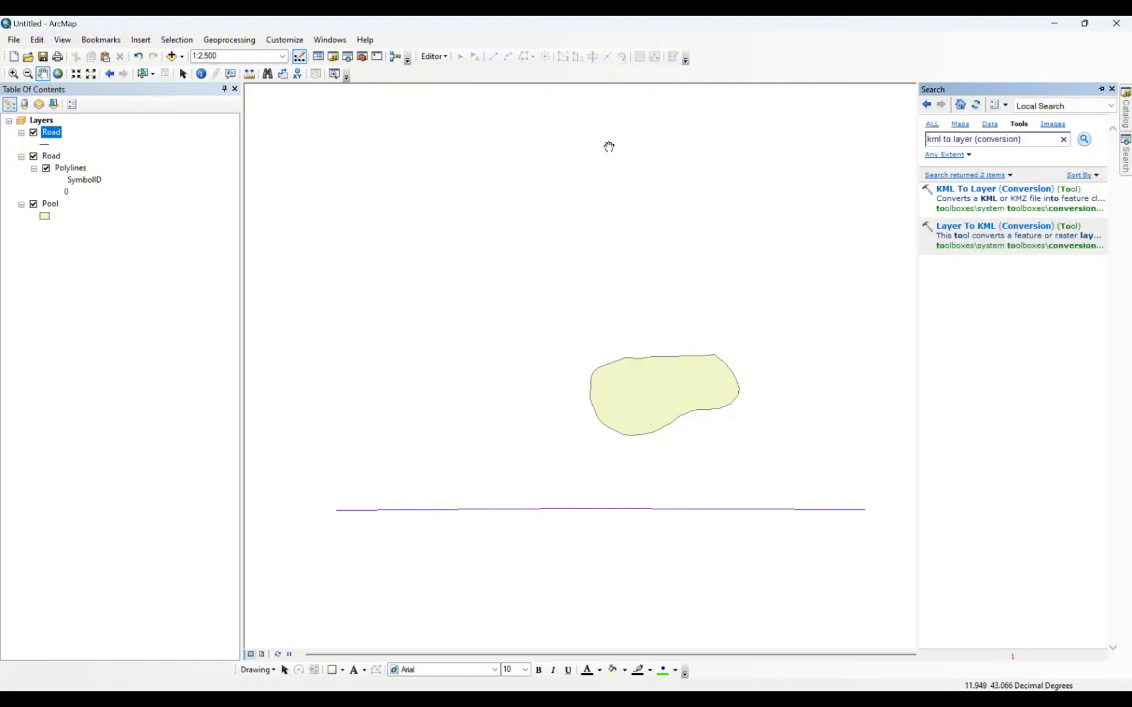
click(986, 189)
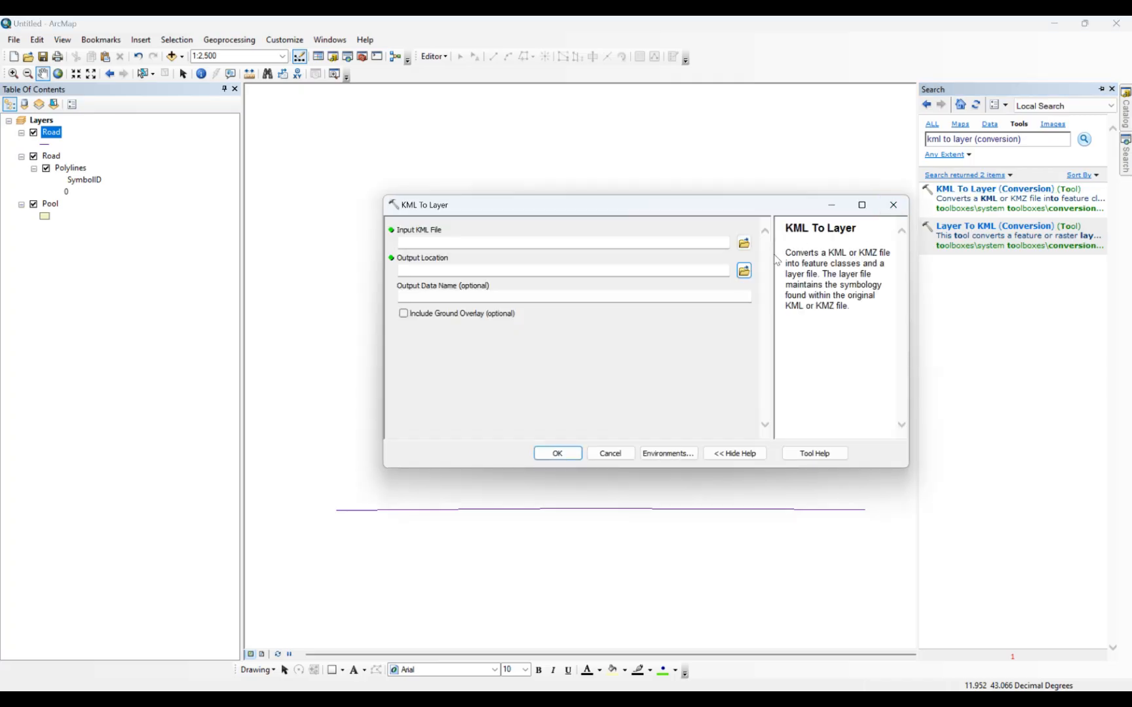
click(744, 244)
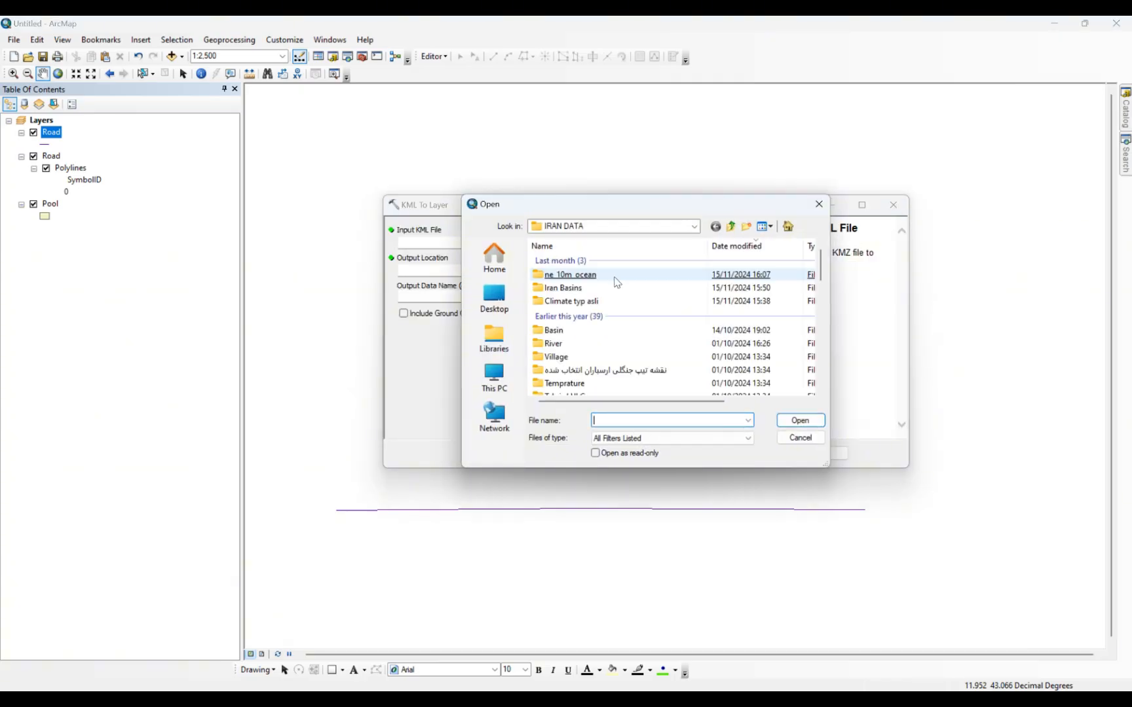
click(511, 288)
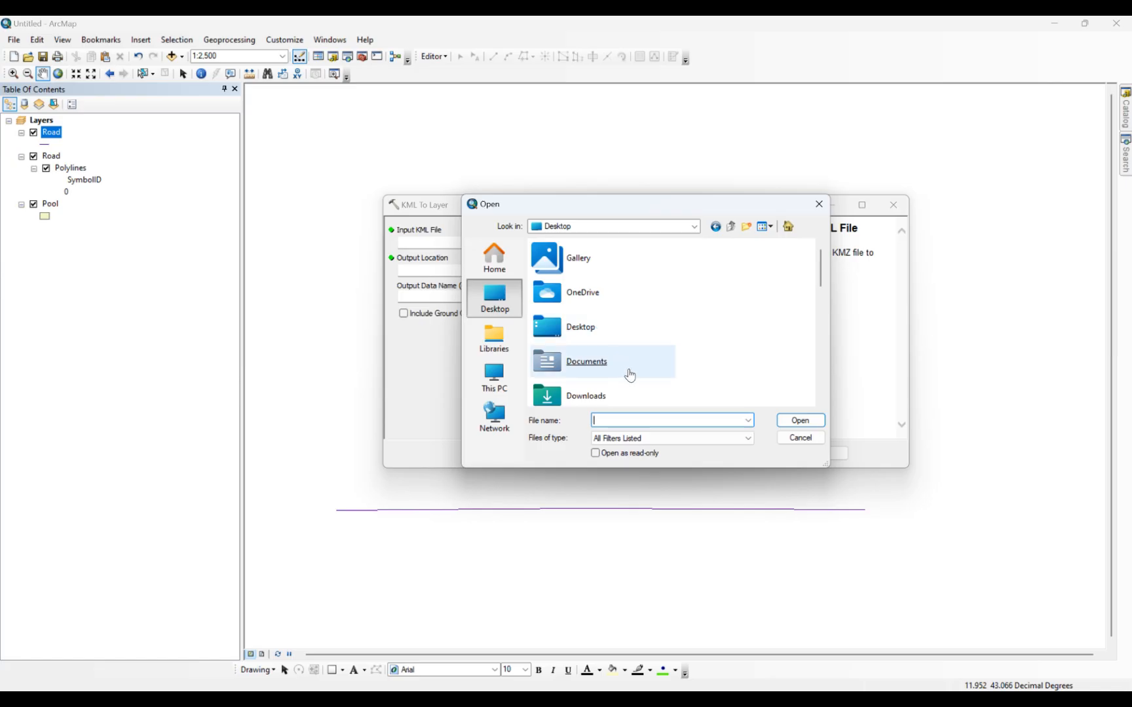
scroll(691, 346, down, 5)
scroll(690, 345, down, 1)
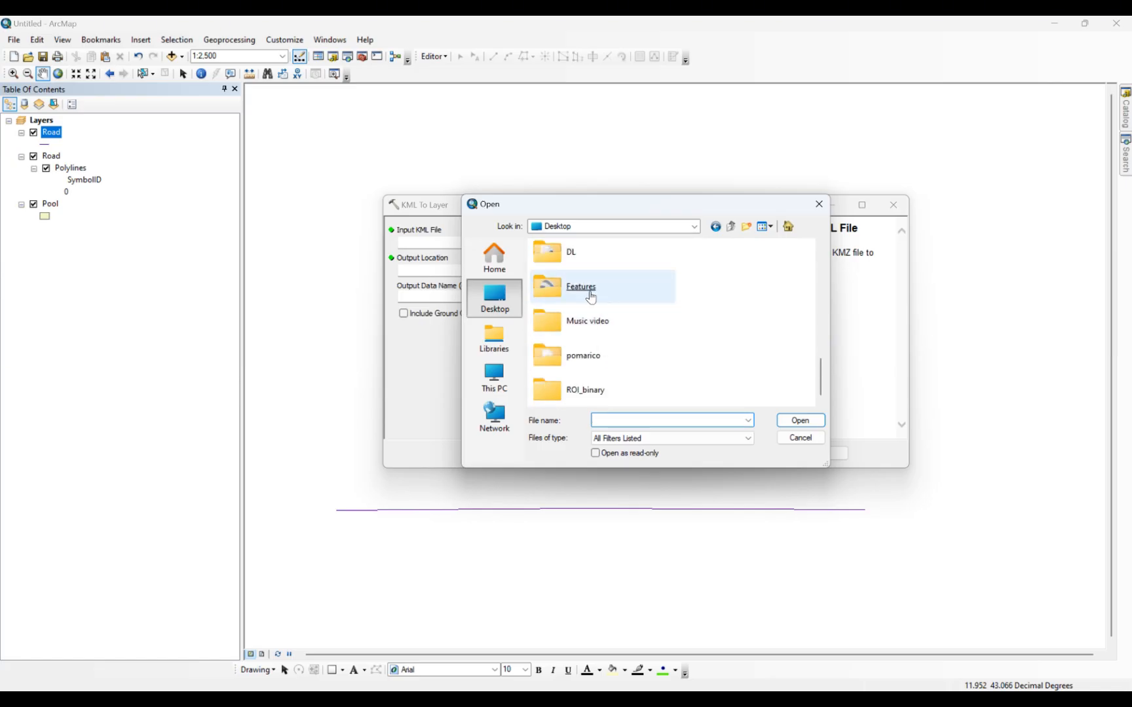
click(631, 287)
double_click(630, 286)
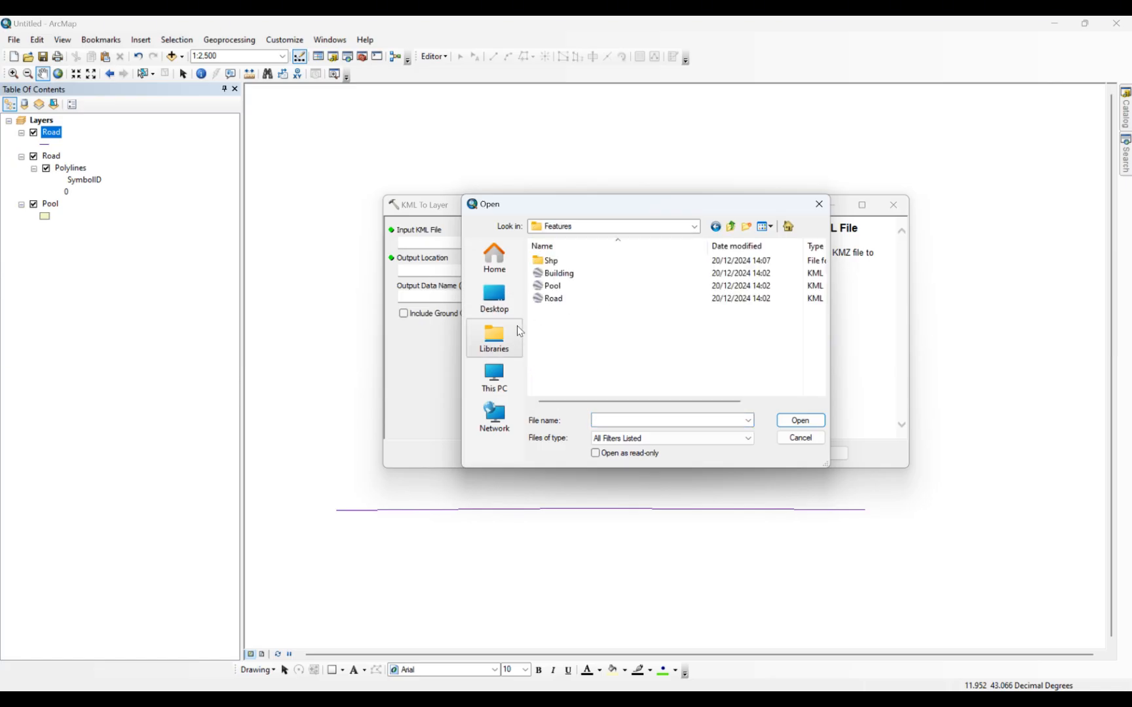
double_click(582, 274)
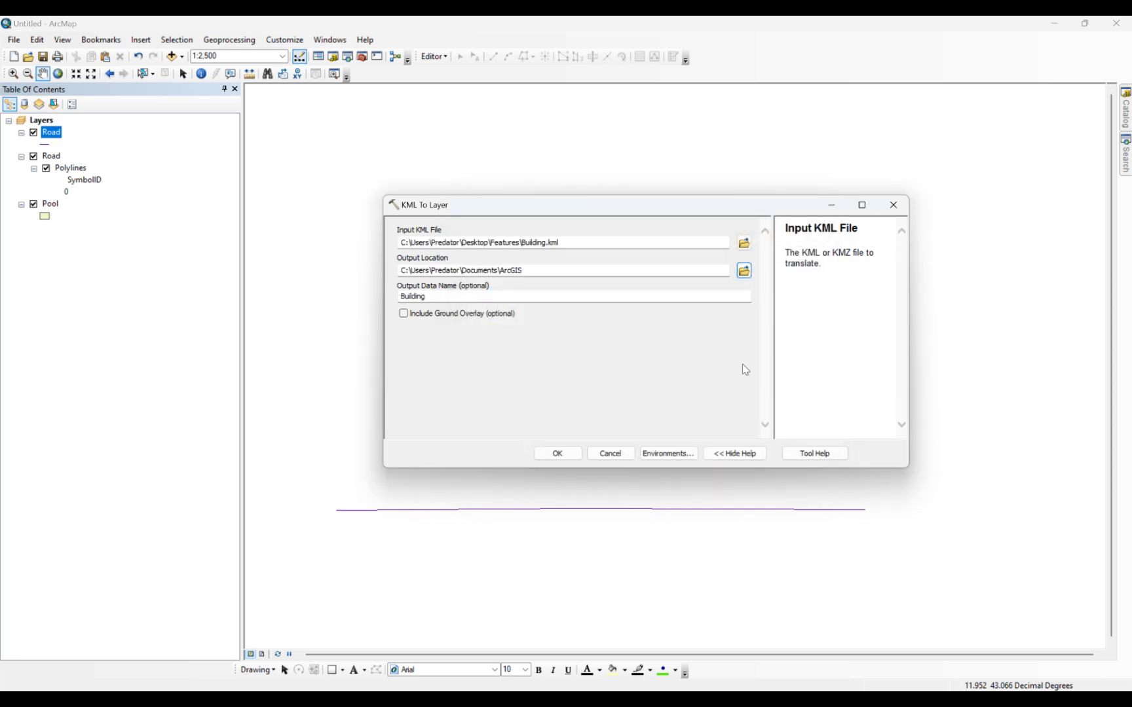
click(557, 454)
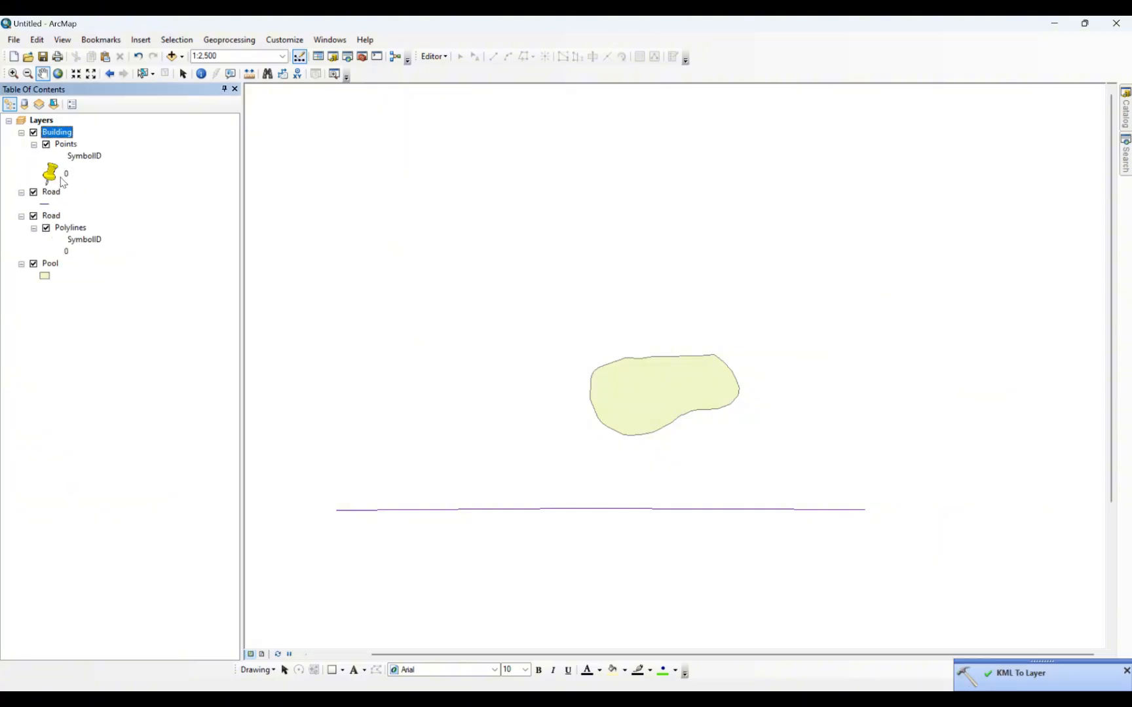
Export the Building points with the data frame's coordinate system as a shapefile named Building in the Shp folder and add it to the map.
right_click(68, 147)
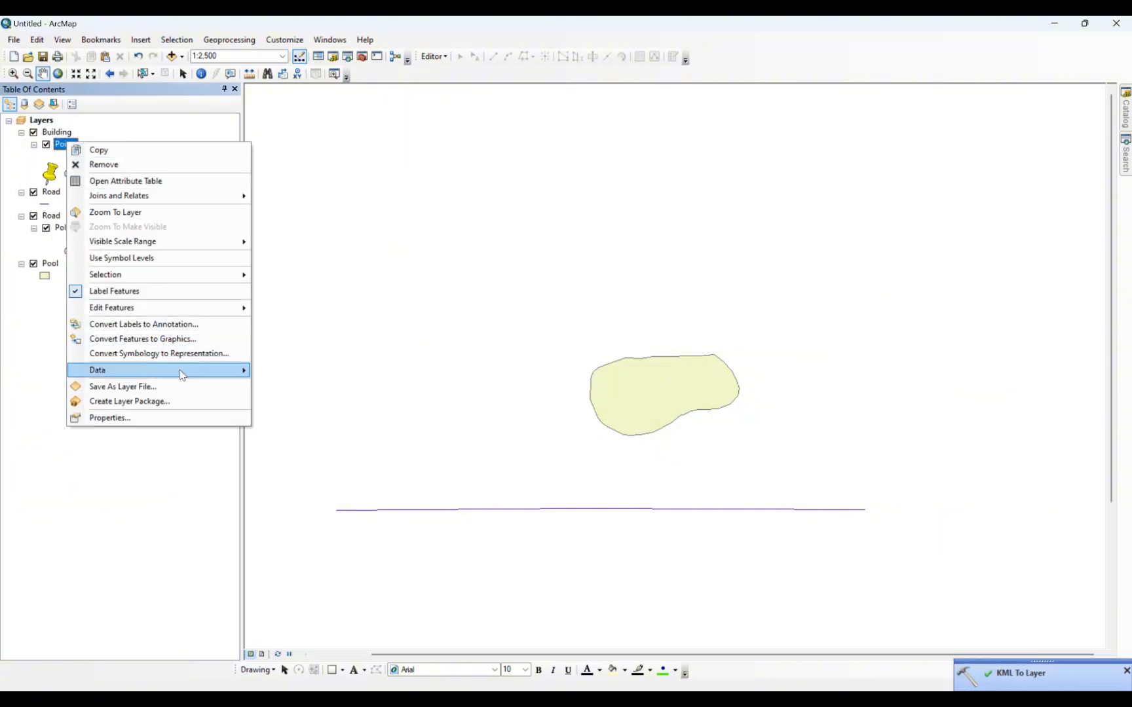
mouse_move(198, 376)
click(296, 385)
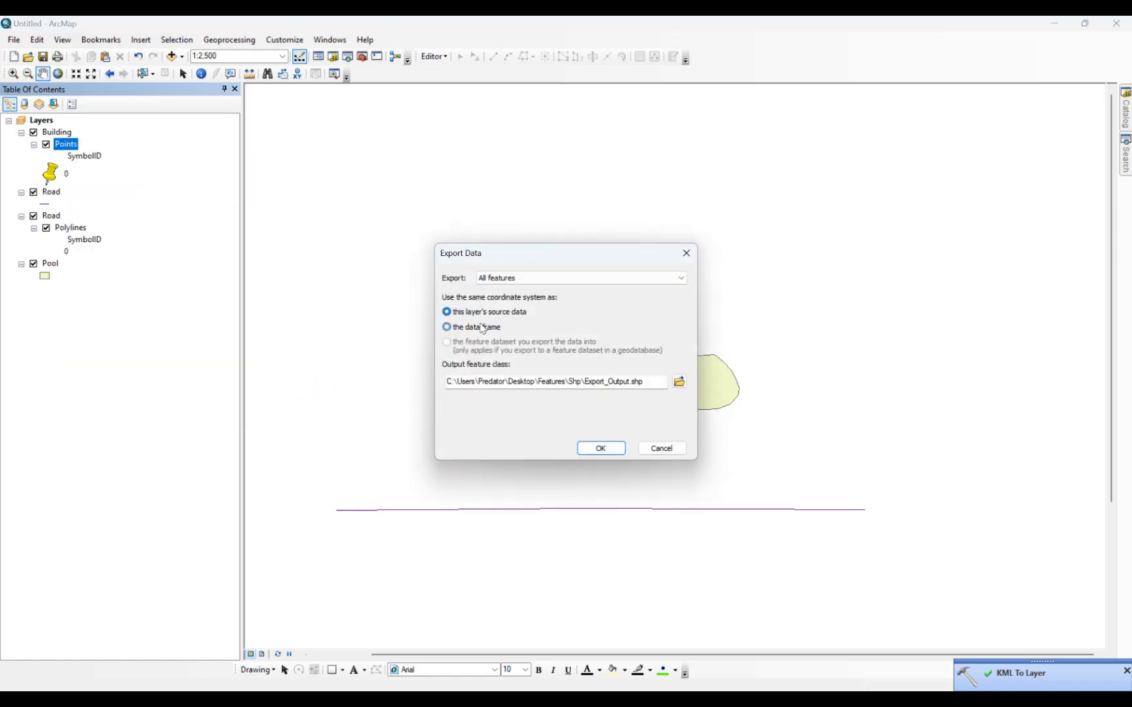
click(482, 328)
click(679, 381)
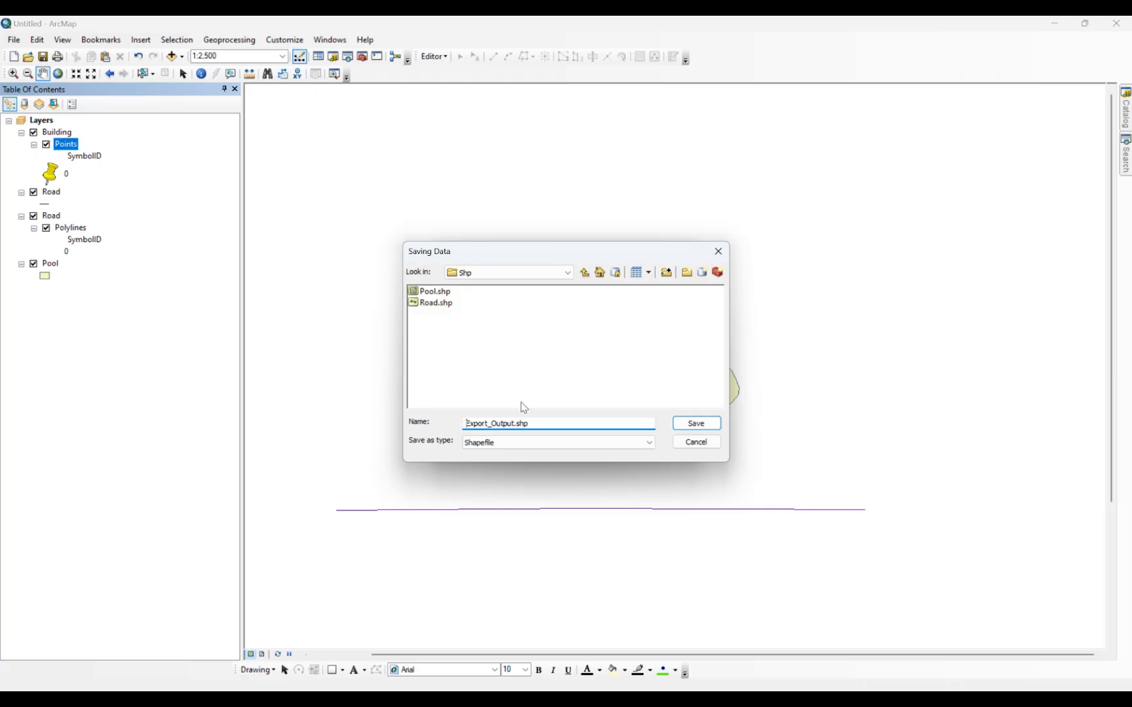
drag(546, 423, 427, 425)
text(Building)
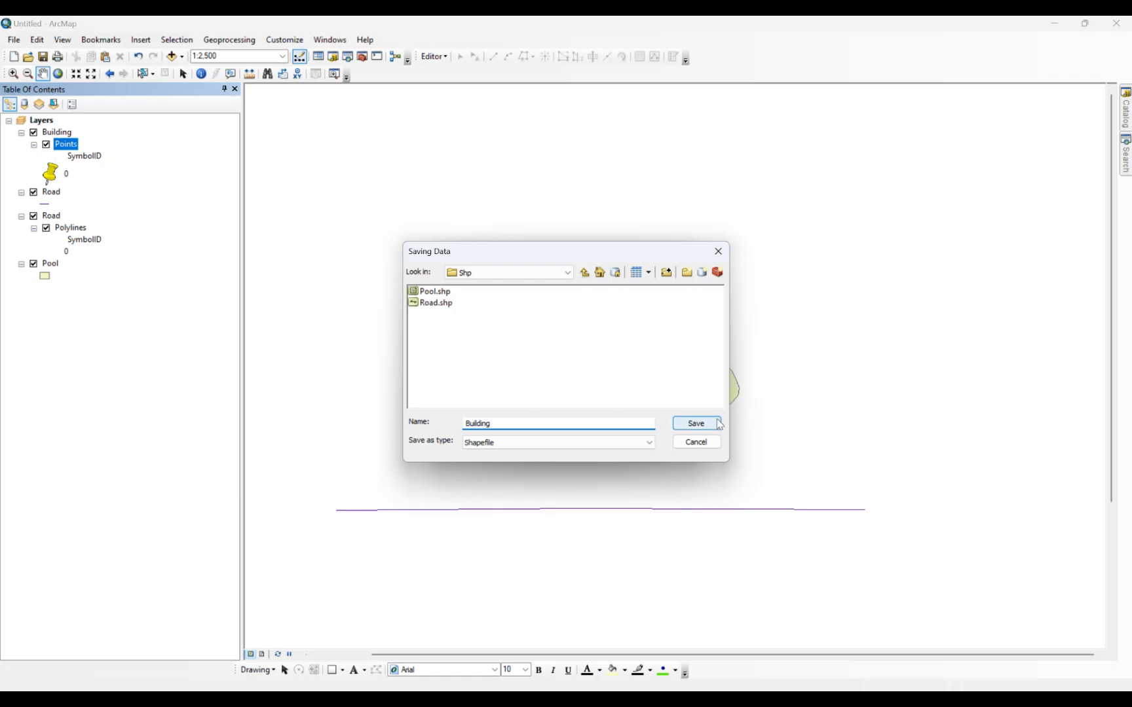
click(697, 423)
click(597, 447)
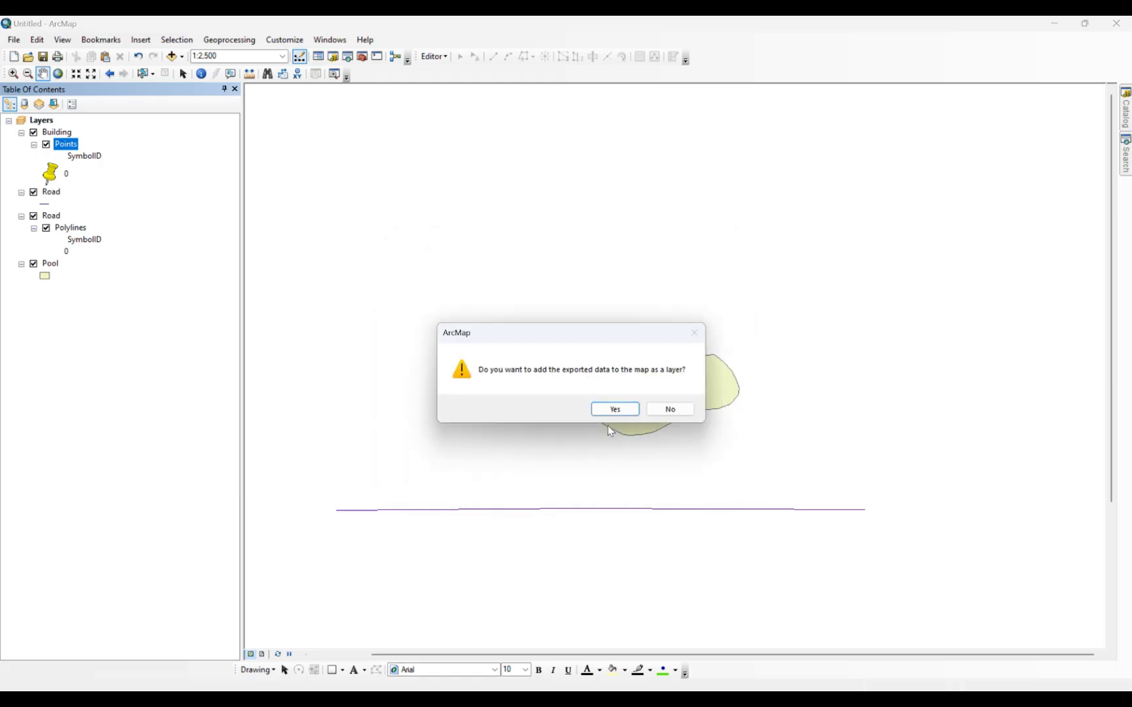
click(613, 411)
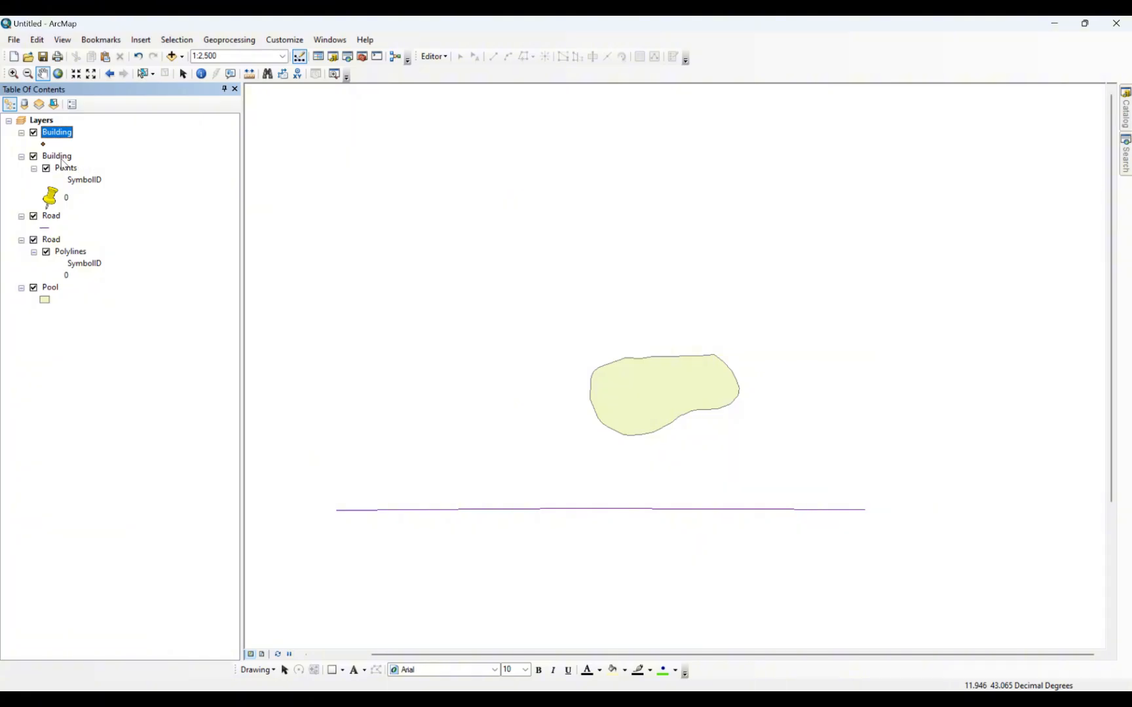
Remove the KML-converted Building and Road group layers from the map, keeping only the exported shapefile layers.
right_click(62, 160)
click(87, 227)
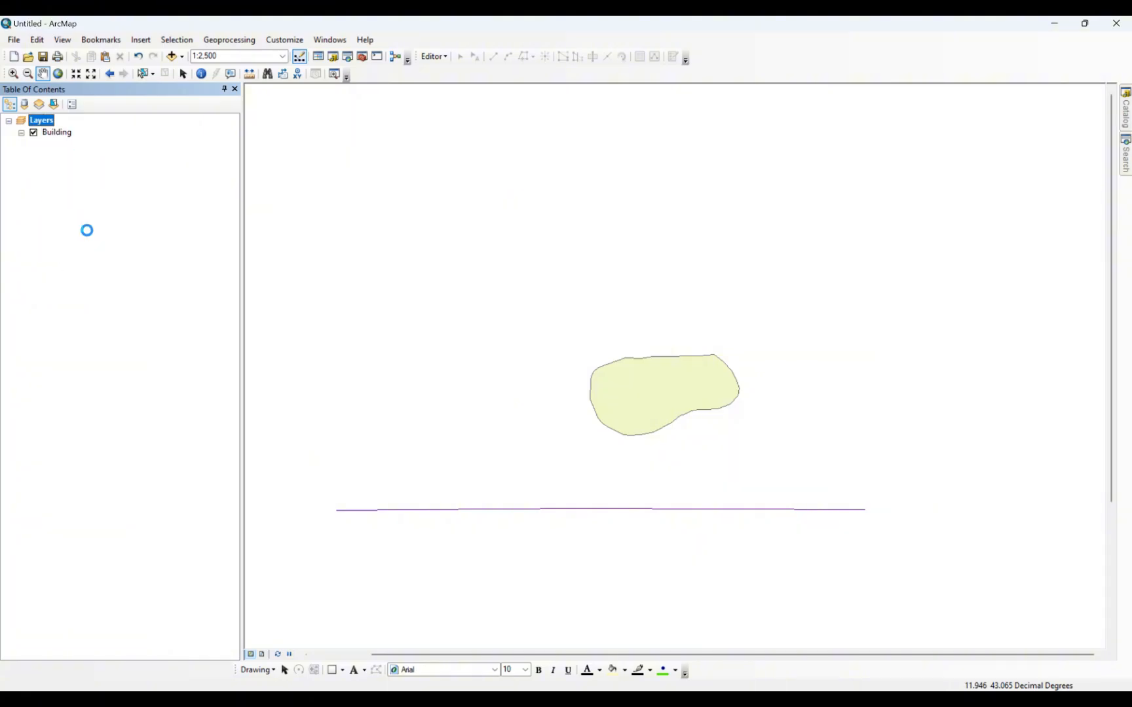
right_click(53, 180)
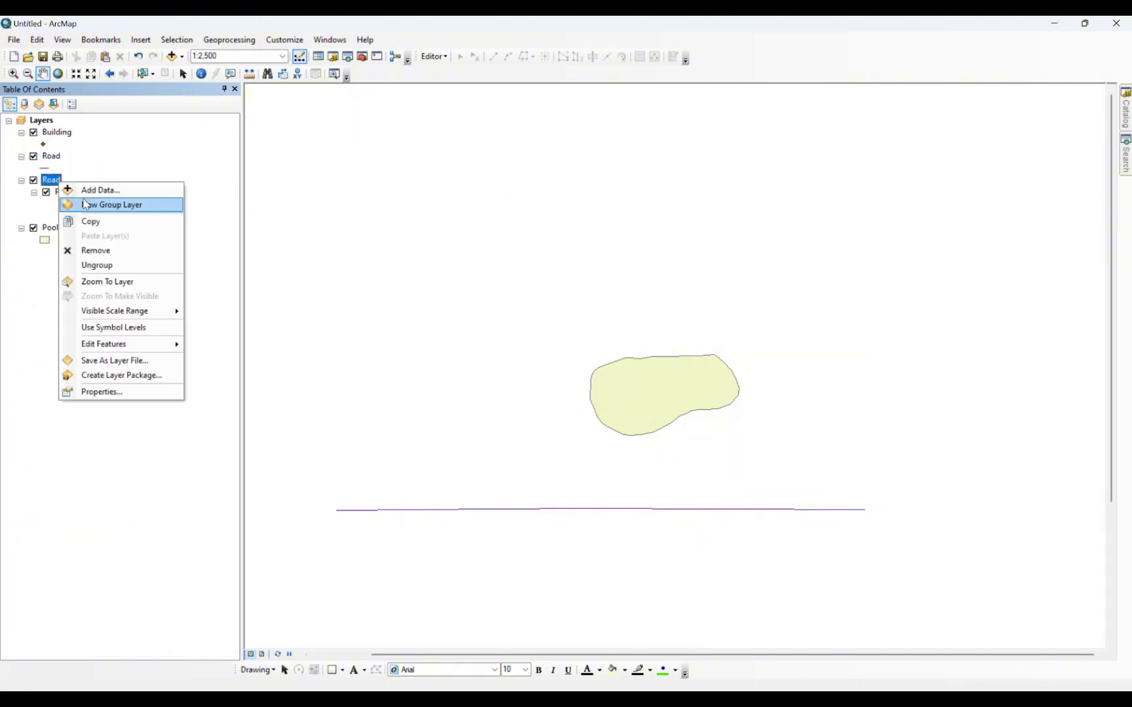
click(98, 251)
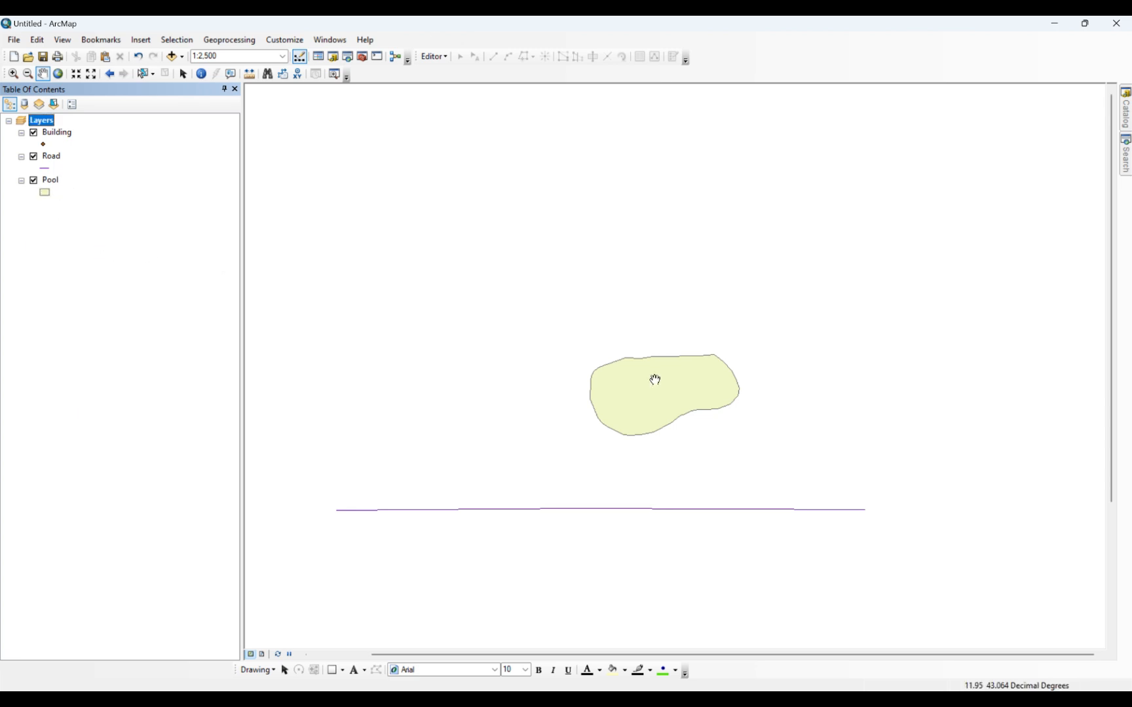
scroll(679, 367, down, 3)
scroll(742, 296, up, 4)
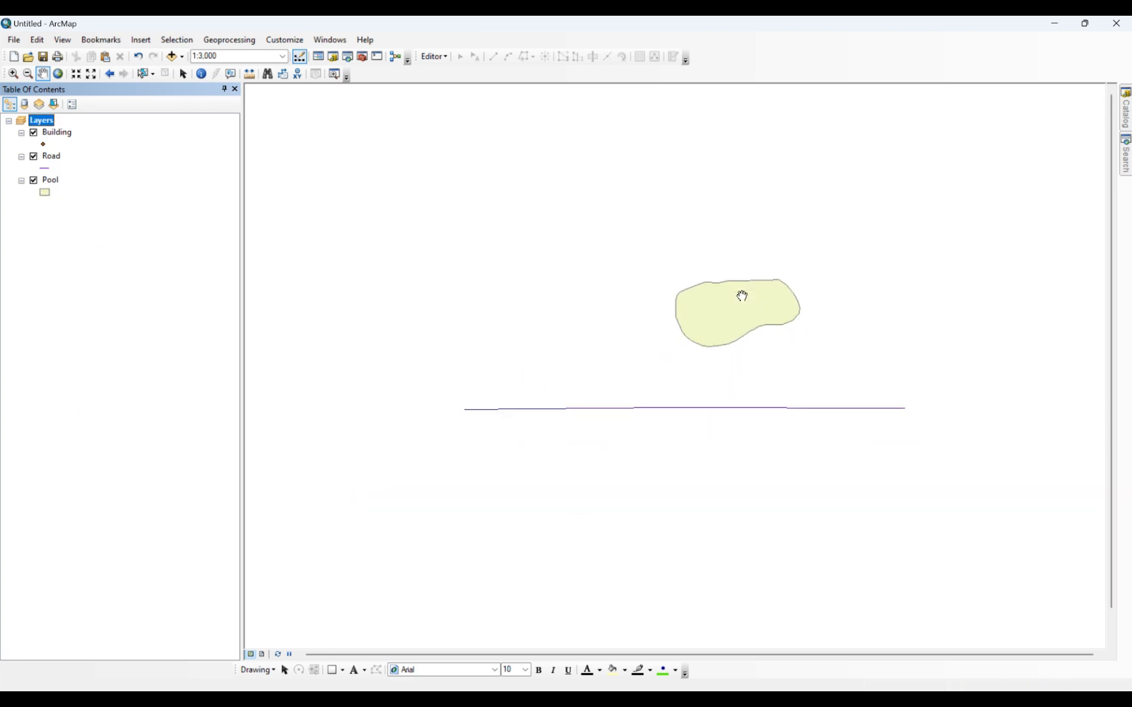
scroll(742, 296, up, 4)
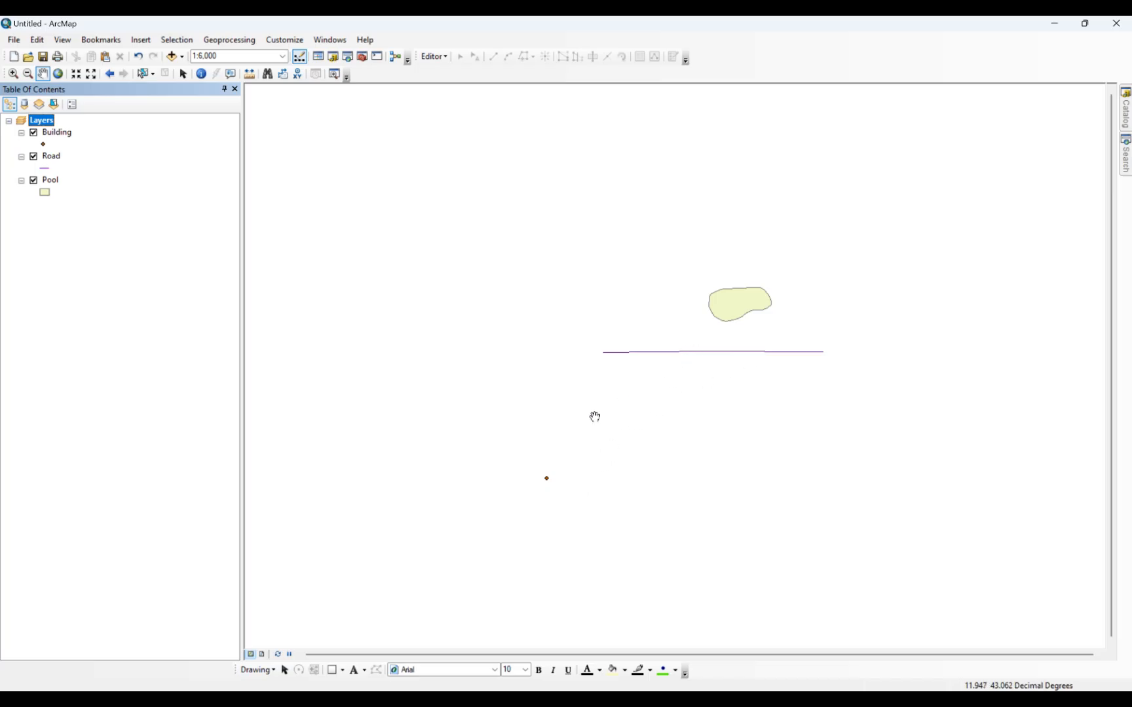
scroll(718, 342, up, 3)
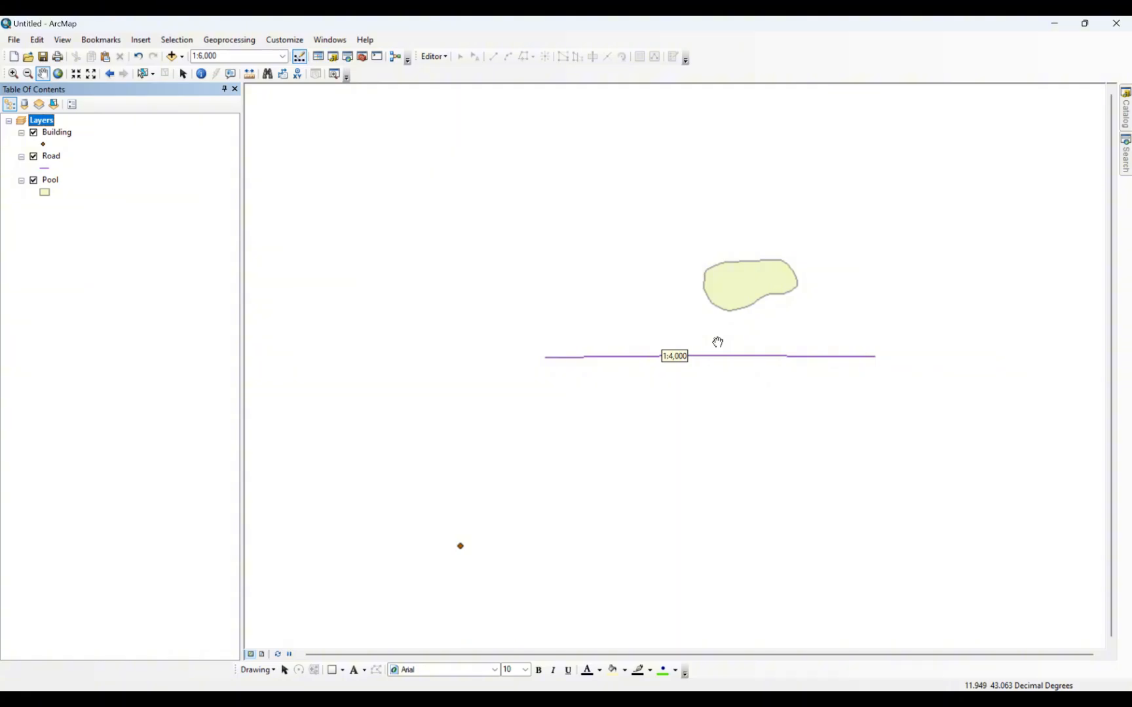